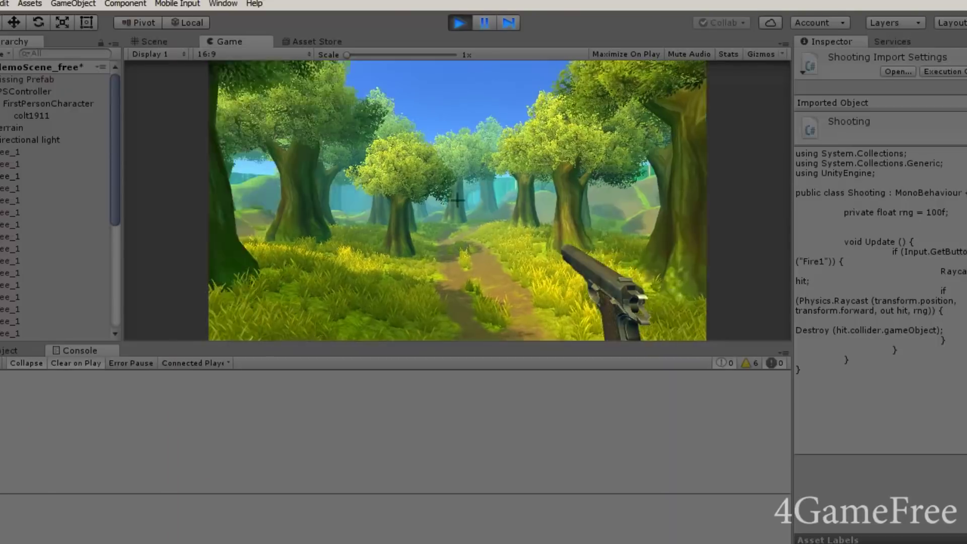
- Fire at the ground in Play mode to destroy grass, then load unity3dschool.ru in the browser
click(457, 201)
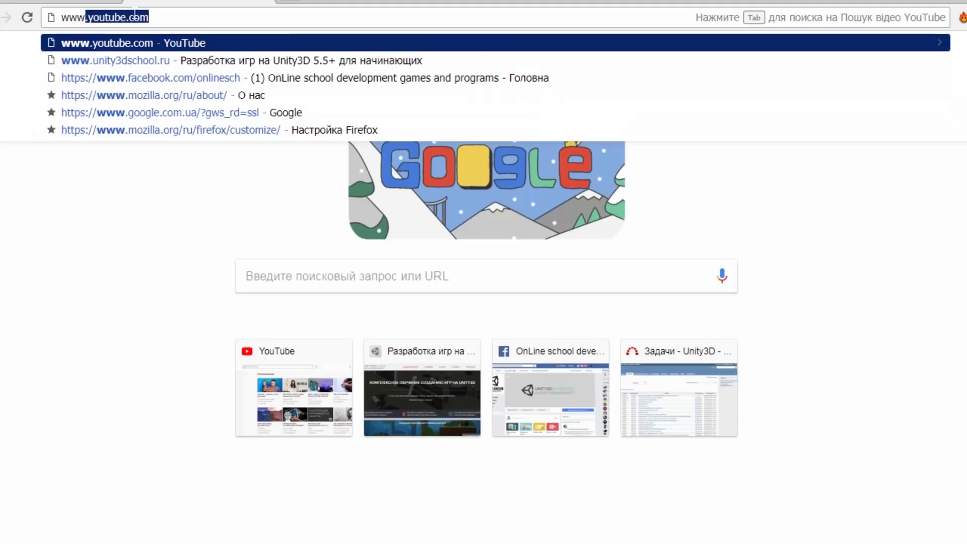
text(unity3dschool)
key(Return)
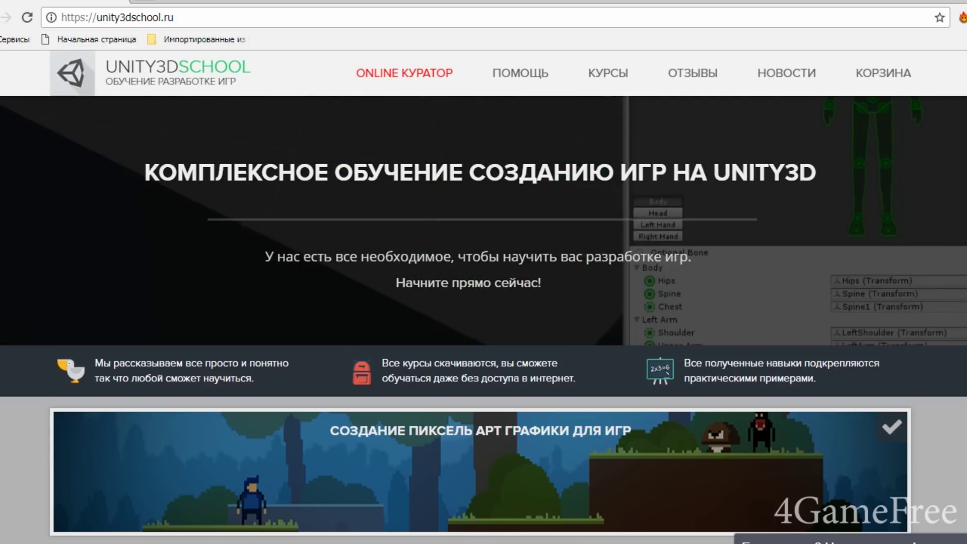
- Scroll down the unity3dschool.ru homepage and open the ОНЛАЙН КУРАТОР (online curator) page
scroll(831, 113, down, 2)
scroll(484, 318, down, 6)
scroll(484, 318, down, 3)
scroll(484, 318, down, 7)
scroll(484, 317, down, 5)
scroll(484, 318, down, 7)
scroll(483, 317, down, 4)
scroll(484, 317, down, 4)
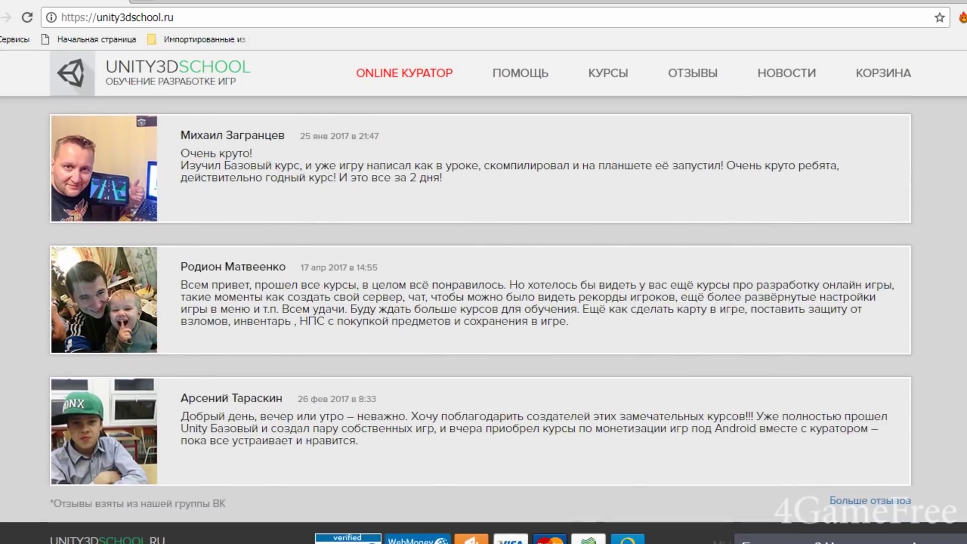
click(391, 86)
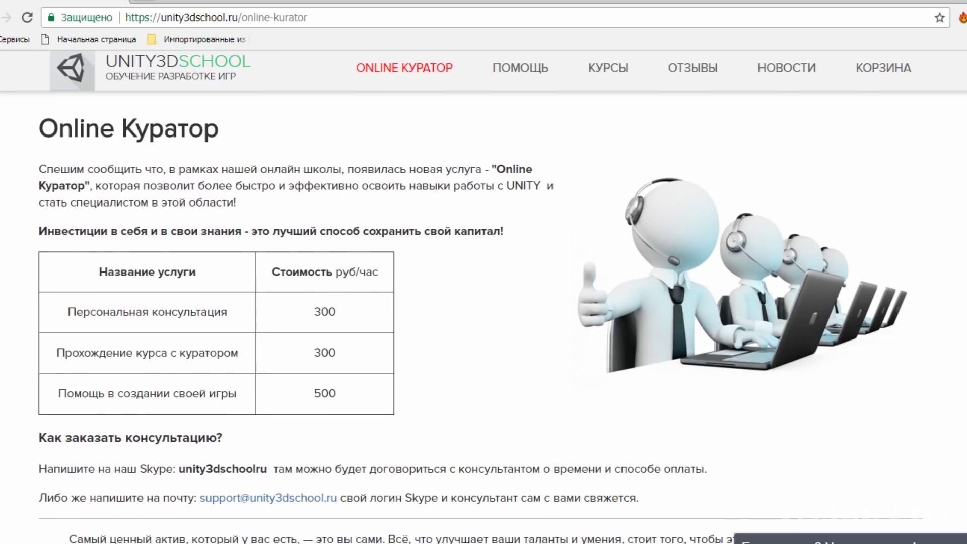
- Open the C# games course from КУРСЫ, then limit the Asset Store Jelly search to free assets
scroll(894, 89, down, 3)
scroll(895, 88, up, 3)
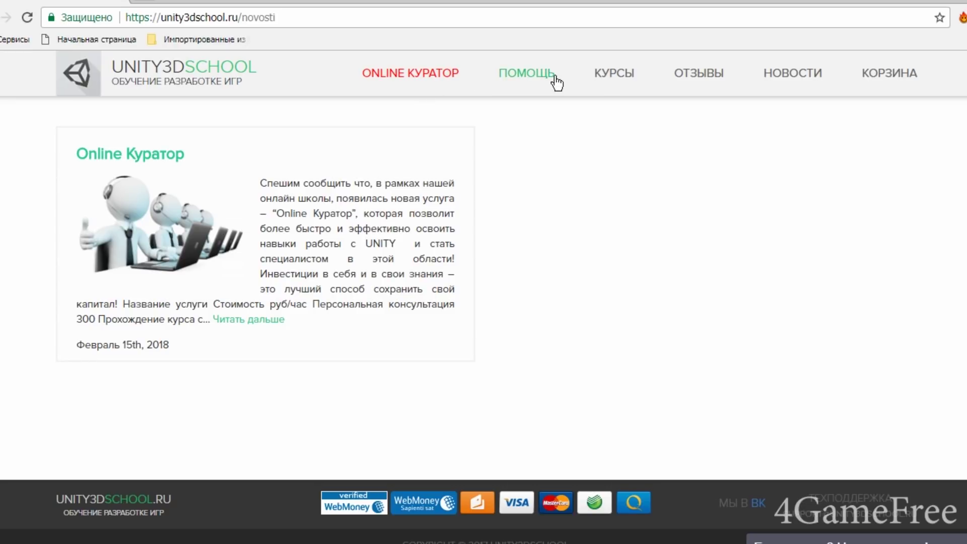
click(606, 80)
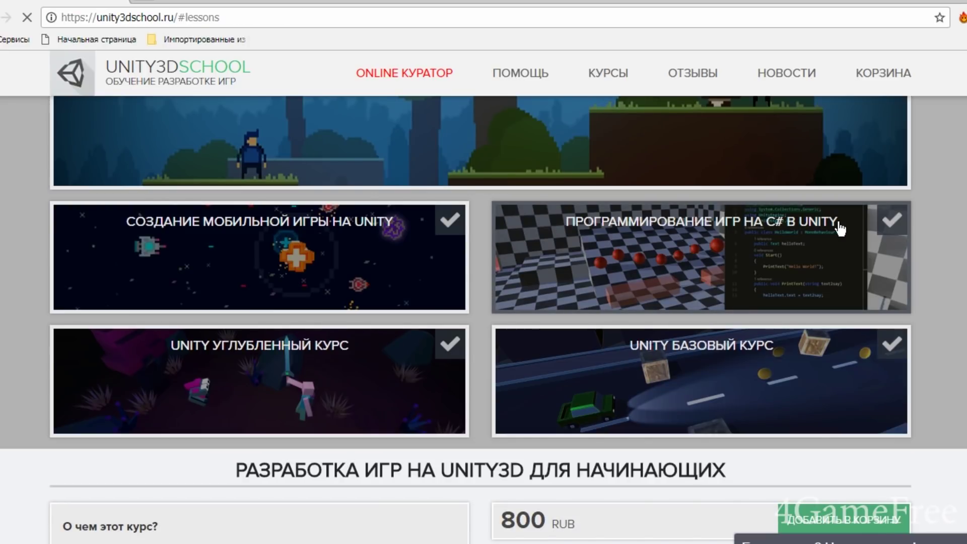
scroll(700, 257, down, 5)
scroll(701, 257, down, 5)
scroll(700, 257, up, 1)
scroll(654, 266, up, 4)
scroll(654, 266, up, 4)
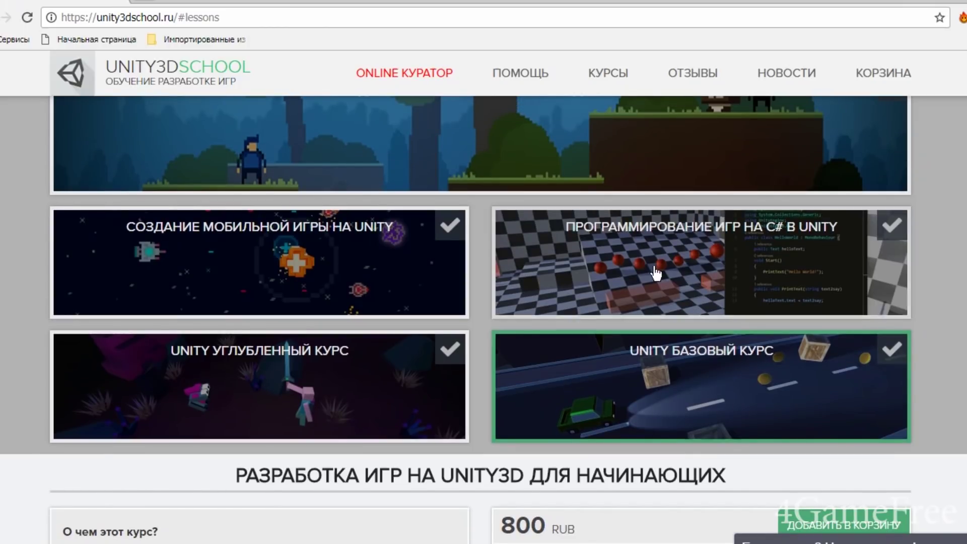
click(654, 266)
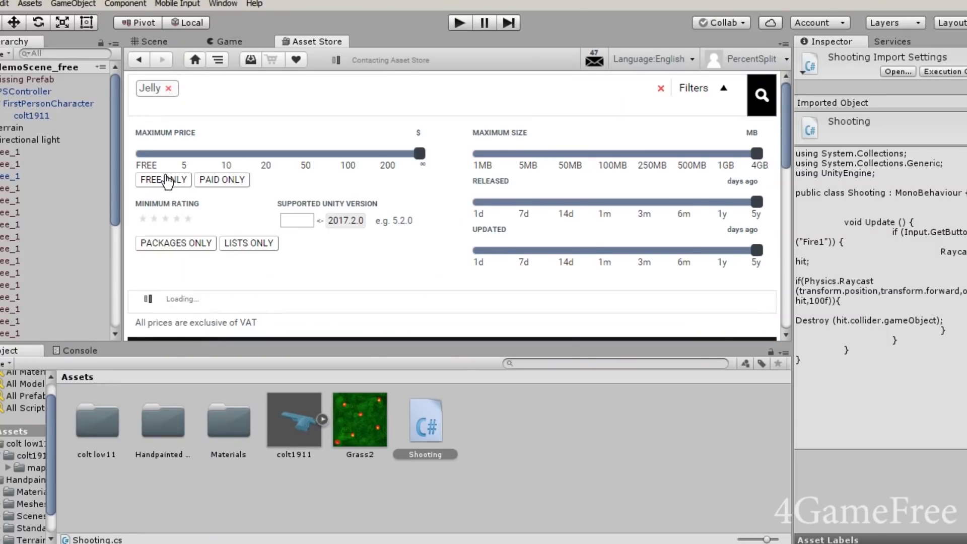
click(167, 181)
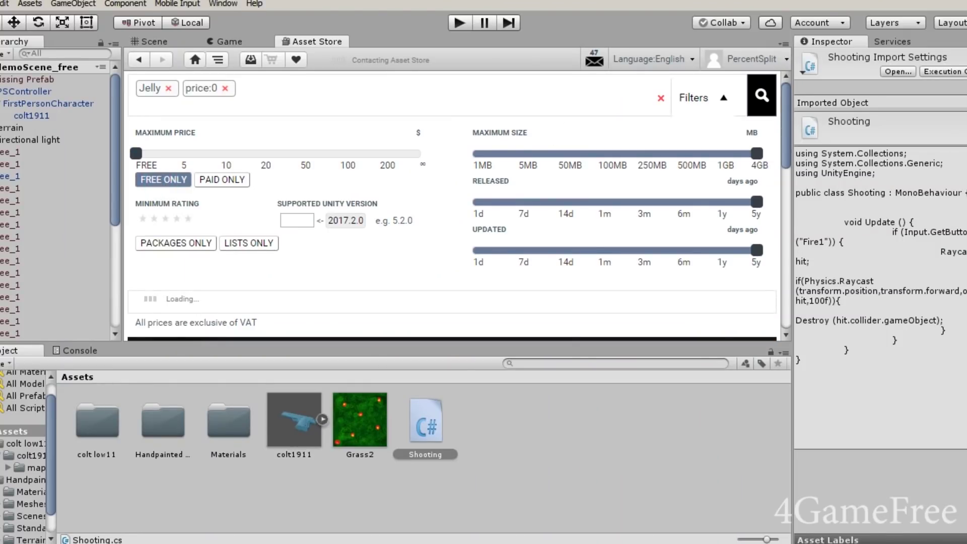
- Open the free Jelly Monsters package in the Asset Store and import all its files
scroll(247, 209, down, 3)
scroll(247, 209, down, 1)
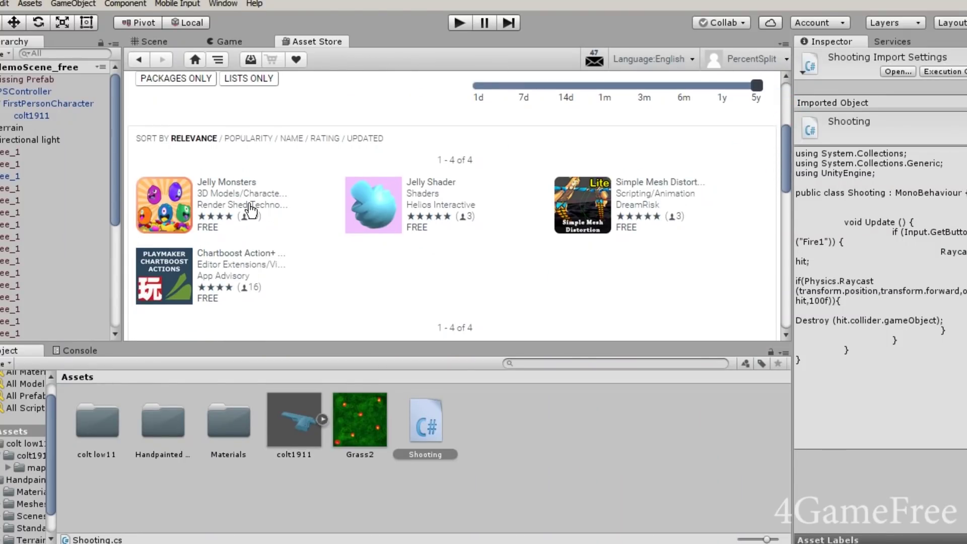
click(224, 184)
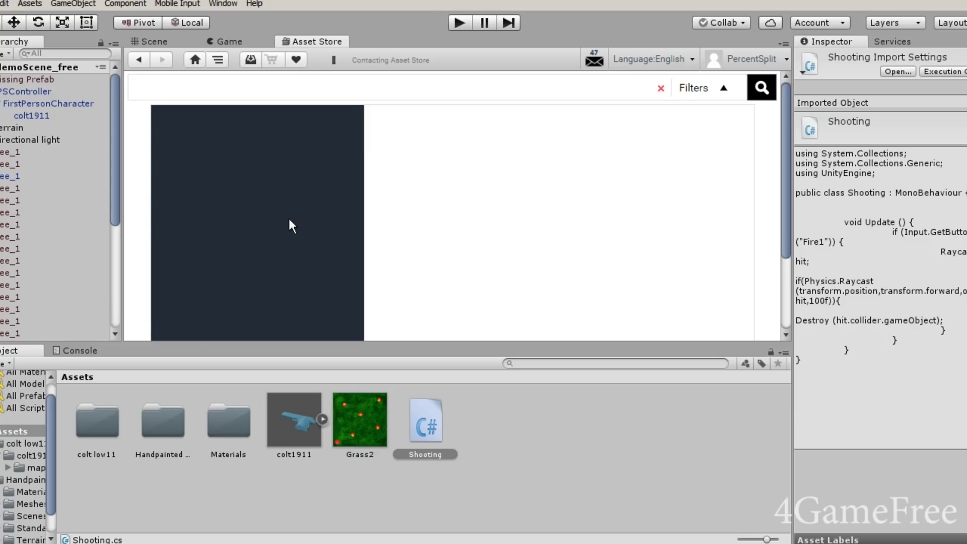
click(190, 241)
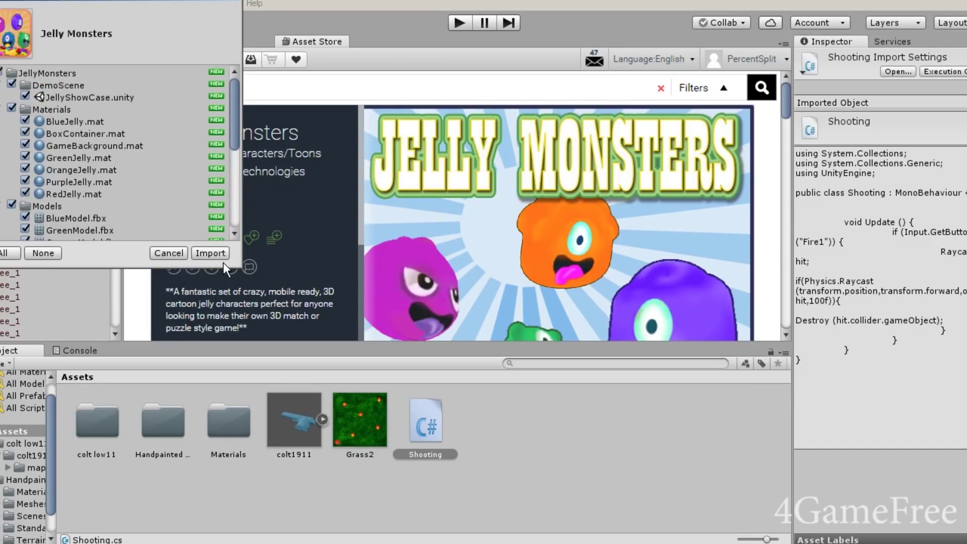
click(222, 253)
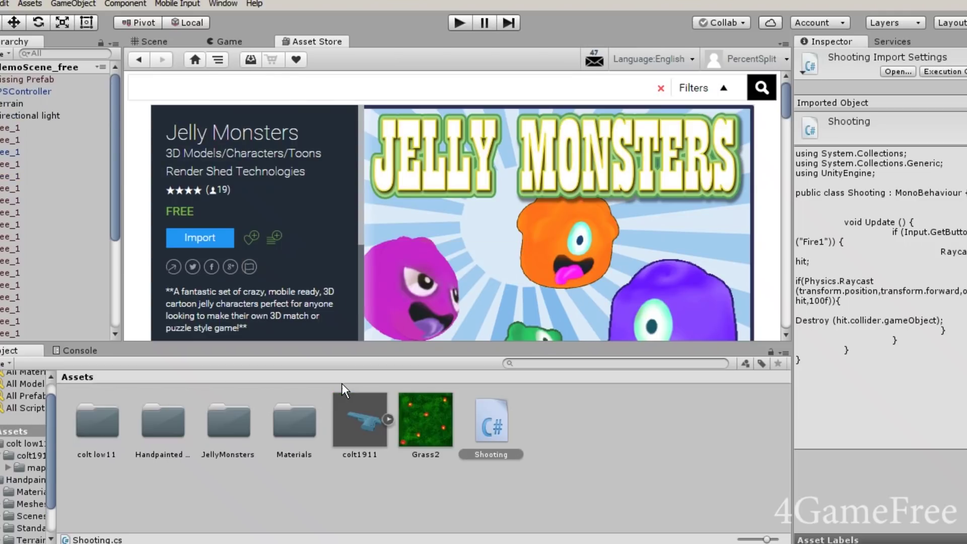
- Open JellyMonsters > Prefabs and inspect Backdrop and the Blue, Green, Orange, Purple and Red jellies
double_click(231, 430)
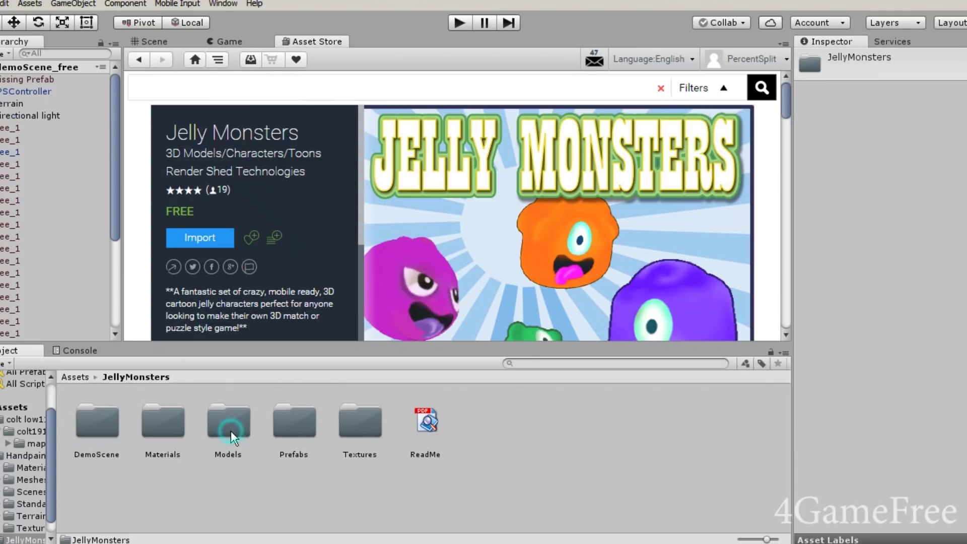
double_click(293, 418)
click(143, 413)
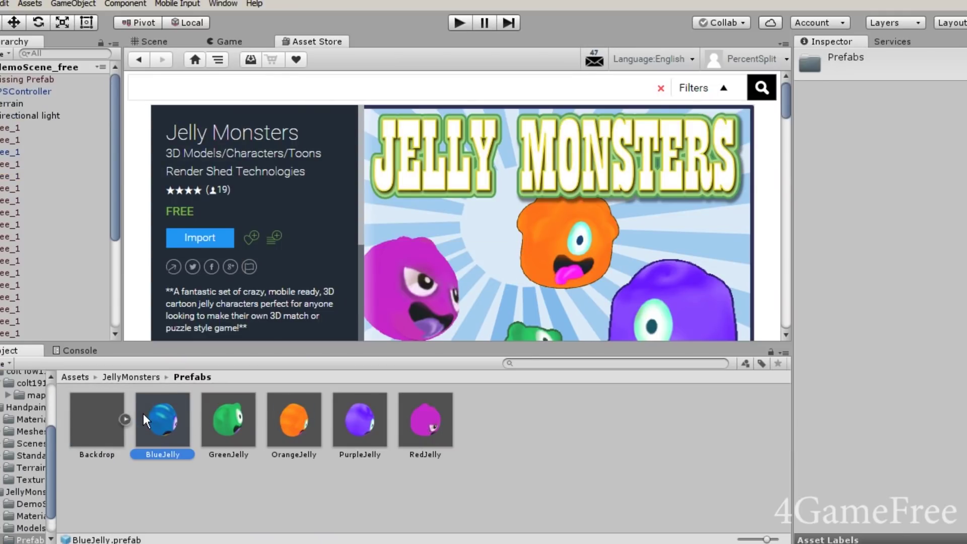
click(106, 417)
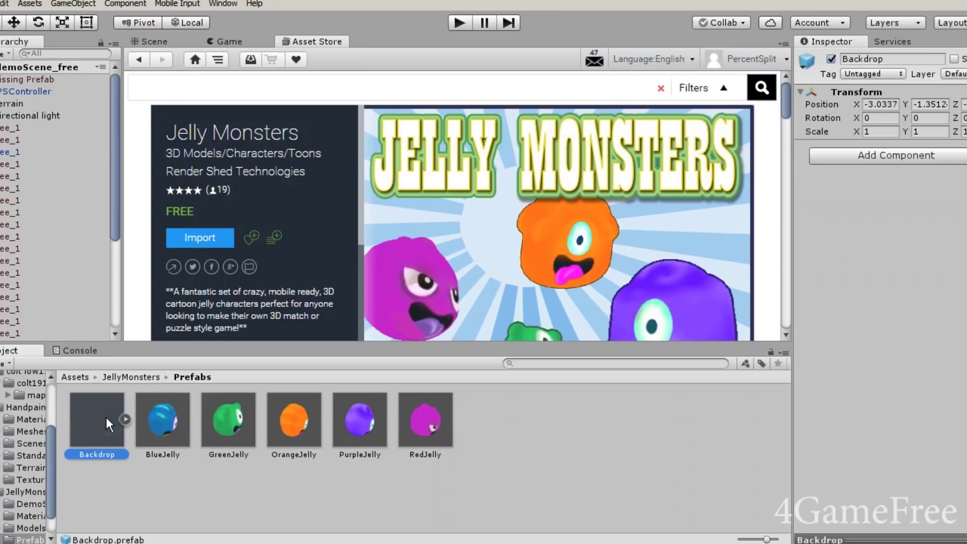
click(167, 401)
click(223, 413)
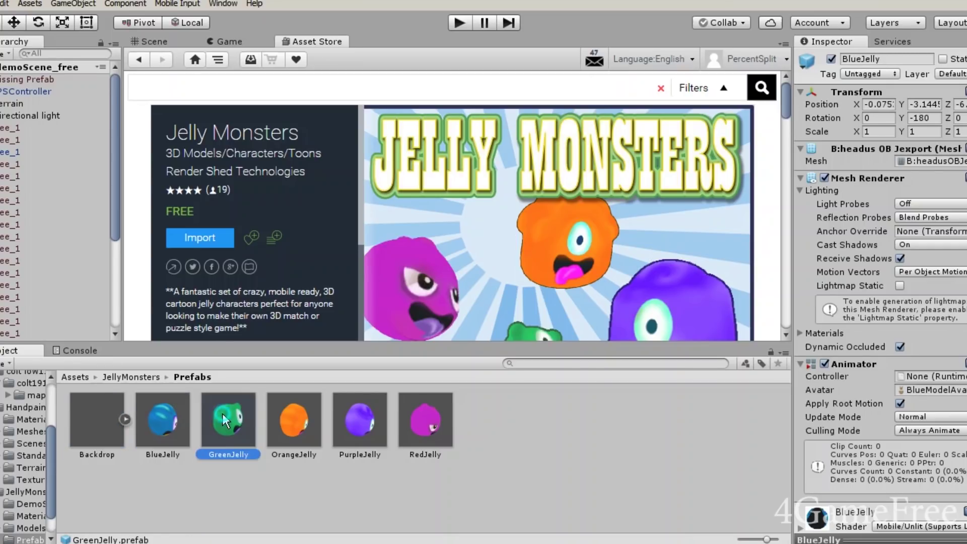
click(295, 414)
click(359, 414)
click(423, 416)
- Enlarge and rotate the RedJelly model preview, then return to the forest Scene view
drag(836, 538, 831, 268)
mouse_move(831, 314)
mouse_down()
mouse_move(817, 345)
mouse_move(856, 348)
mouse_up()
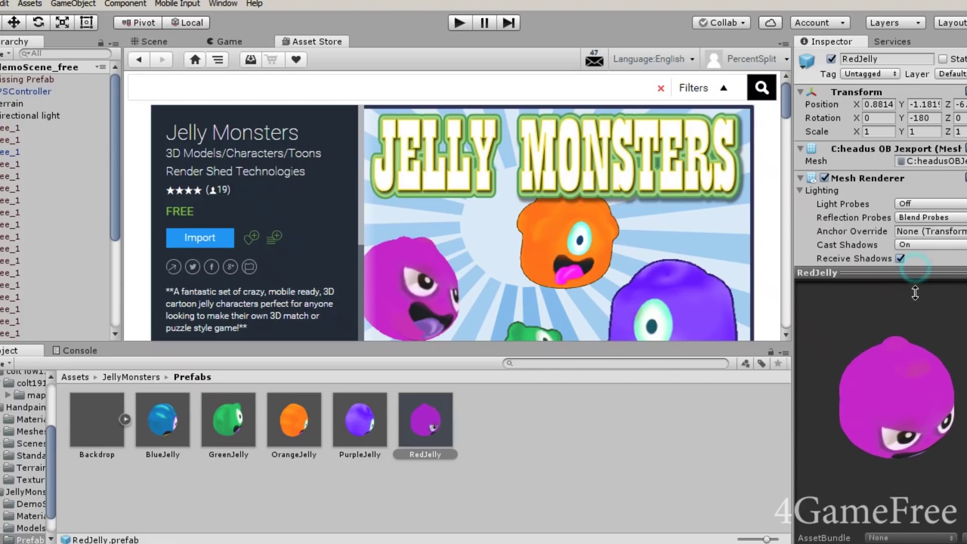
drag(831, 268, 831, 538)
scroll(882, 302, down, 1)
scroll(881, 290, down, 1)
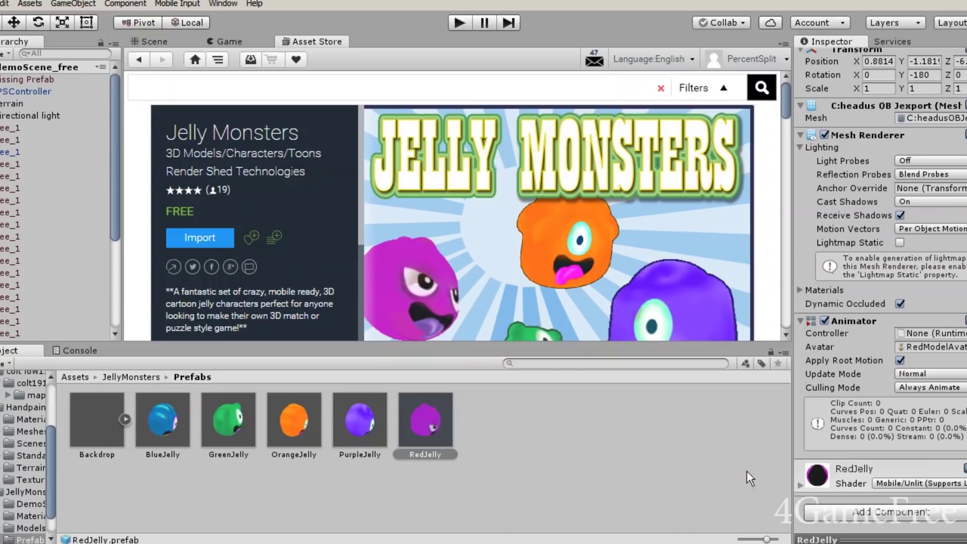
click(151, 42)
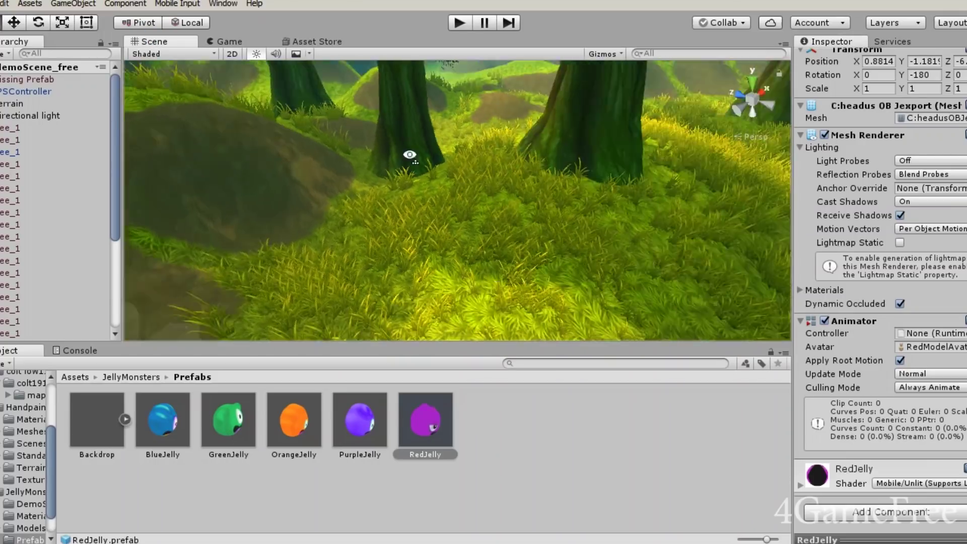
- Place a BlueJelly in the grass left of the path and check it from the player's view
click(168, 418)
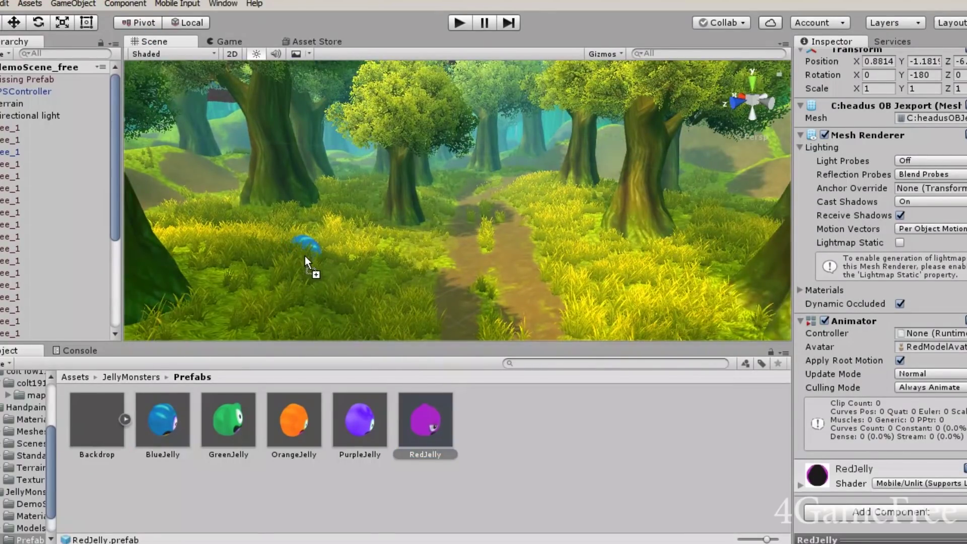
drag(167, 418, 306, 251)
double_click(23, 106)
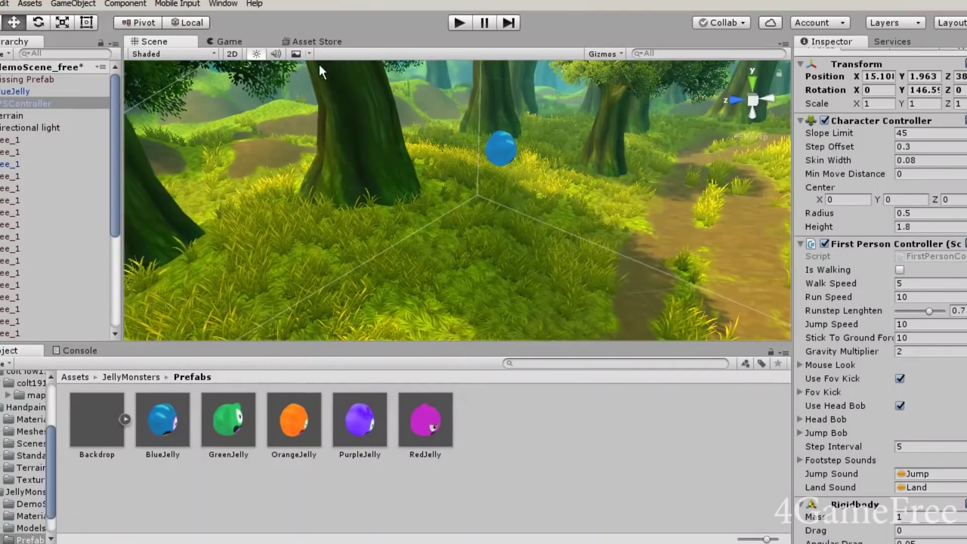
click(215, 40)
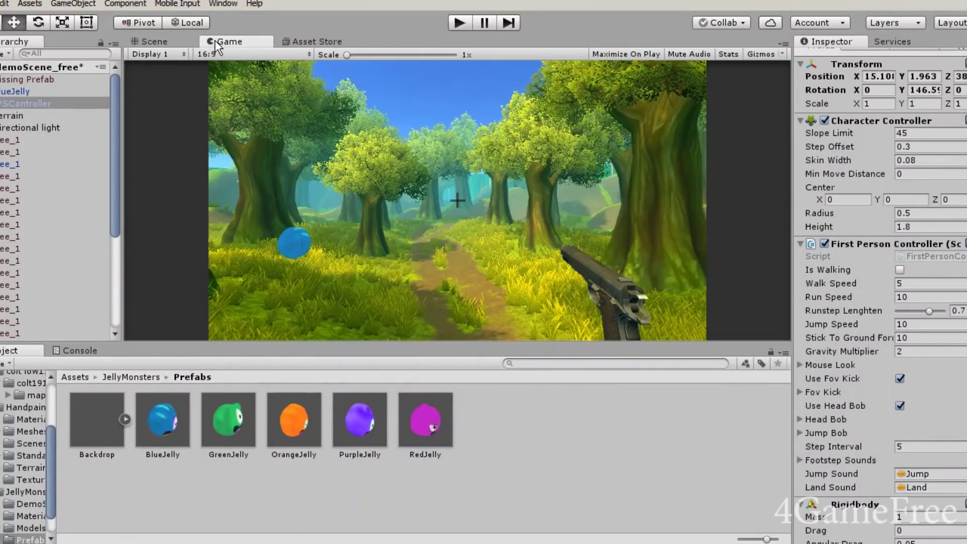
click(171, 40)
- Replace the BlueJelly's Animator with a Sphere Collider and Rigidbody, then start the game
click(502, 147)
right_click(865, 336)
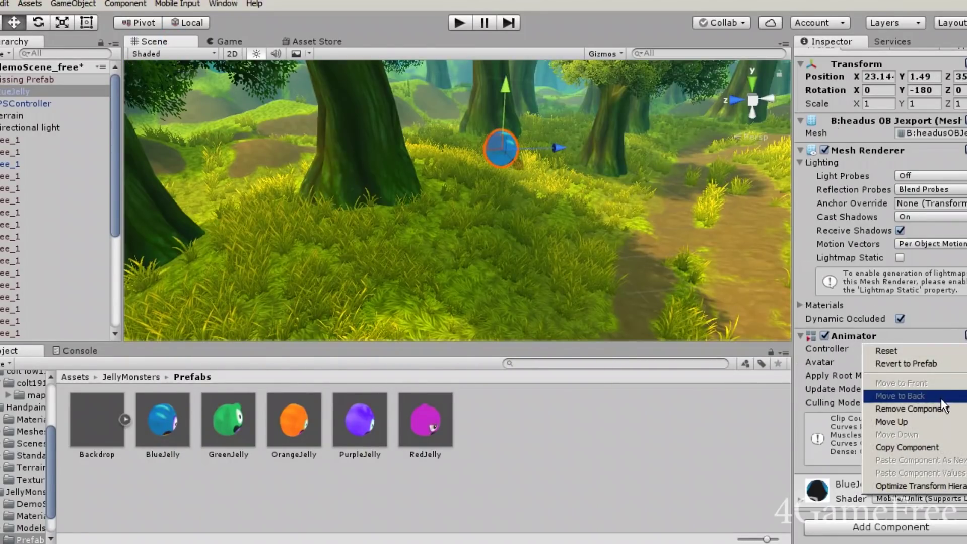
click(938, 396)
click(892, 426)
text(sphere)
key(Return)
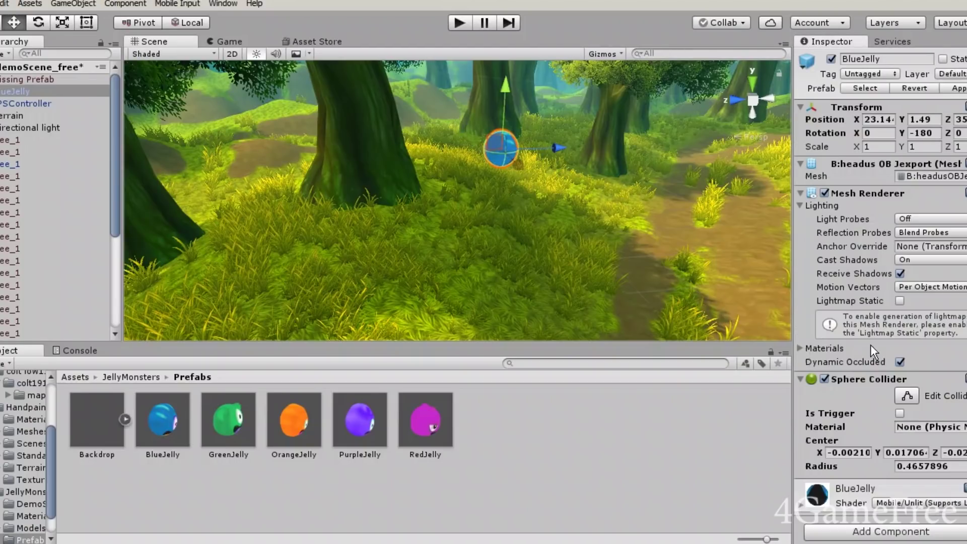
click(833, 523)
text(rigidbody)
key(Return)
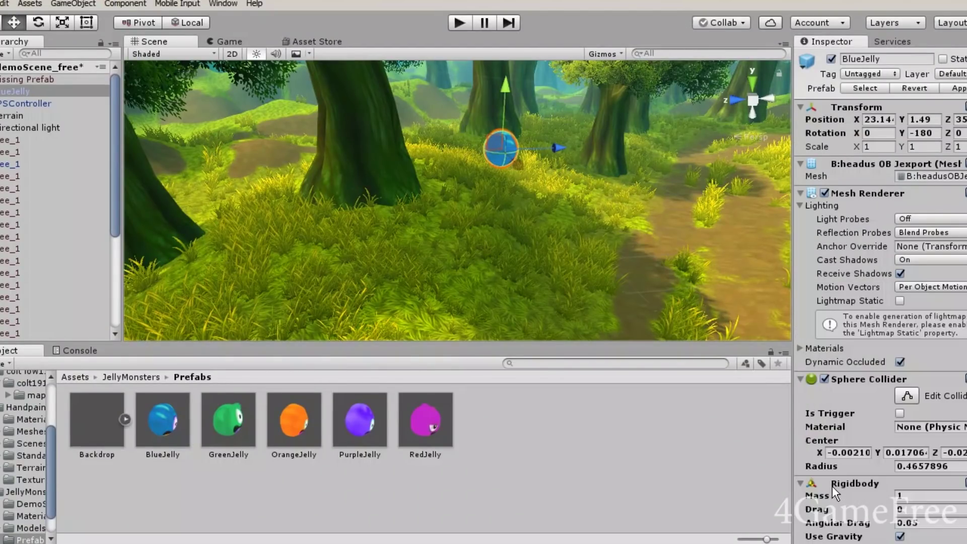
scroll(882, 353, down, 4)
click(458, 22)
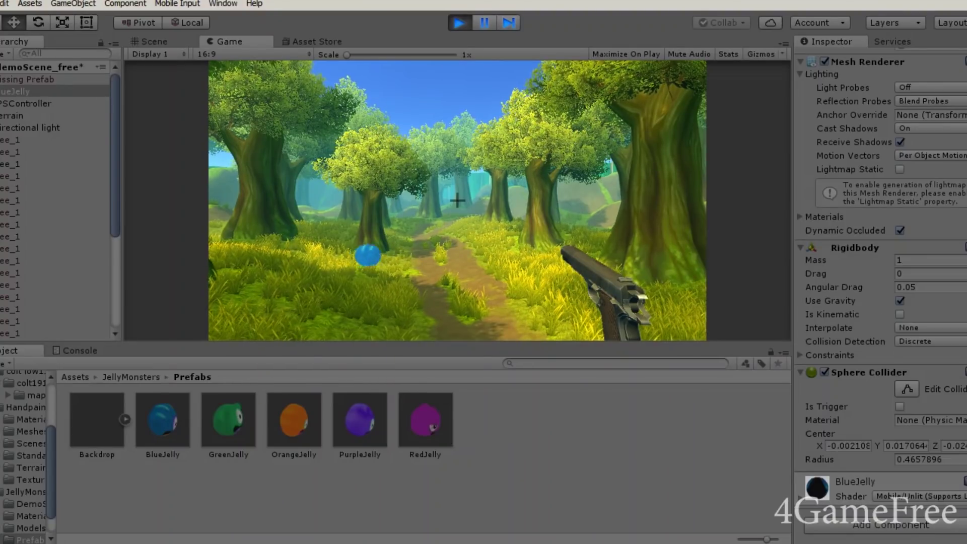
- Walk the player forward with W toward the blue jelly and shoot it
key(w)
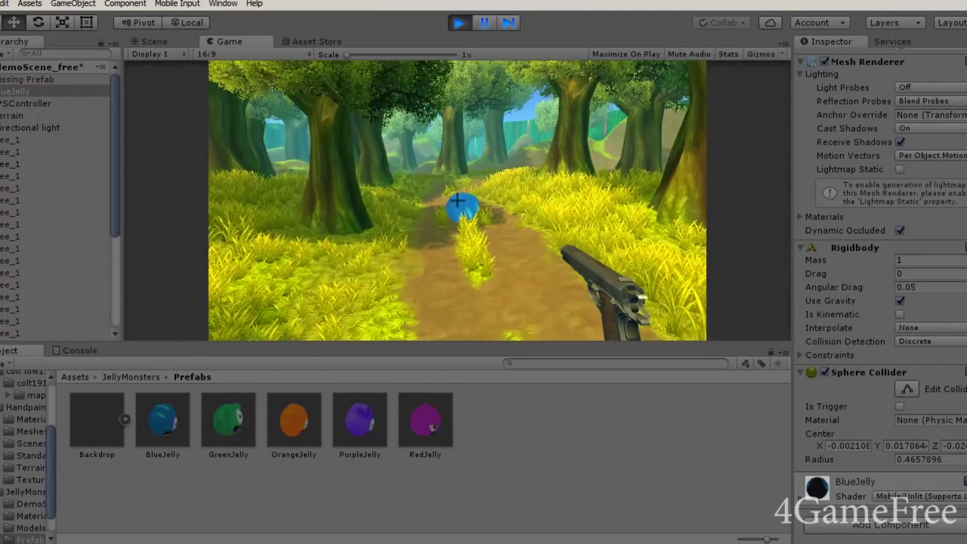
key(w)
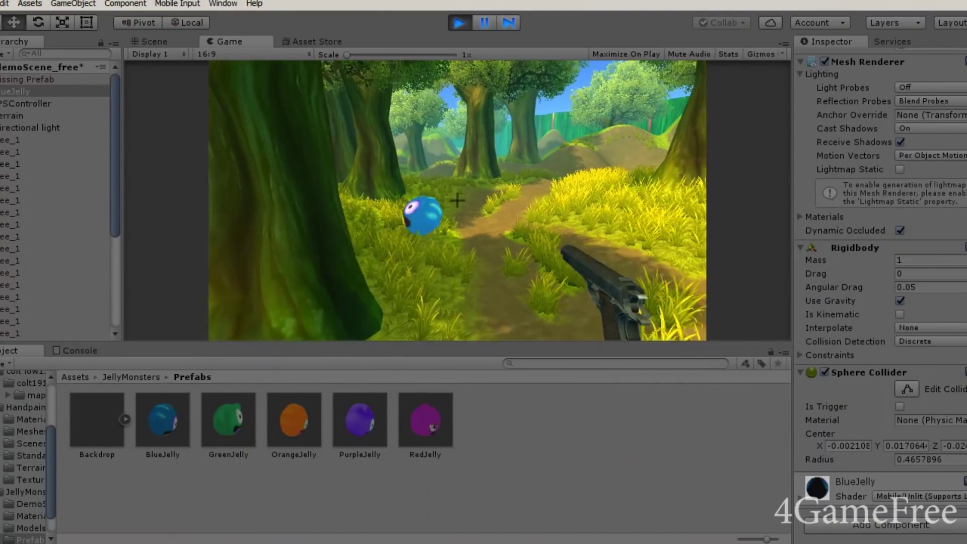
key(w)
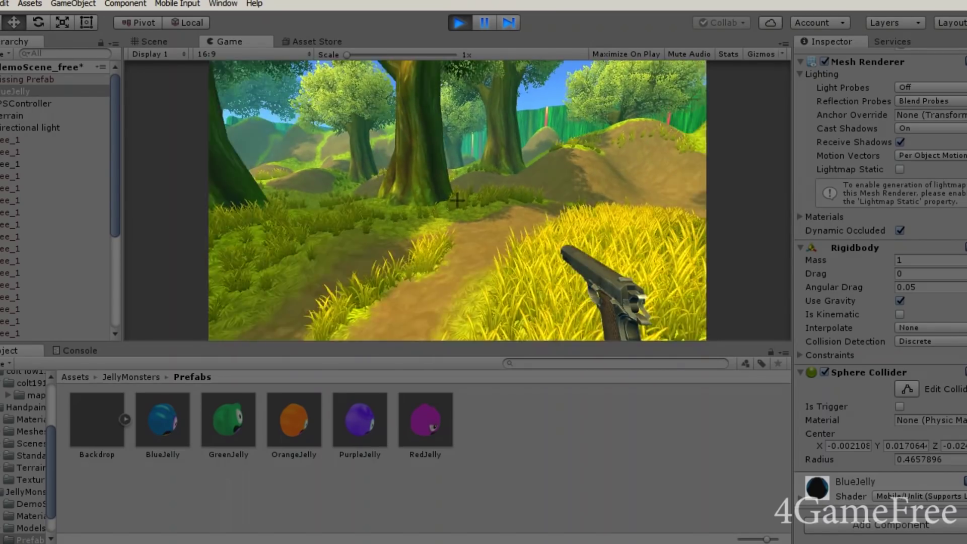
key(w)
key(w)
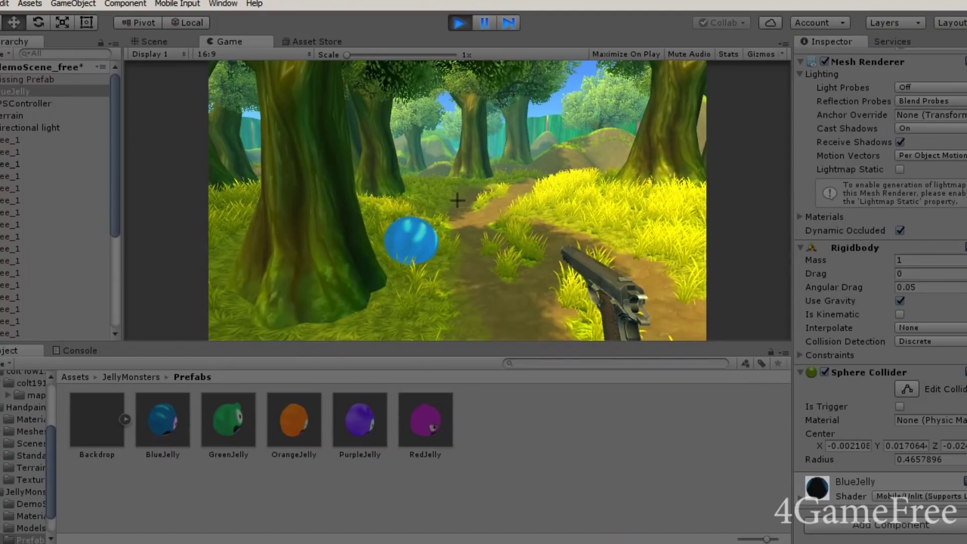
key(w)
click(458, 200)
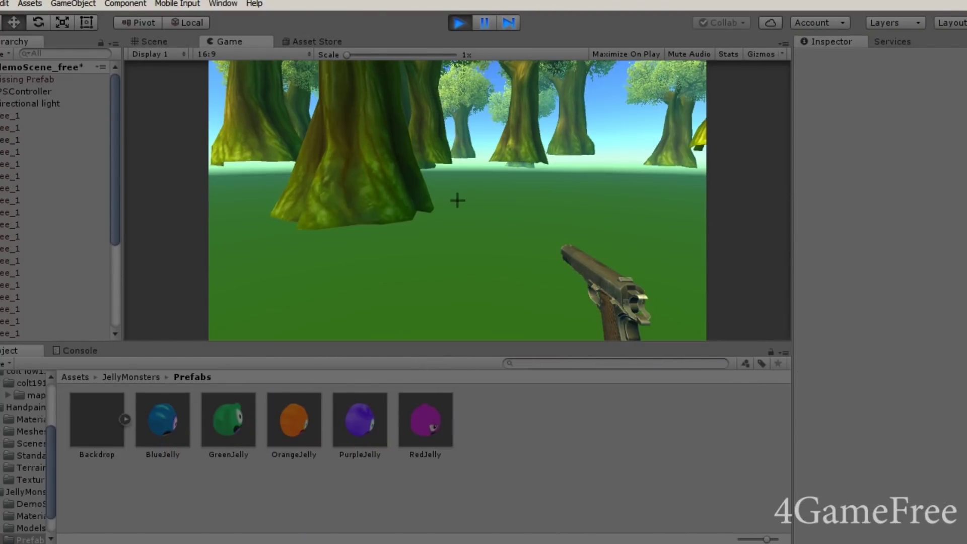
- Stop the playtest so the scene resets, and select BlueJelly for editing
key(ctrl+p)
click(227, 38)
click(49, 92)
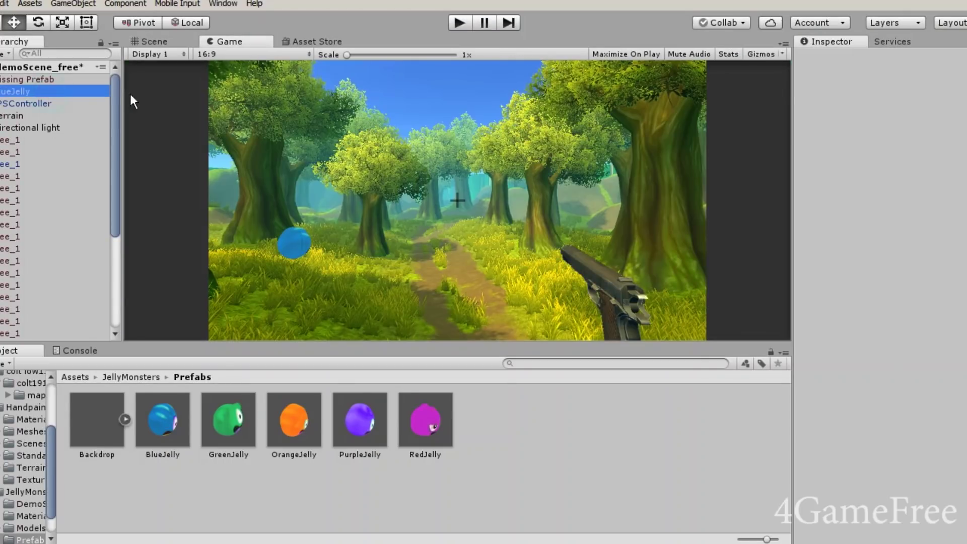
scroll(881, 293, down, 3)
- Freeze the BlueJelly Rigidbody's X and Z rotation and set its Transform Rotation Y to 0
scroll(882, 292, down, 2)
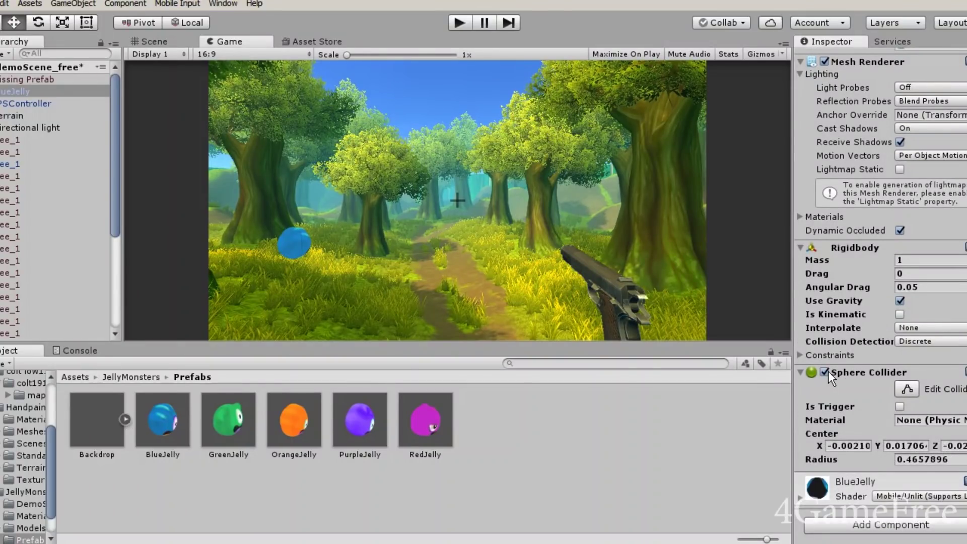
click(801, 355)
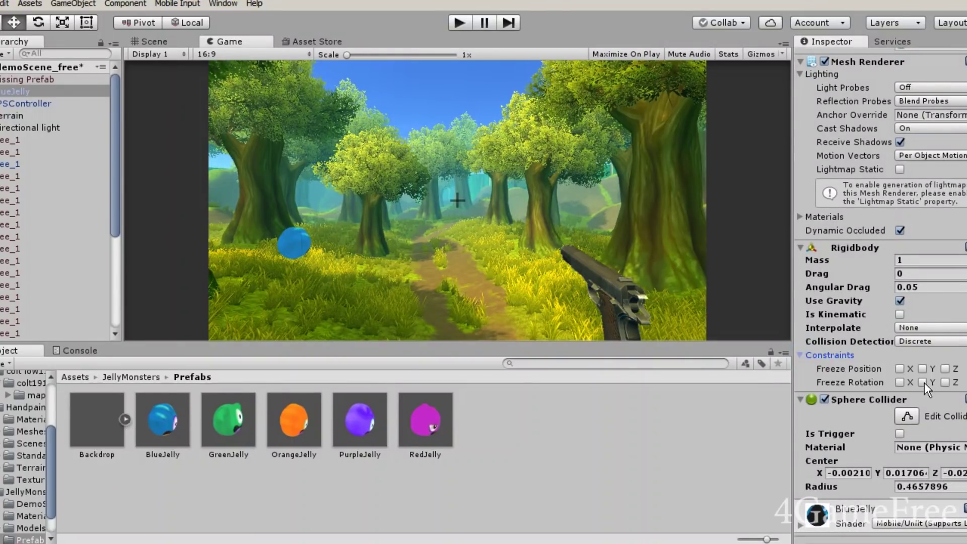
click(900, 383)
scroll(881, 293, up, 3)
click(924, 133)
text(0)
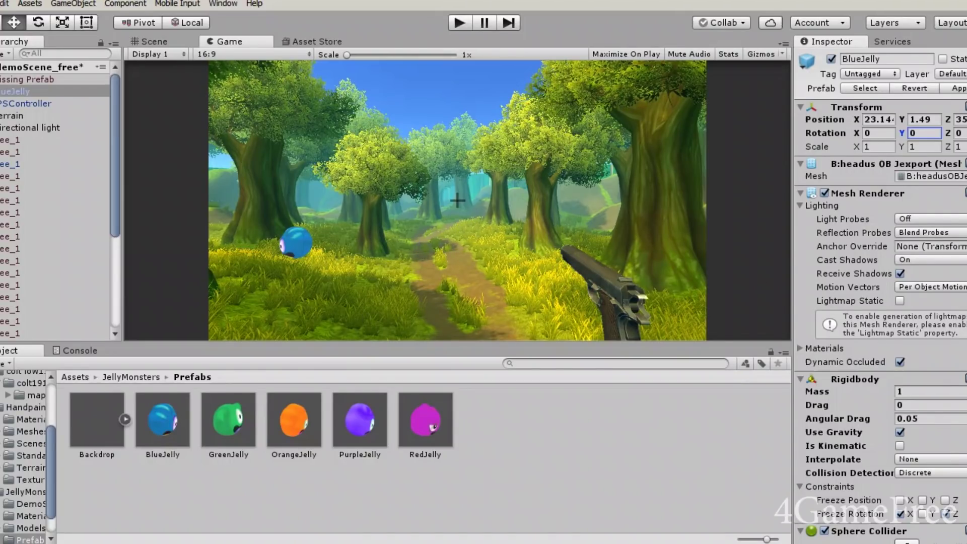
scroll(882, 292, down, 4)
- Add a new C# script component named JellyAI to BlueJelly and select it in Assets
click(887, 524)
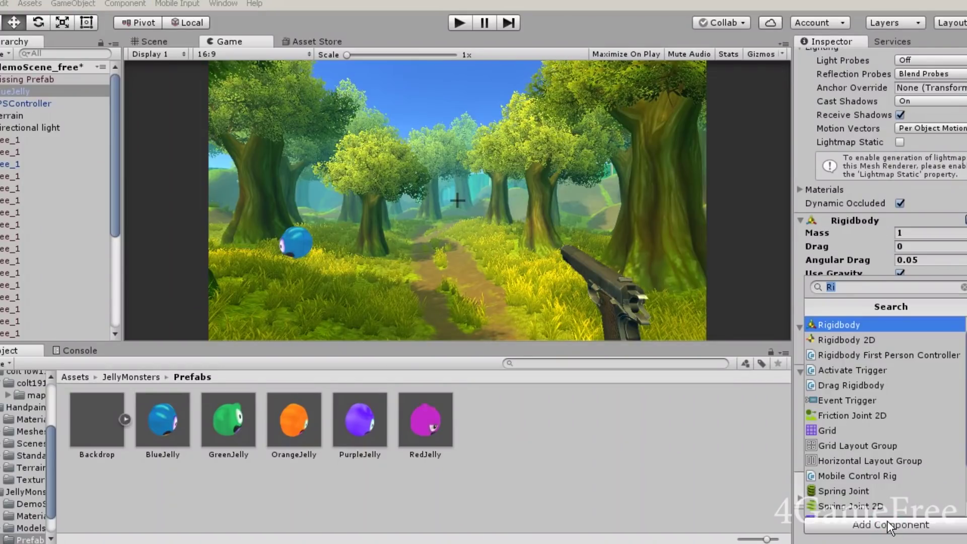
text(JellyAI)
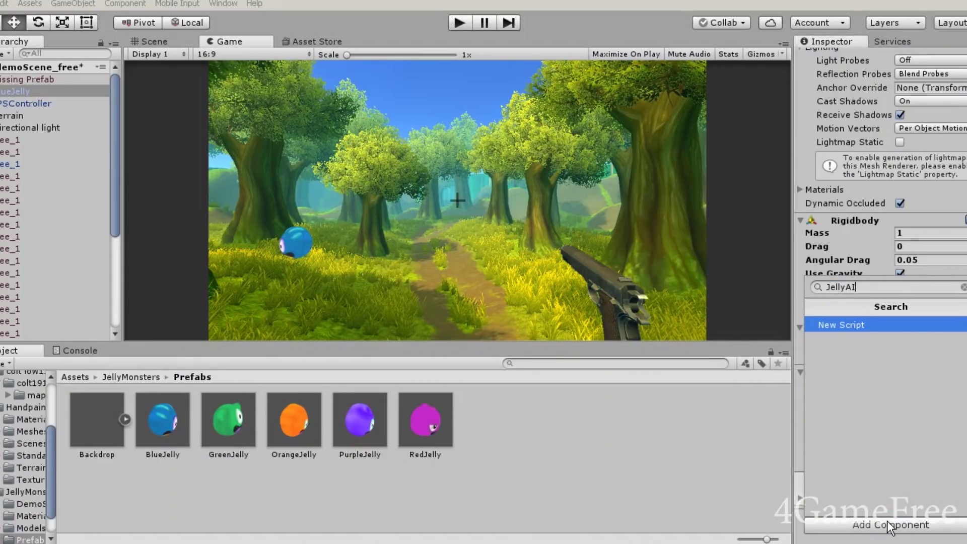
key(Return)
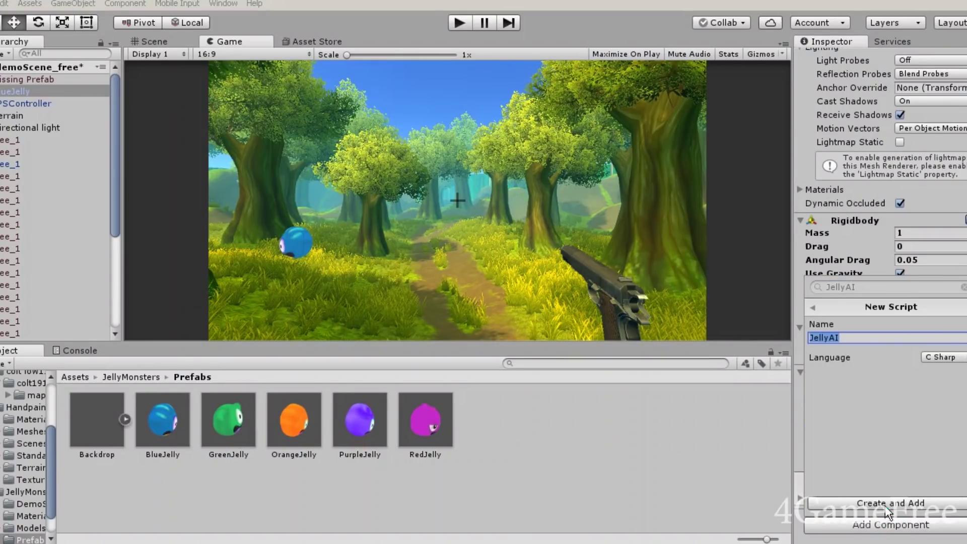
click(886, 506)
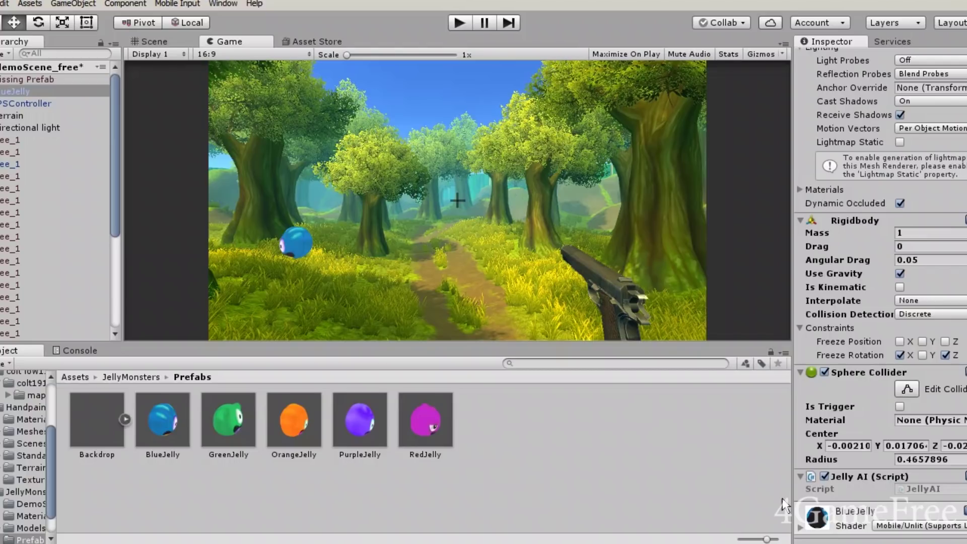
click(75, 377)
click(503, 421)
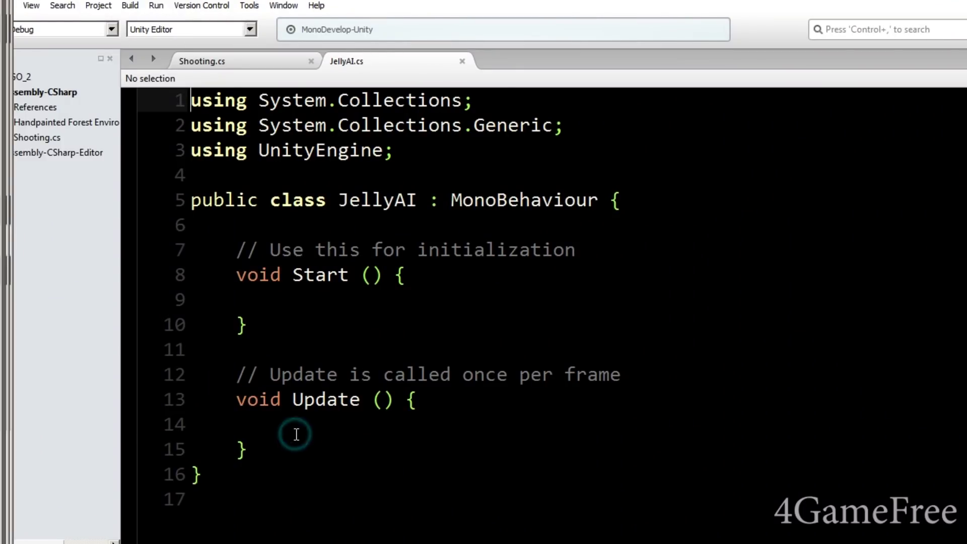
- Delete JellyAI's Start method, declare 'public Transform target;' above Update, and save with Ctrl+S
click(292, 425)
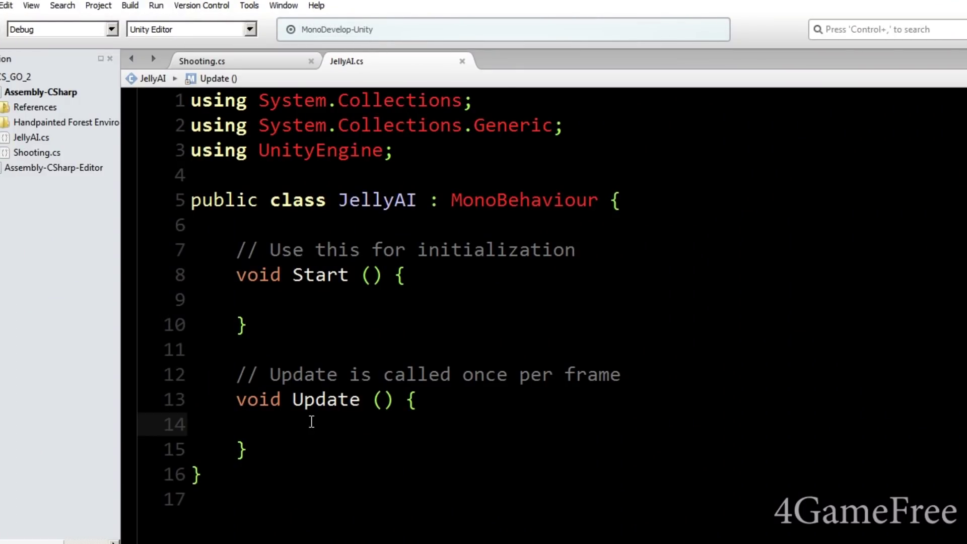
drag(639, 375, 237, 250)
key(Delete)
text(ic )
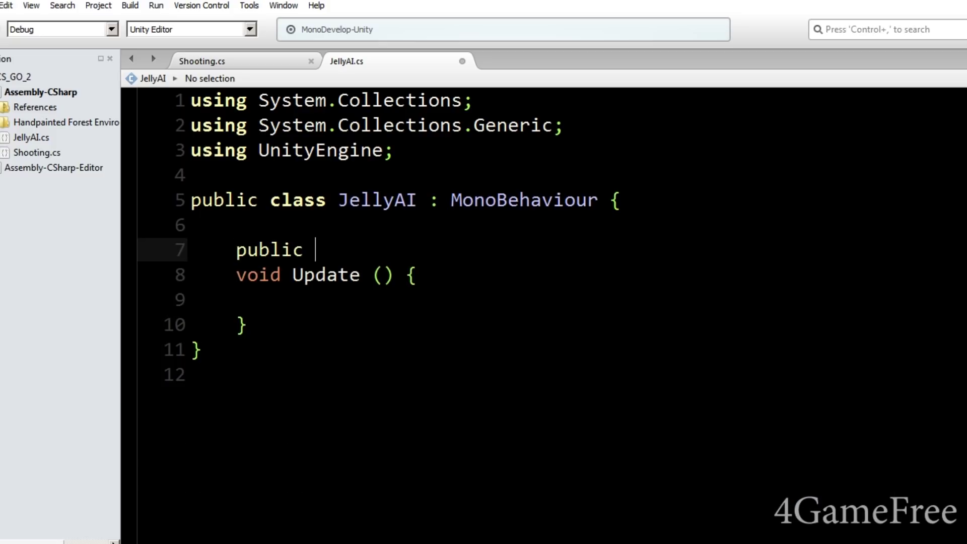
text(Tra)
key(space)
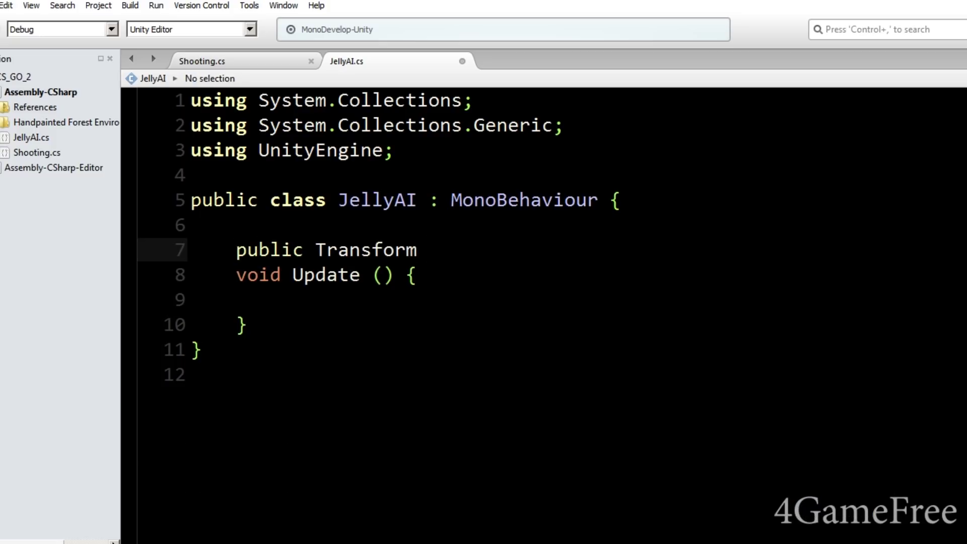
key(Return)
key(alt+Tab)
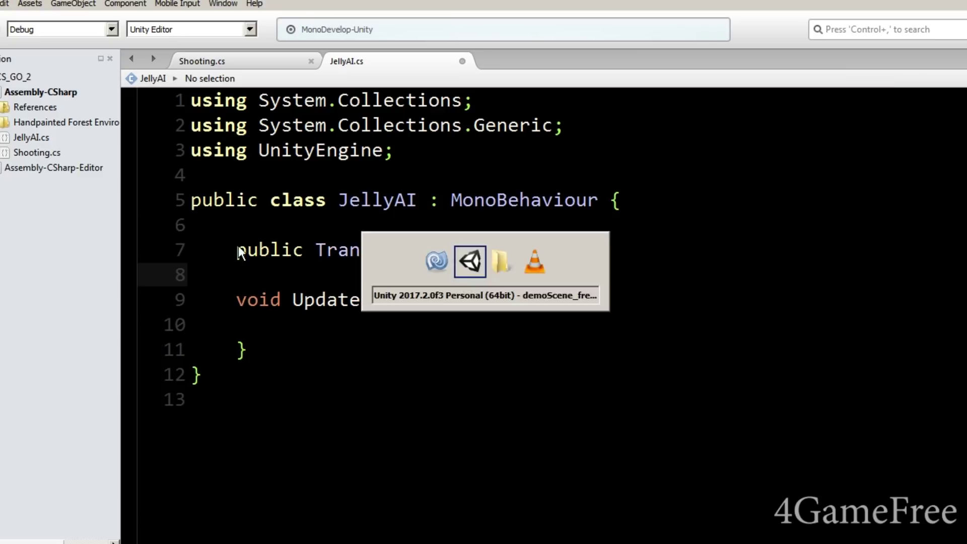
key(ctrl+s)
key(alt+Tab)
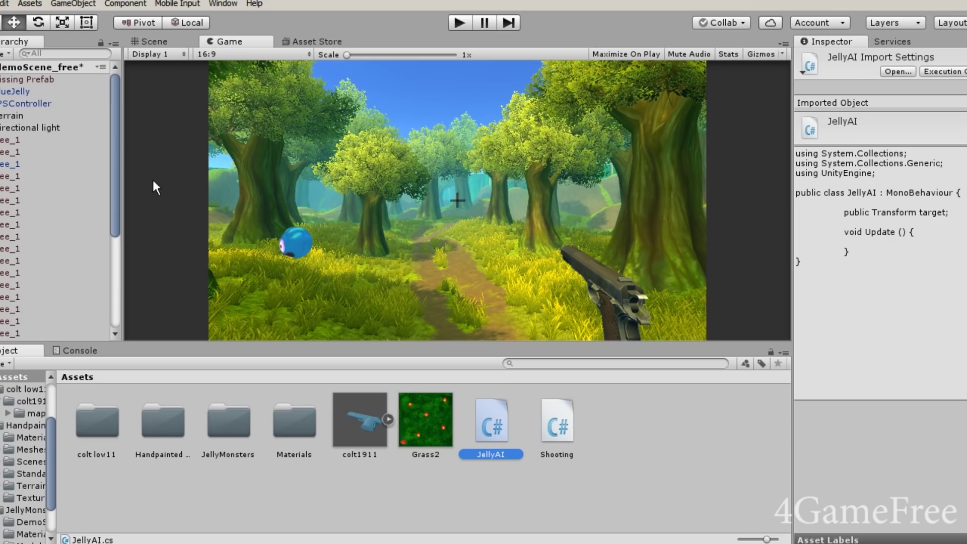
- Set BlueJelly's Jelly AI Target to FPSController and return to the JellyAI code
click(32, 91)
scroll(881, 292, down, 5)
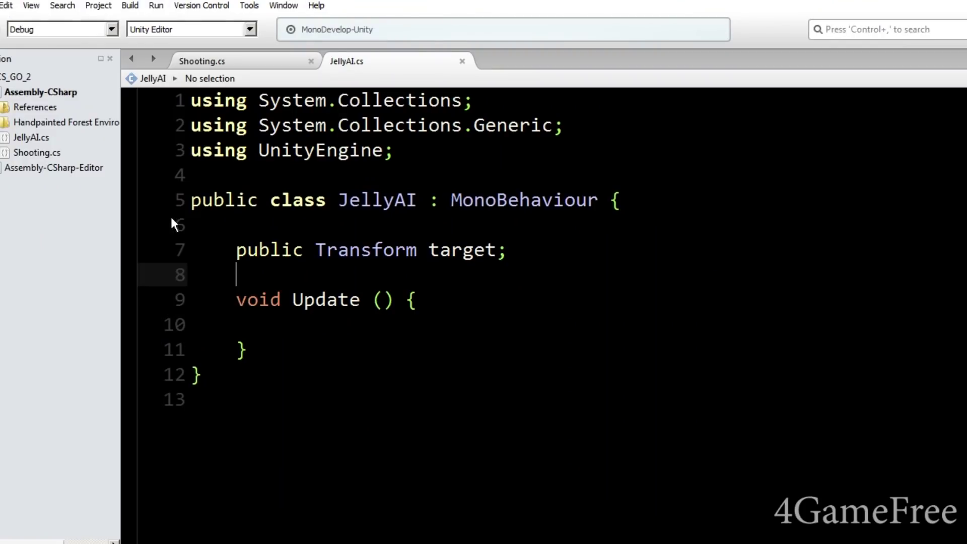
key(Down)
key(Down)
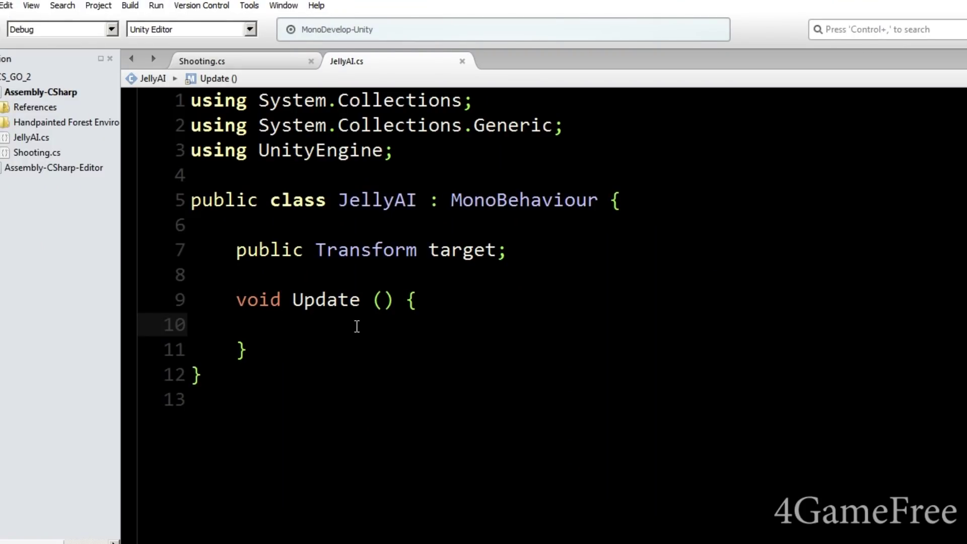
- Start the Update line transform.position = Vector3.Lerp with transform.position and target.position arguments
text(if)
key(BackSpace)
key(BackSpace)
text(tra)
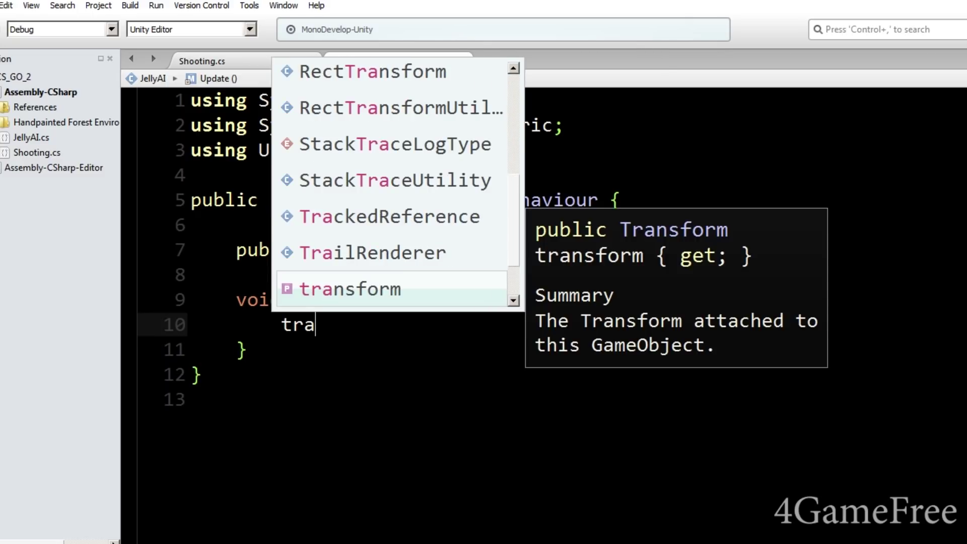
text(,p)
key(BackSpace)
key(BackSpace)
text(.po)
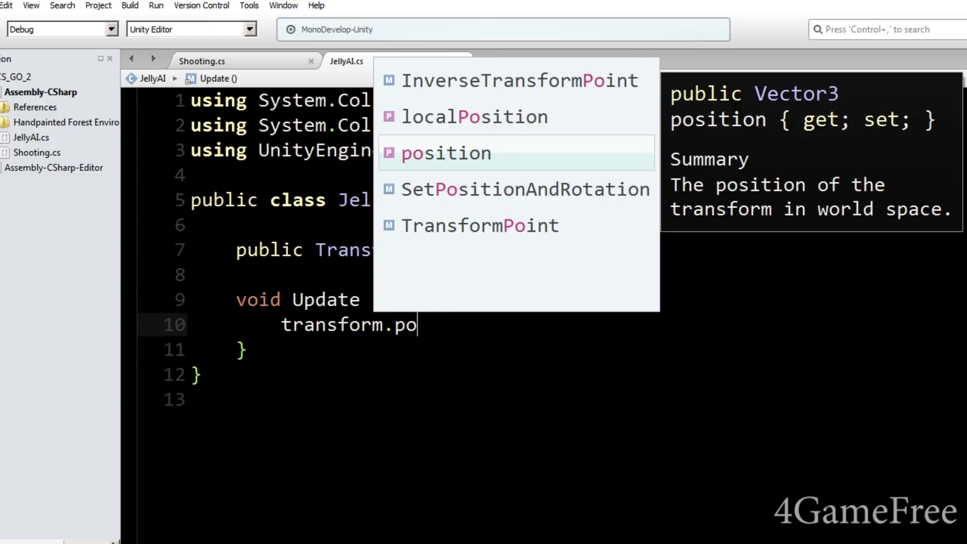
text(sition = Ve)
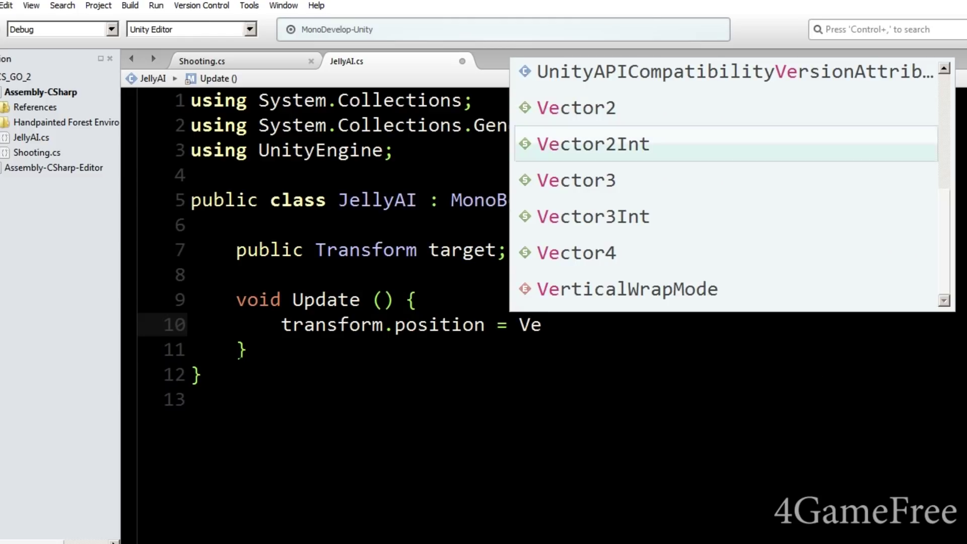
text(ctor3.Lerp();)
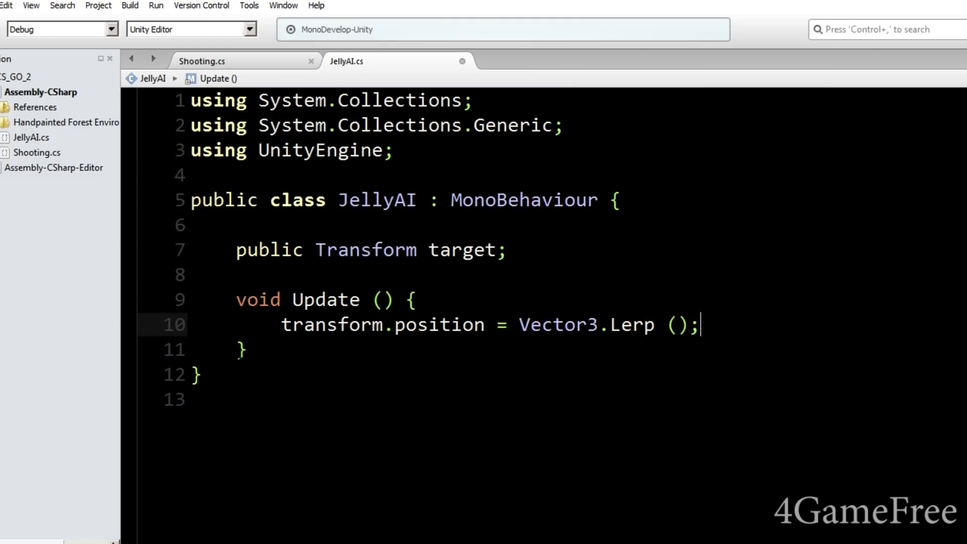
text(tra)
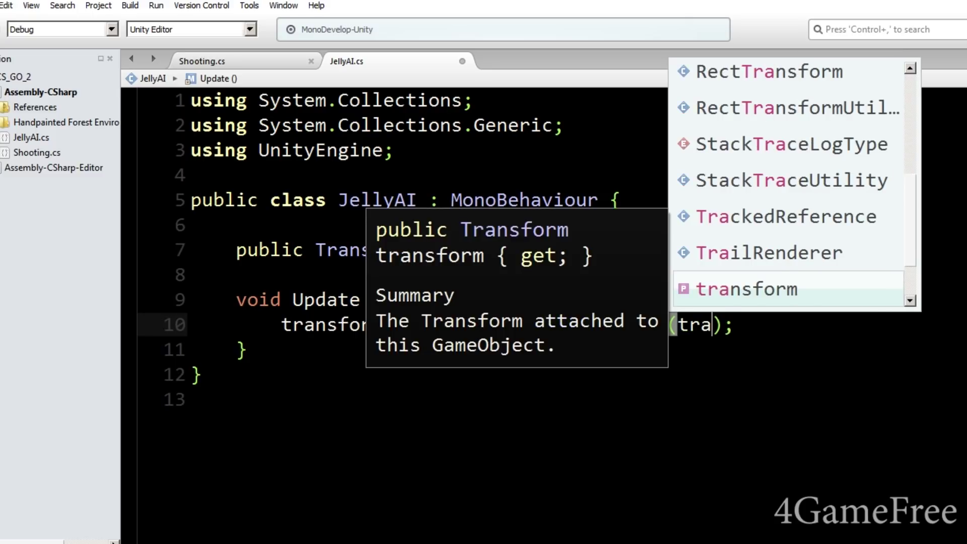
text(nsform.position,)
text(tar)
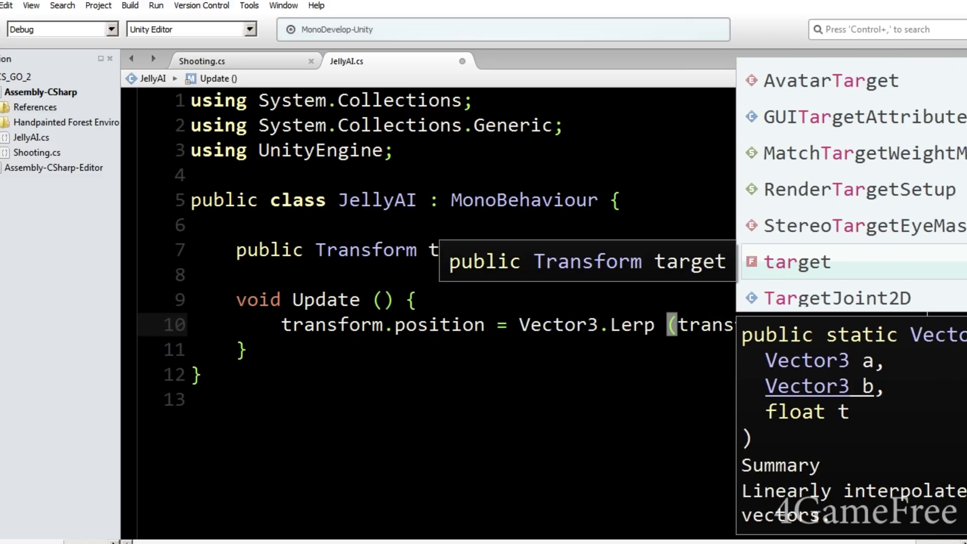
text(get.position,)
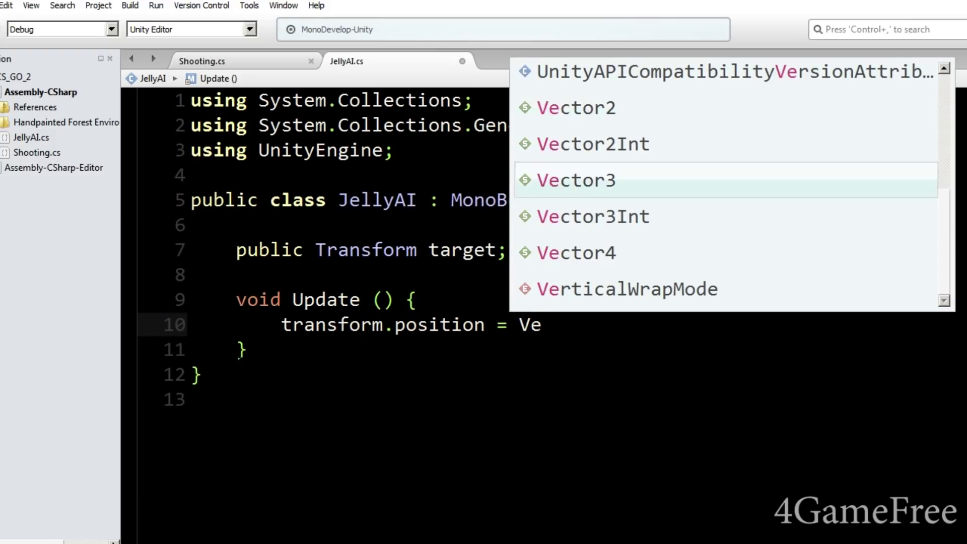
- Continue the Vector3.Lerp call, typing transform.position and target.position as its arguments
text(.Lerp();)
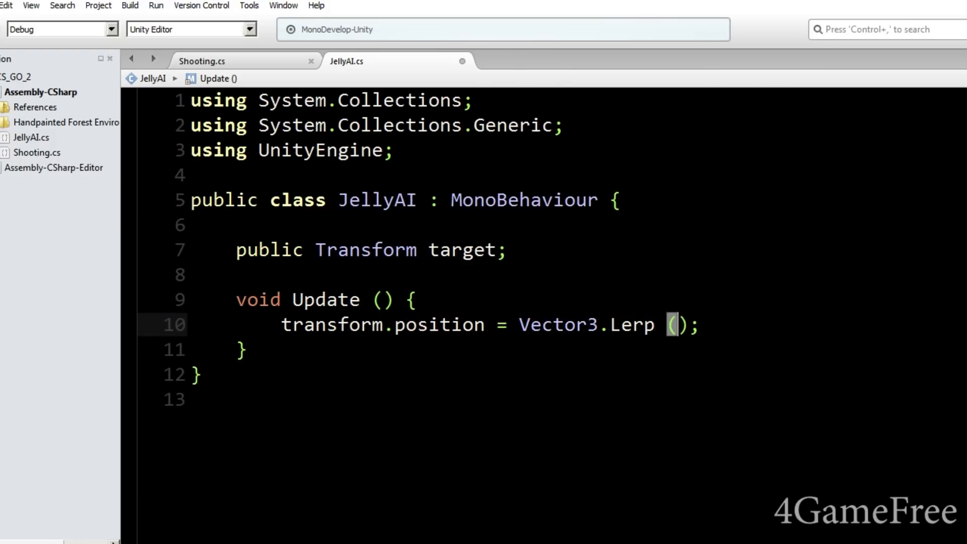
text(transform.po)
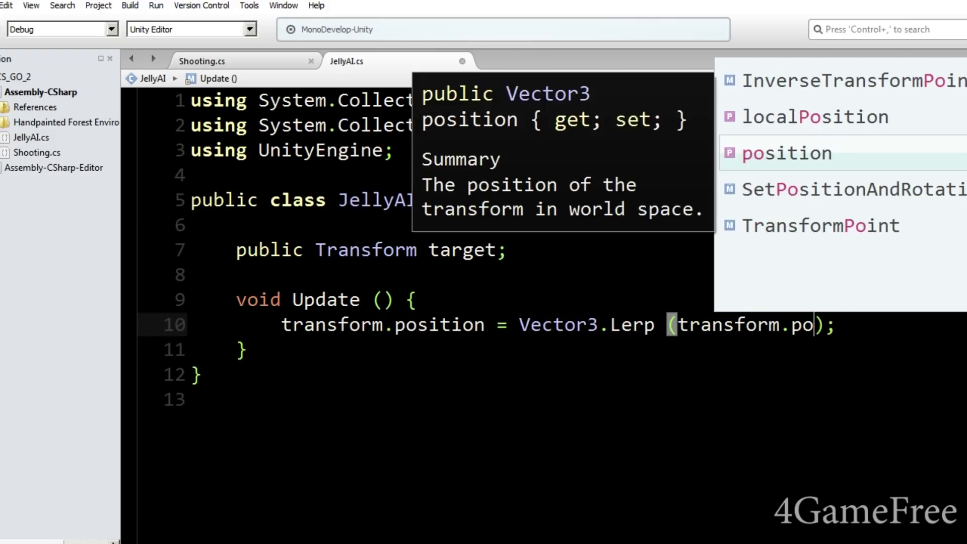
text(sition,)
text(target.)
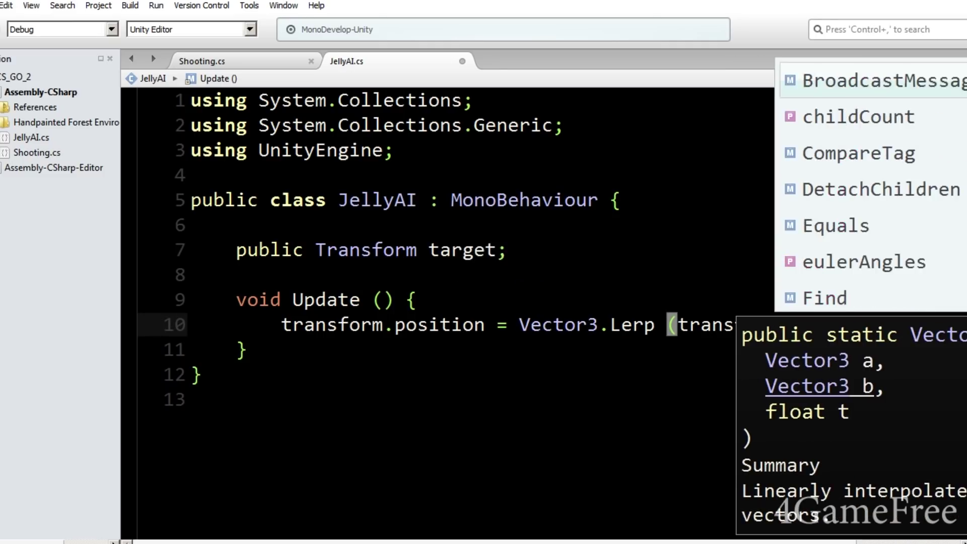
text(position,)
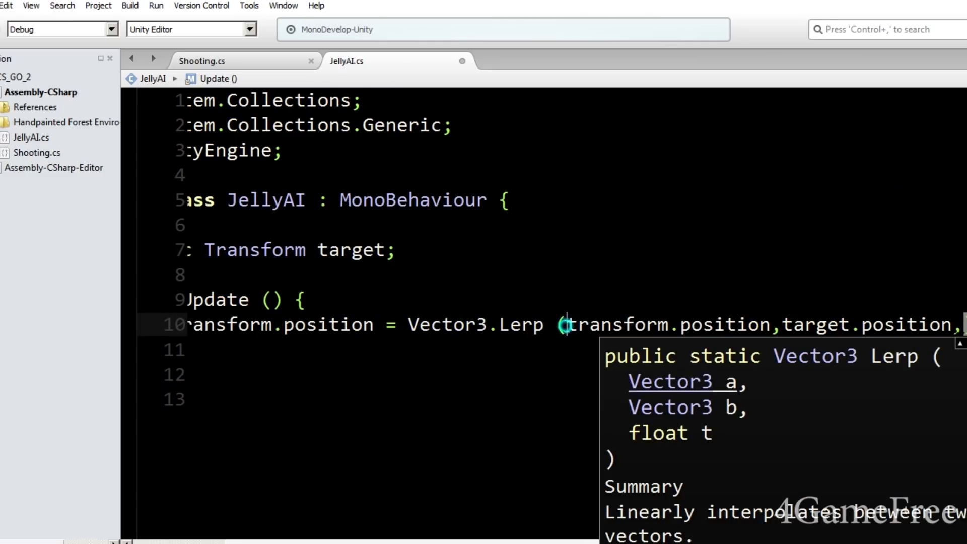
- Add a public float speed = 0.5 field below the target declaration
drag(567, 325, 685, 325)
click(963, 325)
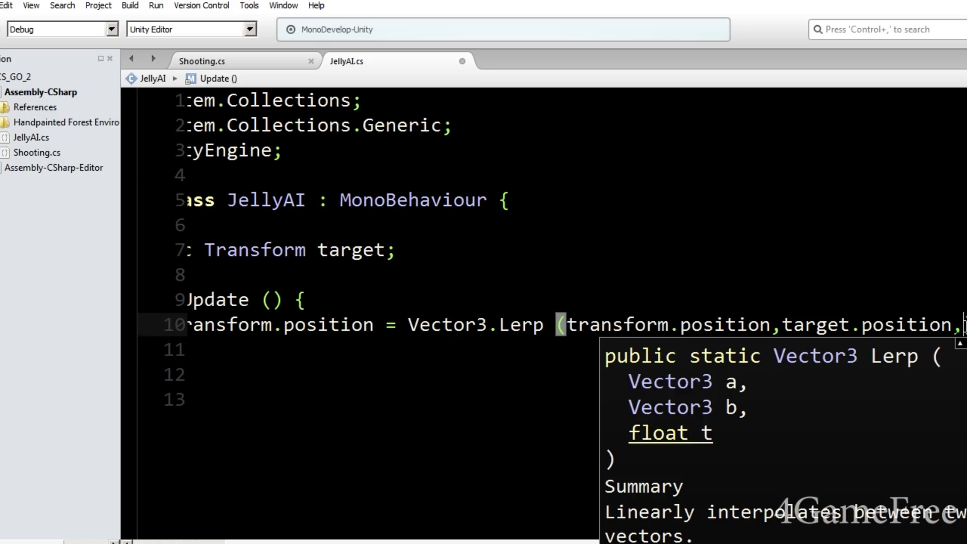
click(437, 243)
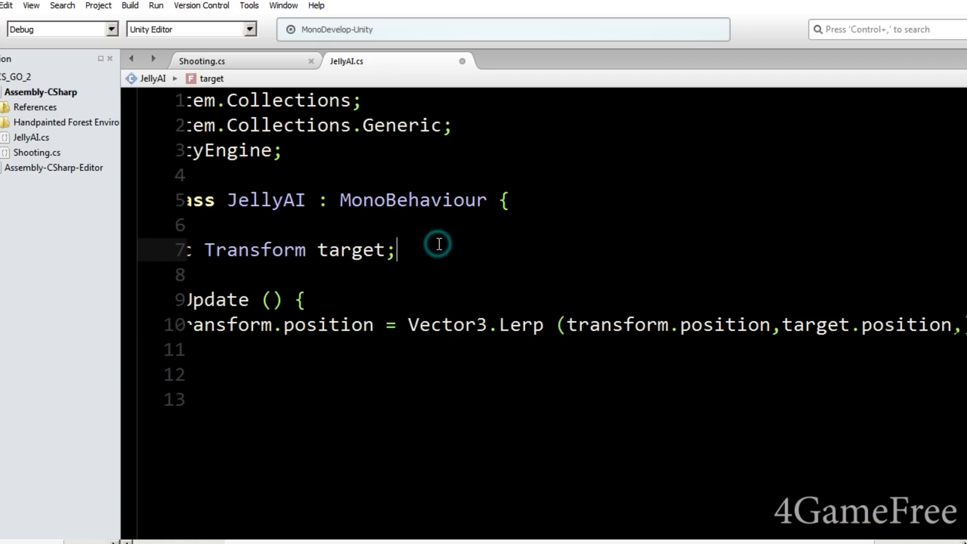
key(Return)
text(public )
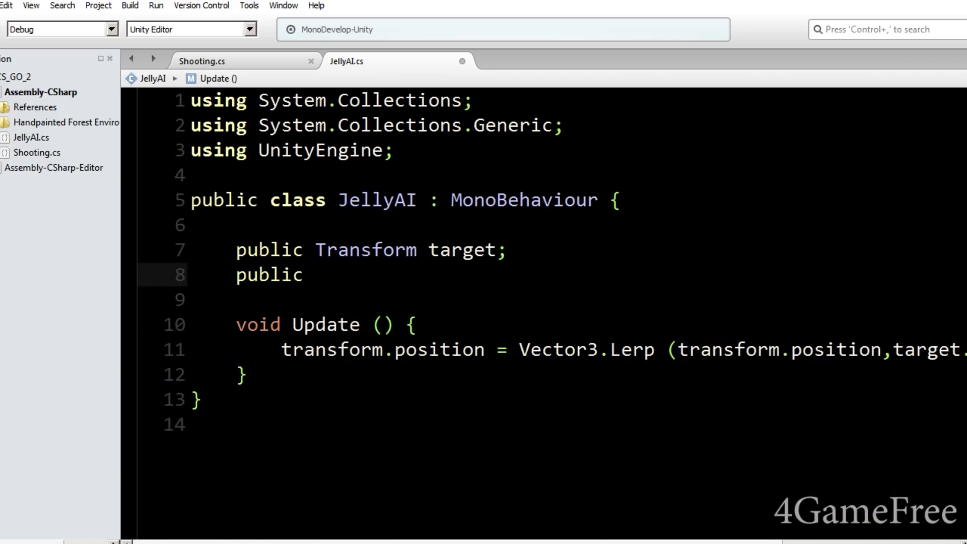
text(float speed = 0)
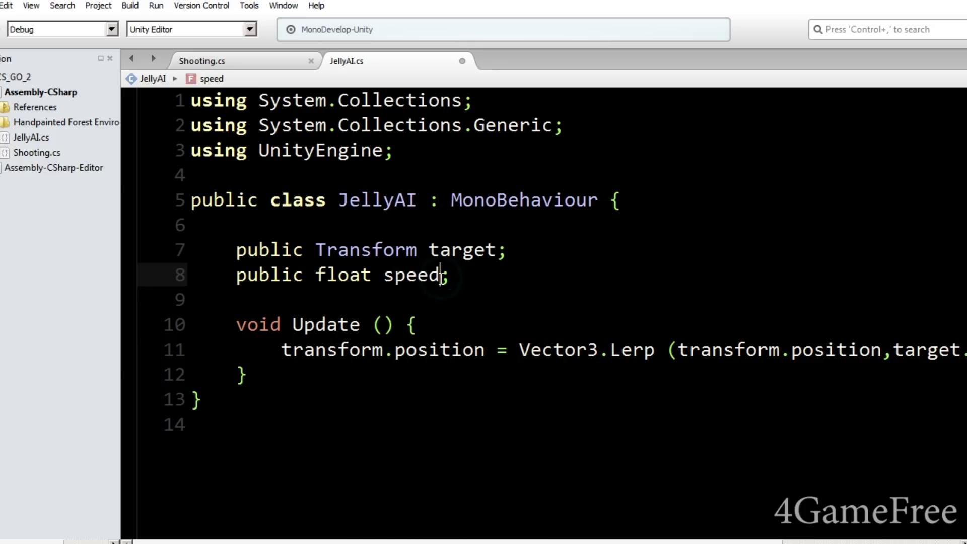
text(.5f)
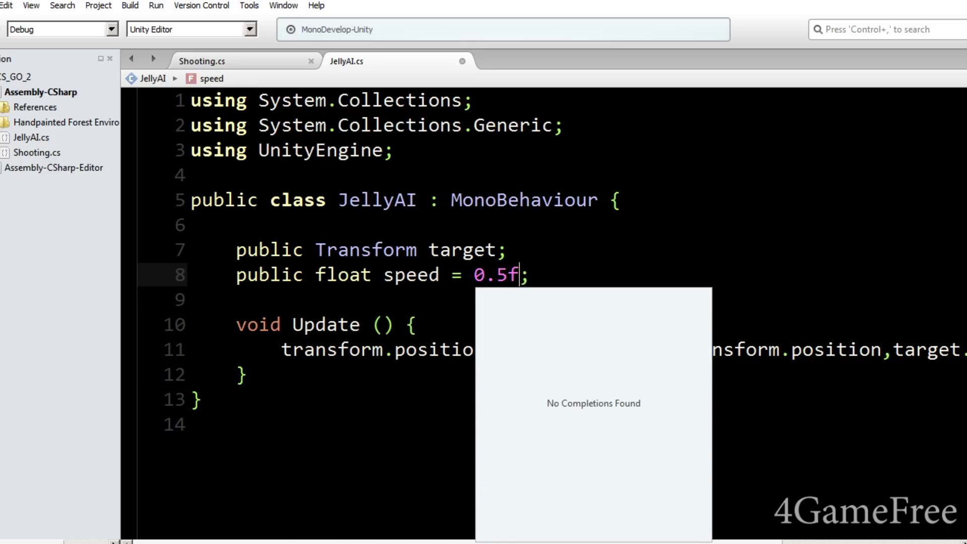
- Pass speed*Time.deltaTime as the Lerp call's third argument
click(388, 361)
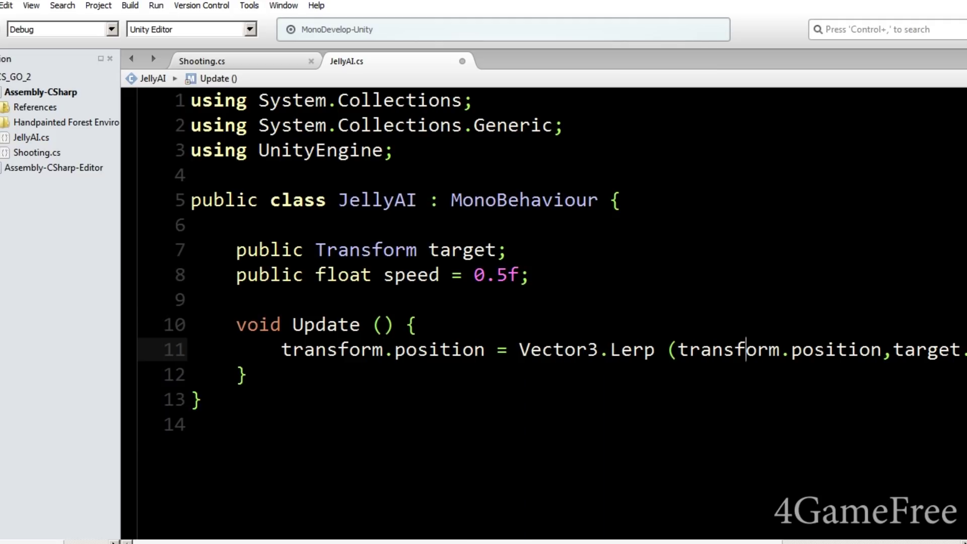
click(951, 350)
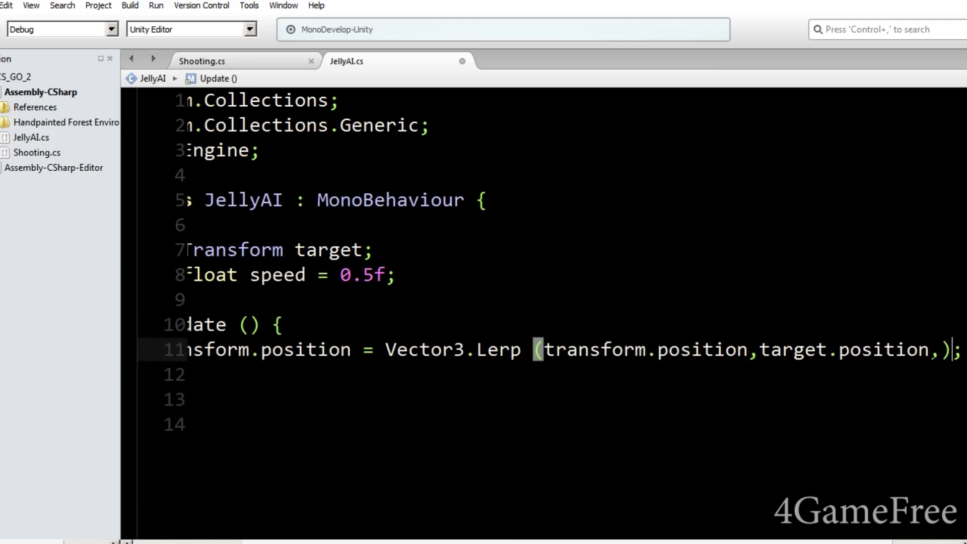
text(speed*Time.del)
key(Return)
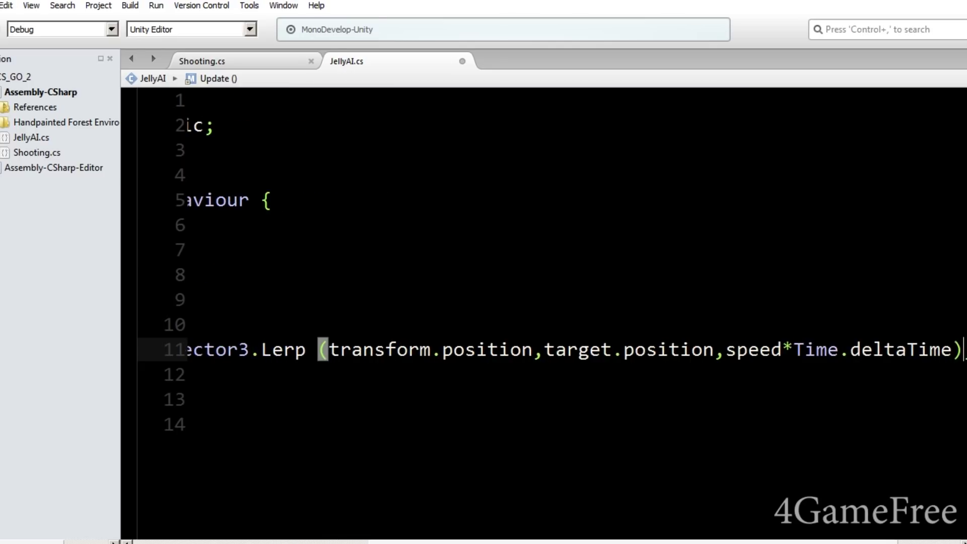
key(alt+Tab)
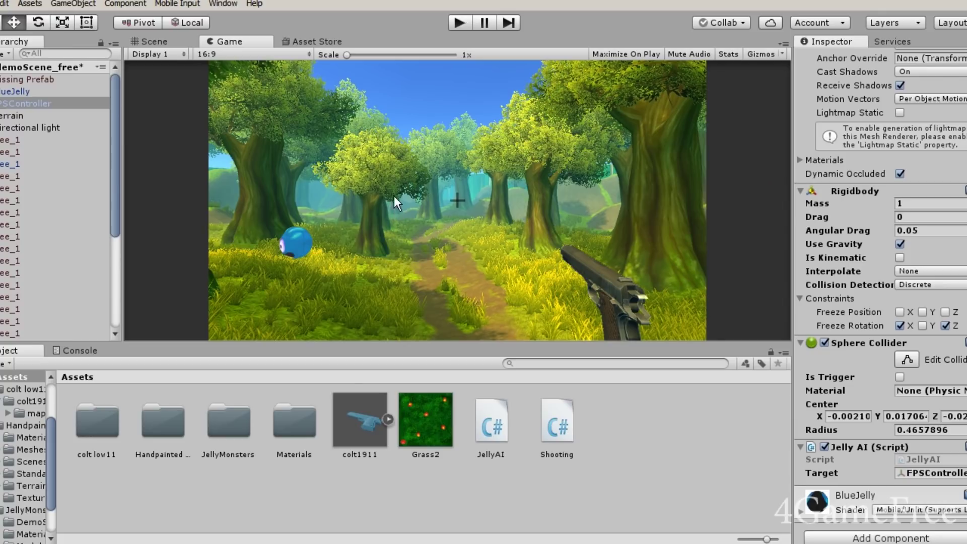
- Play the forest scene and walk forward to watch the BlueJelly follow, then stop playing
click(458, 24)
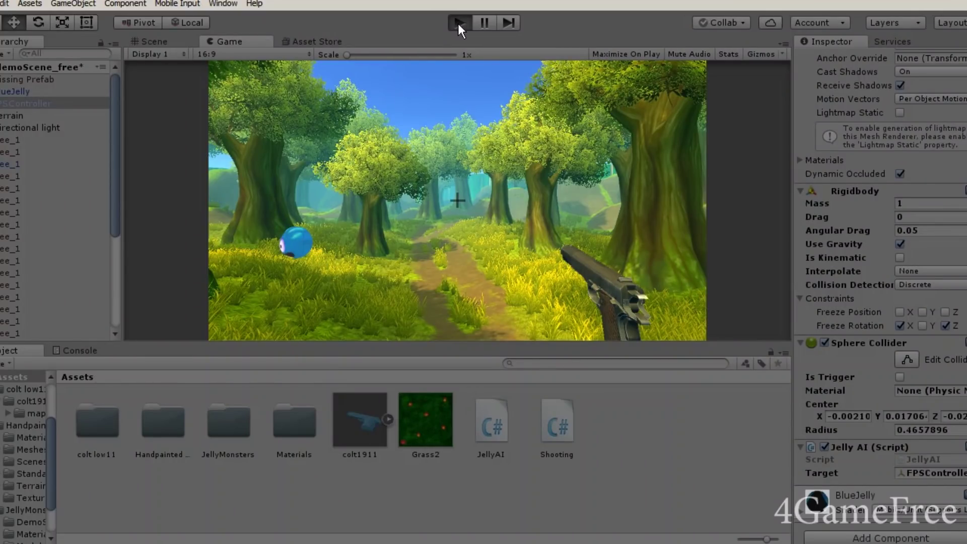
click(458, 23)
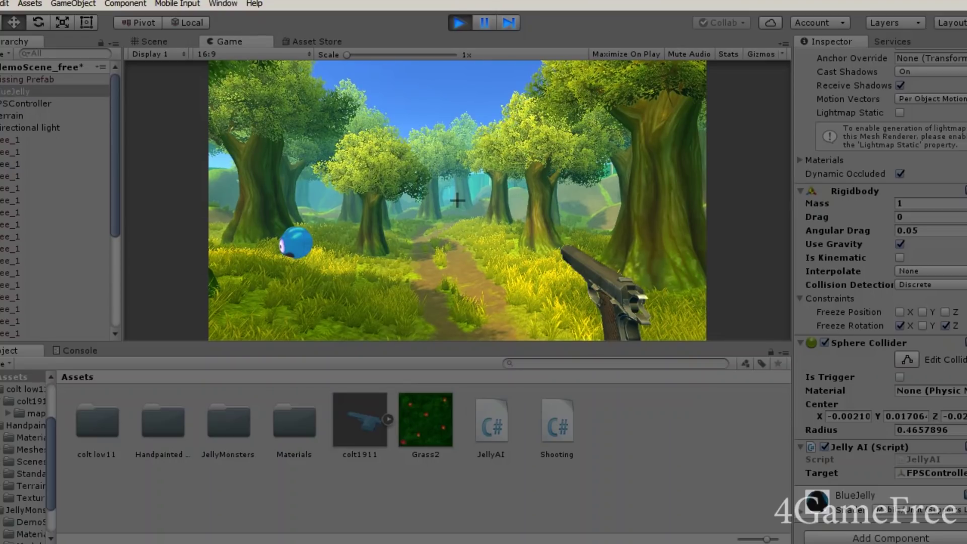
key(w)
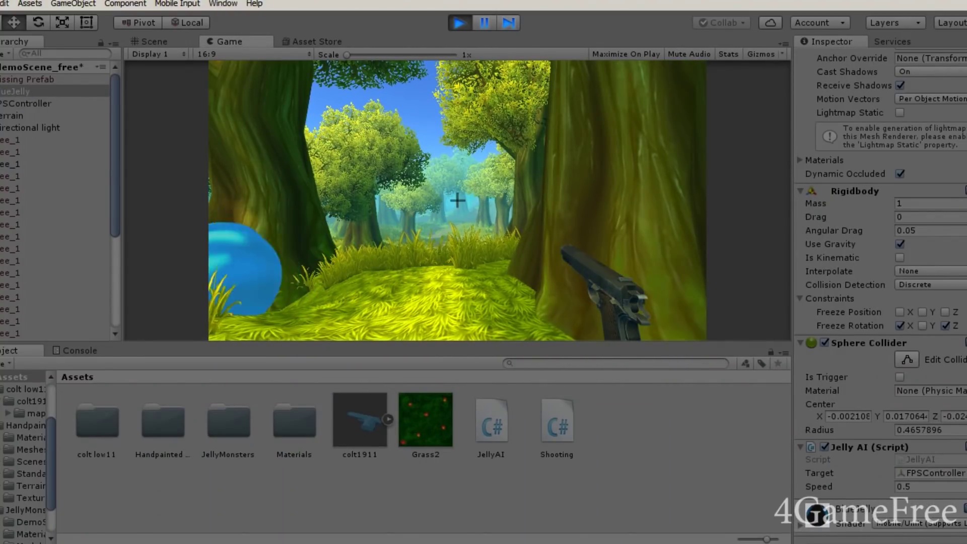
key(w)
mouse_move(458, 200)
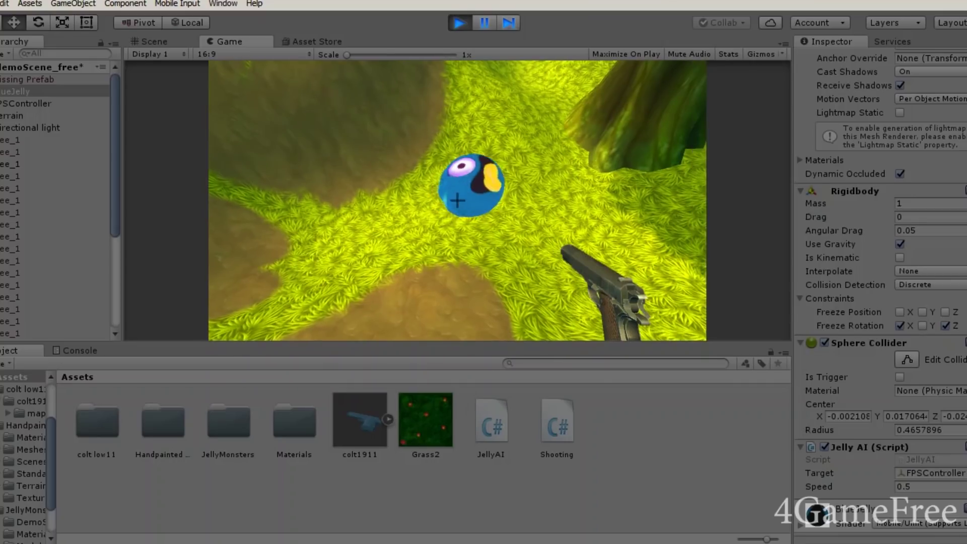
key(ctrl+p)
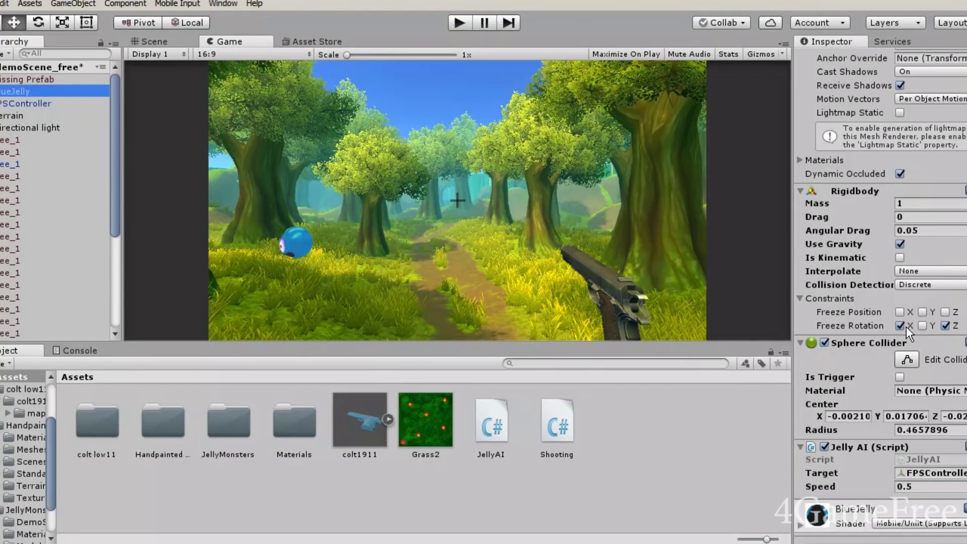
- Freeze BlueJelly's Rigidbody Y rotation and adjust its Rotation Y value
click(921, 326)
scroll(903, 129, up, 5)
drag(949, 134, 964, 134)
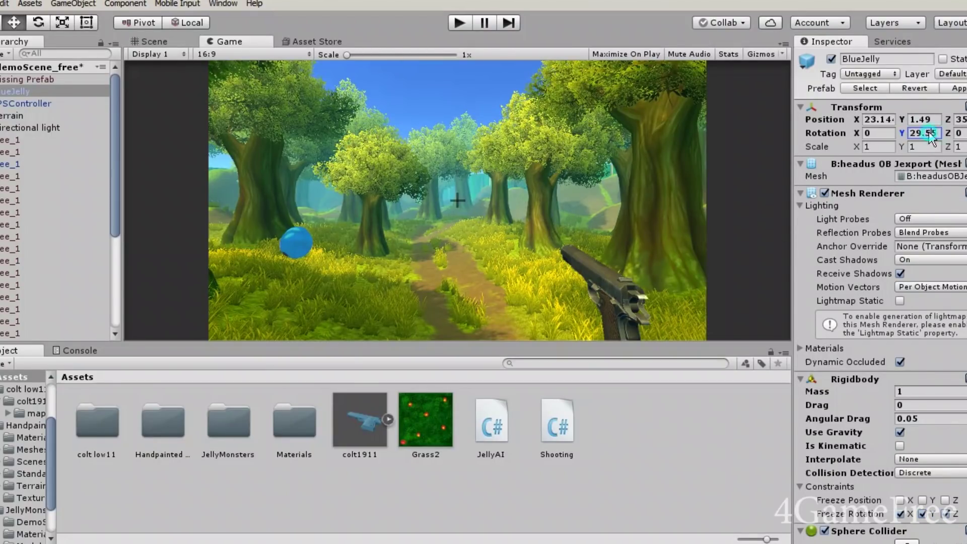
scroll(930, 132, down, 1)
scroll(930, 132, down, 4)
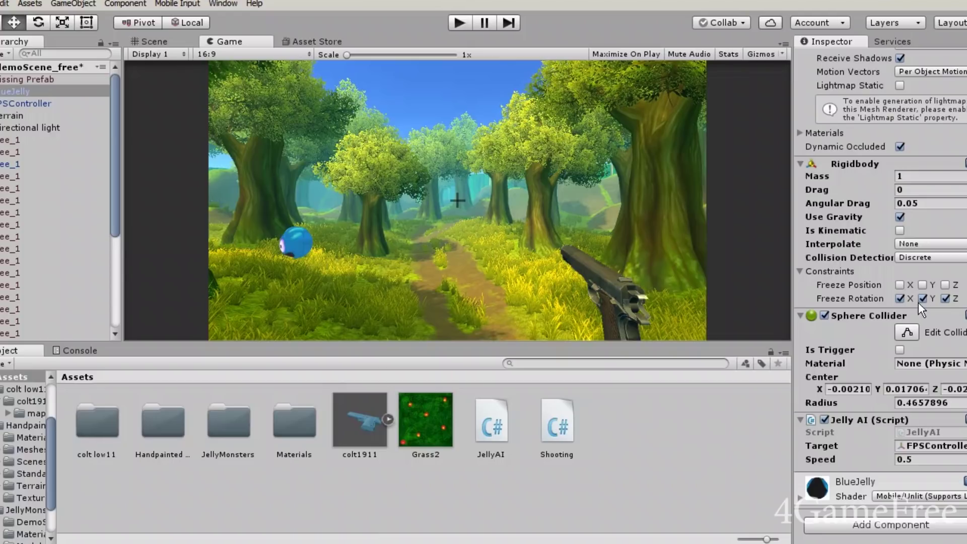
- Replay the scene walking toward the jelly, stop, and return to JellyAI.cs
click(460, 23)
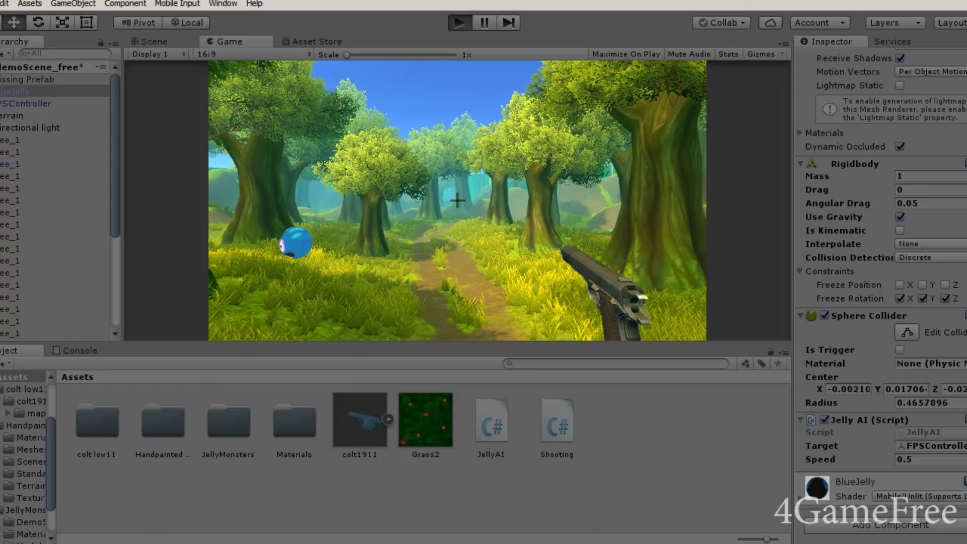
key(w)
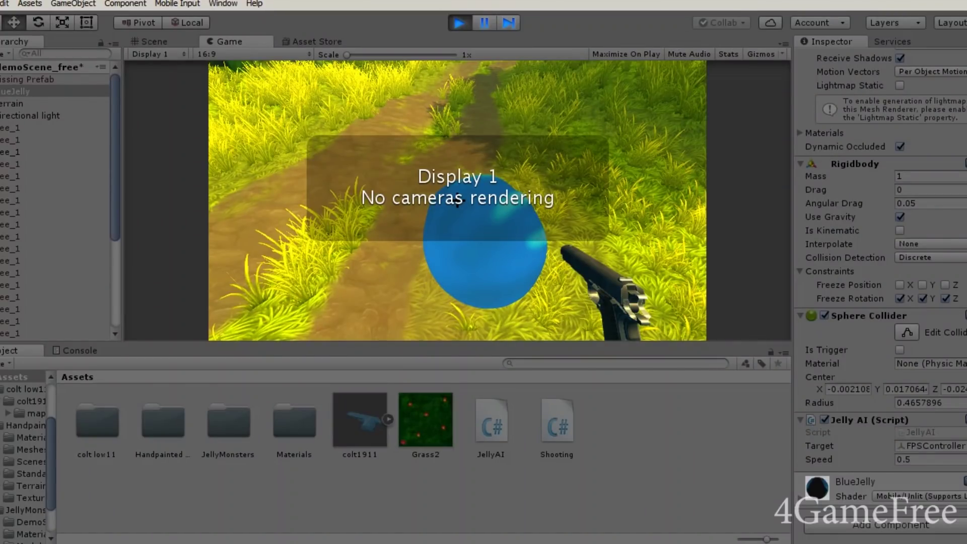
key(ctrl+p)
key(alt+Tab)
key(Home)
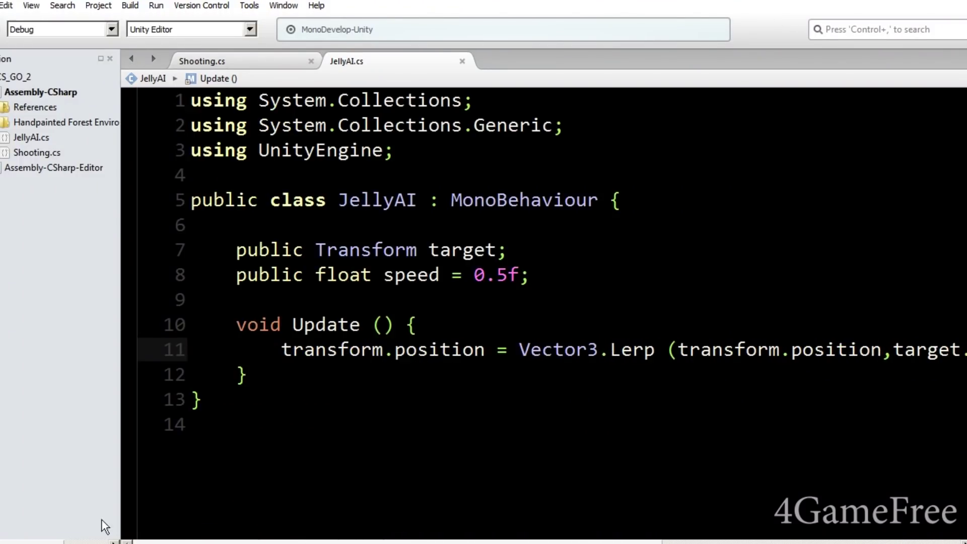
- Add transform.LookAt (target); below the Lerp line in Update and save JellyAI.cs
click(231, 371)
key(Return)
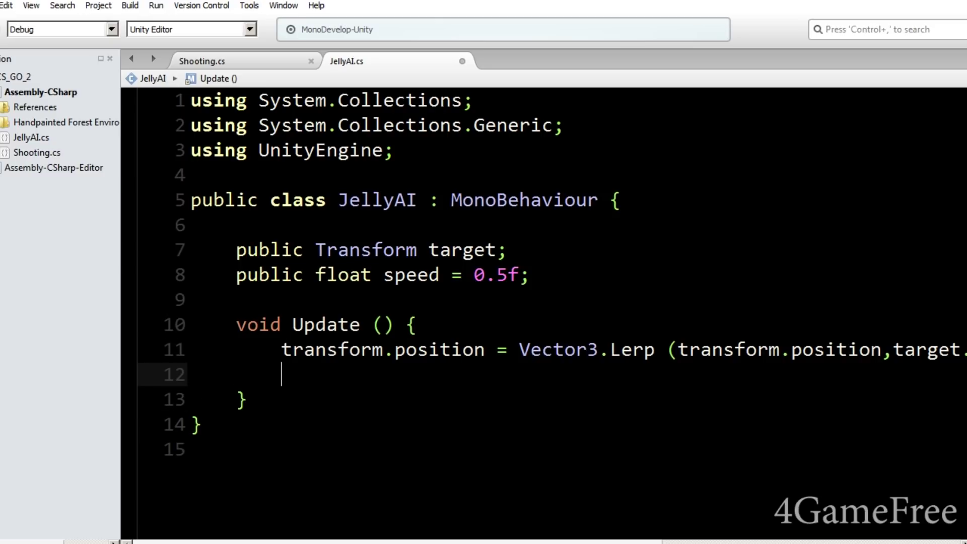
text(transform.Lo)
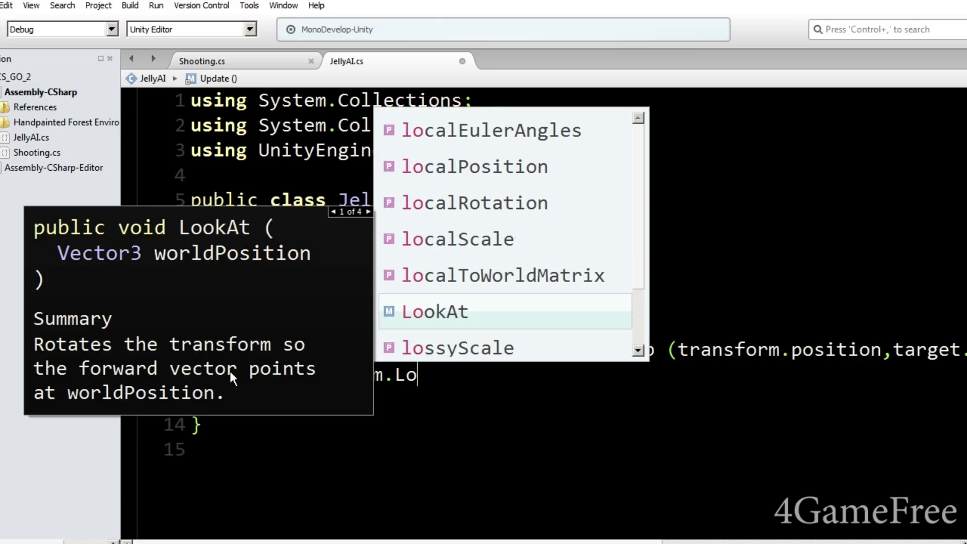
key(Return)
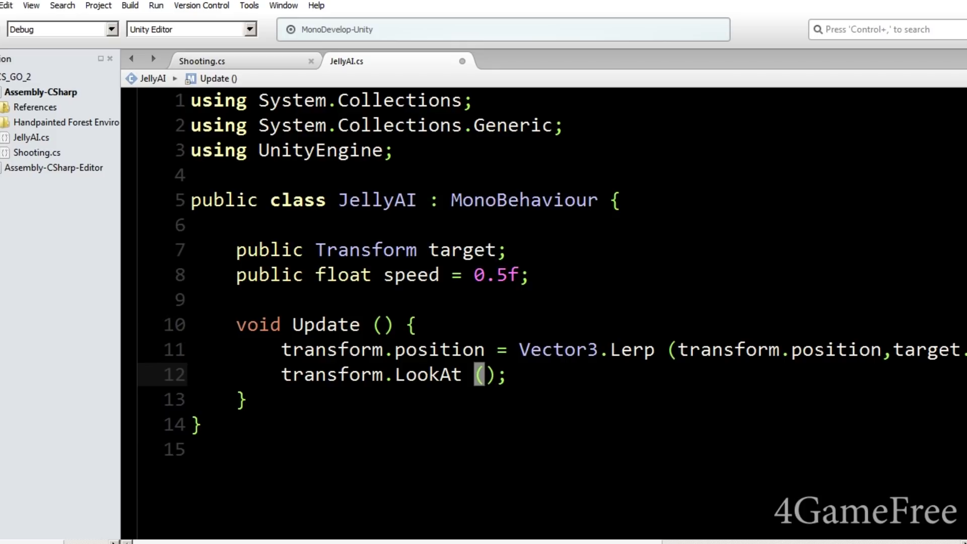
text(tar)
key(Return)
key(ctrl+s)
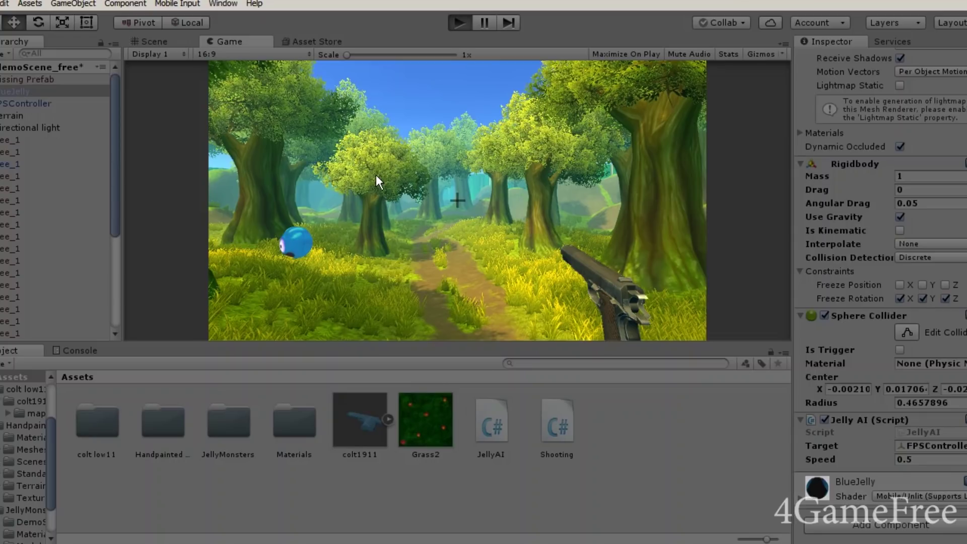
- Play the scene, walk up and shoot the BlueJelly, then stop and return to JellyAI.cs
key(ctrl+p)
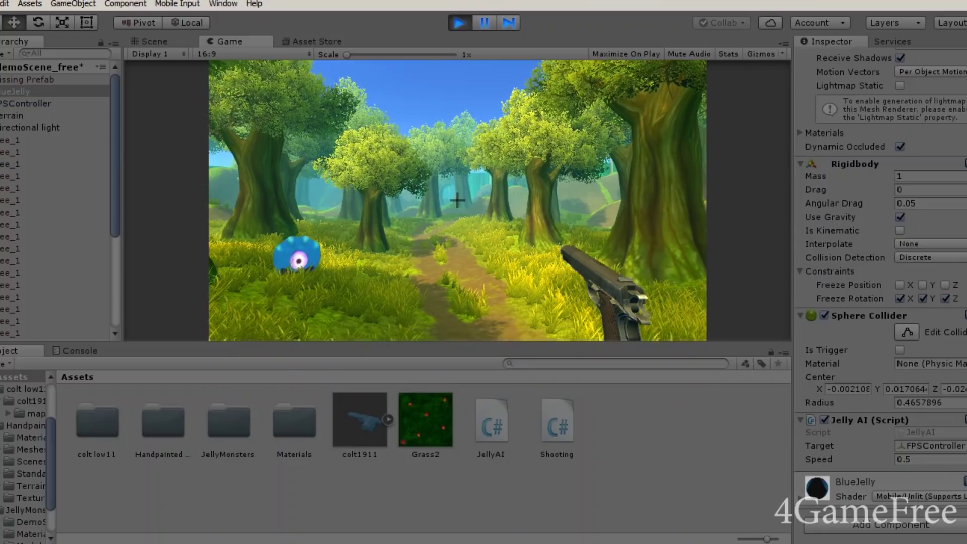
key(w)
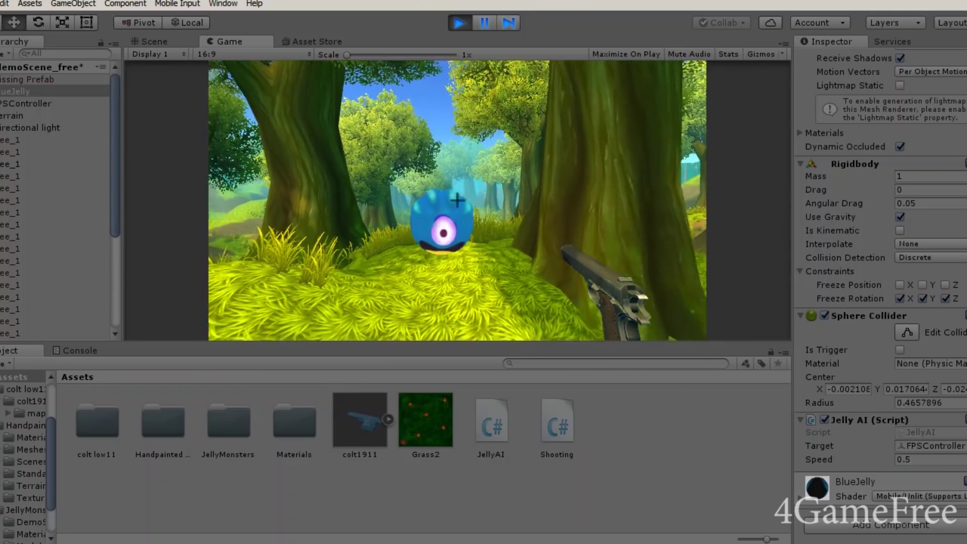
click(457, 200)
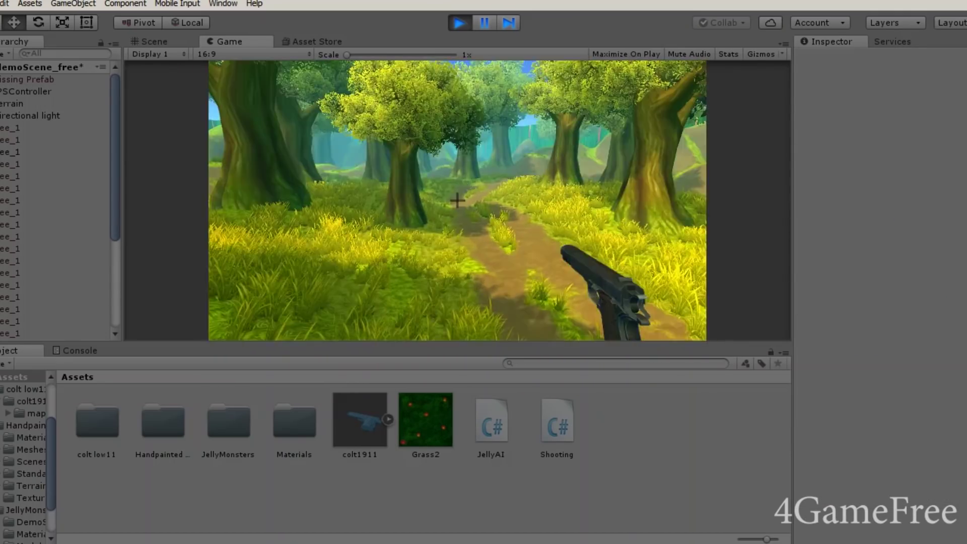
key(w)
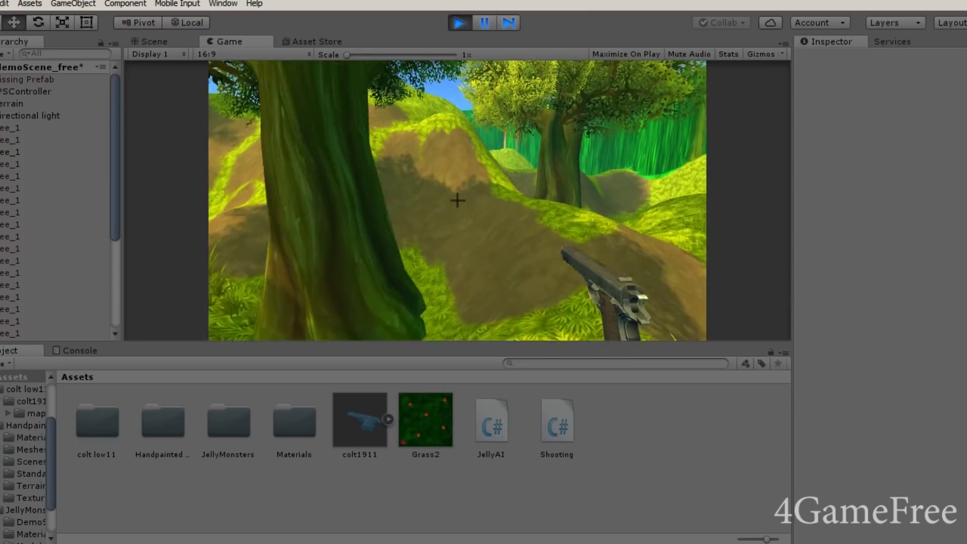
key(w)
key(ctrl+p)
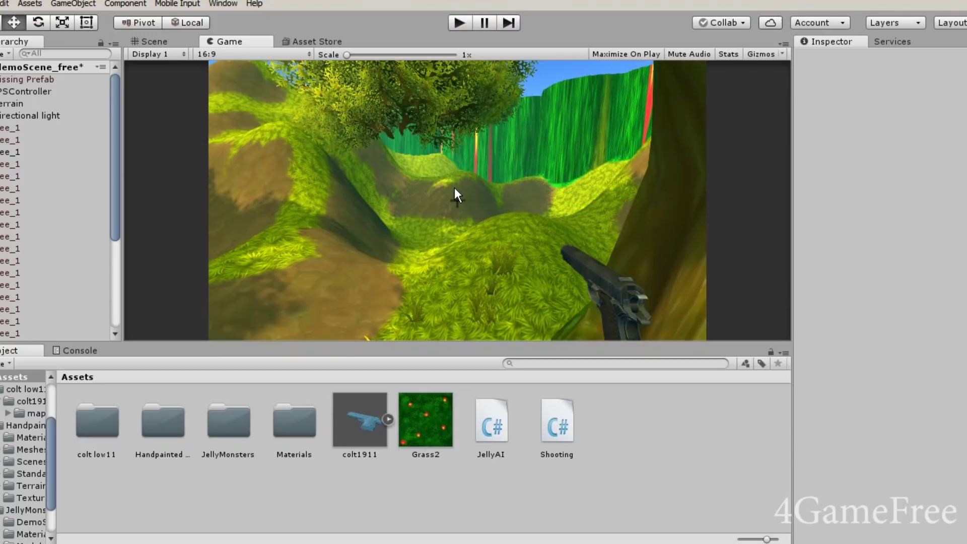
key(alt+Tab)
click(622, 391)
click(474, 328)
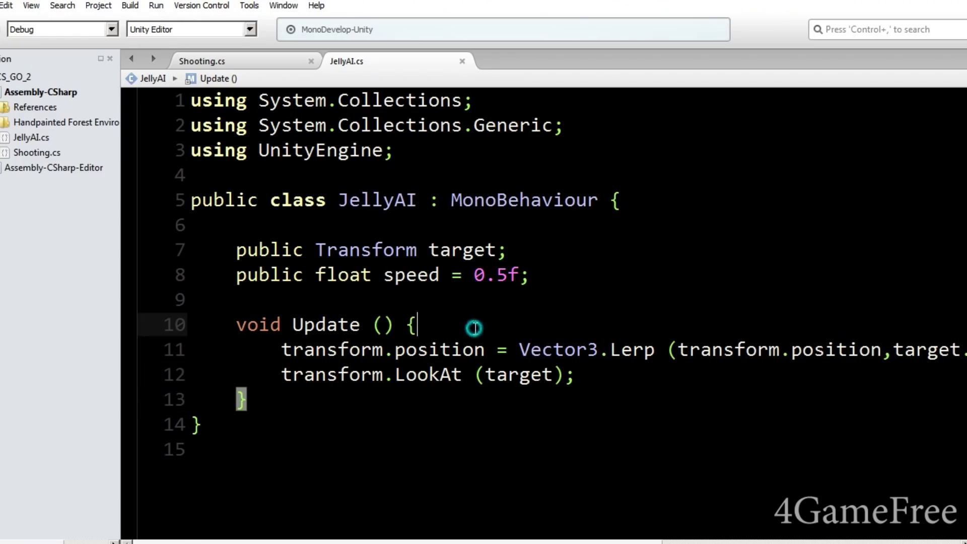
- Add an if condition transform.position.y > target.position.y + 1.5f in Update
click(582, 376)
key(Return)
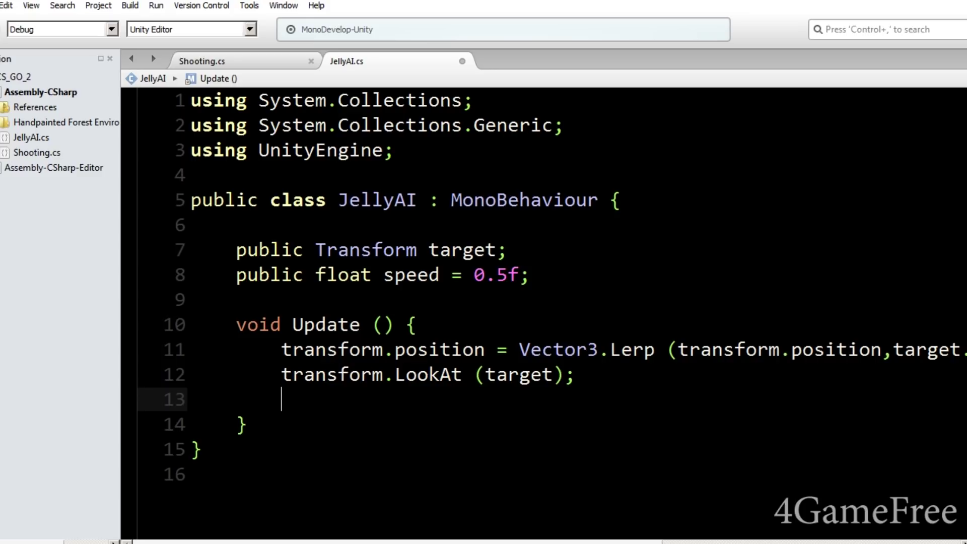
text(if()
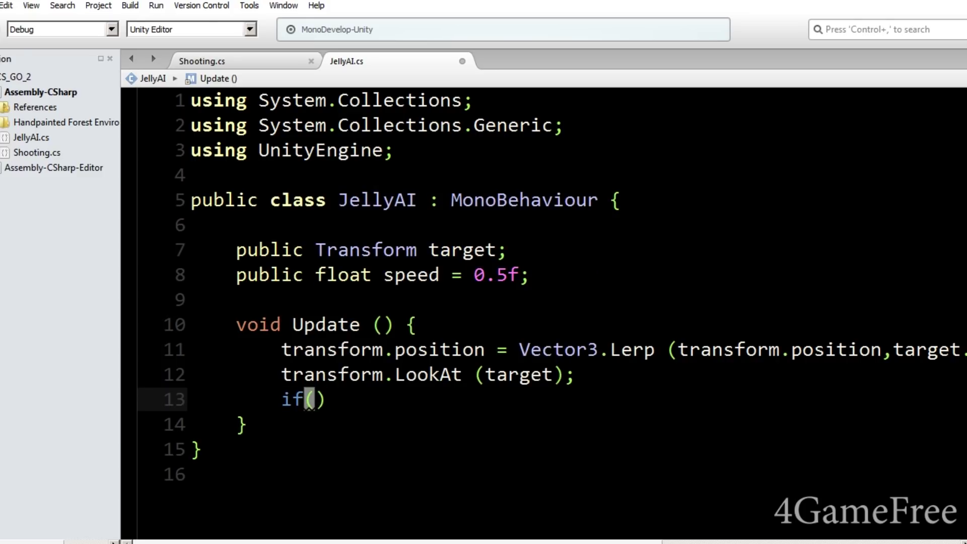
text(tra)
key(Return)
text(.)
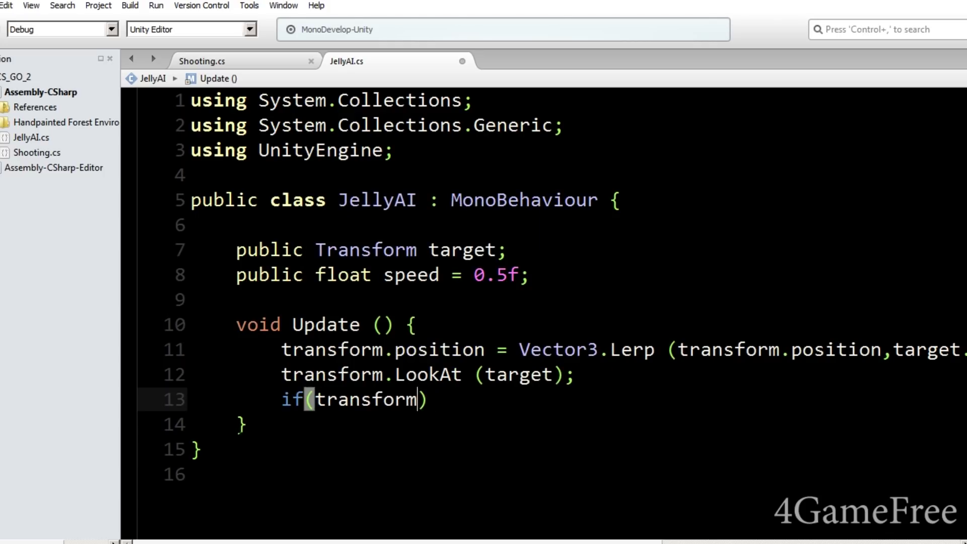
text(po)
key(Return)
text(.y>tar)
key(Return)
text(.po)
key(Return)
text(.y)
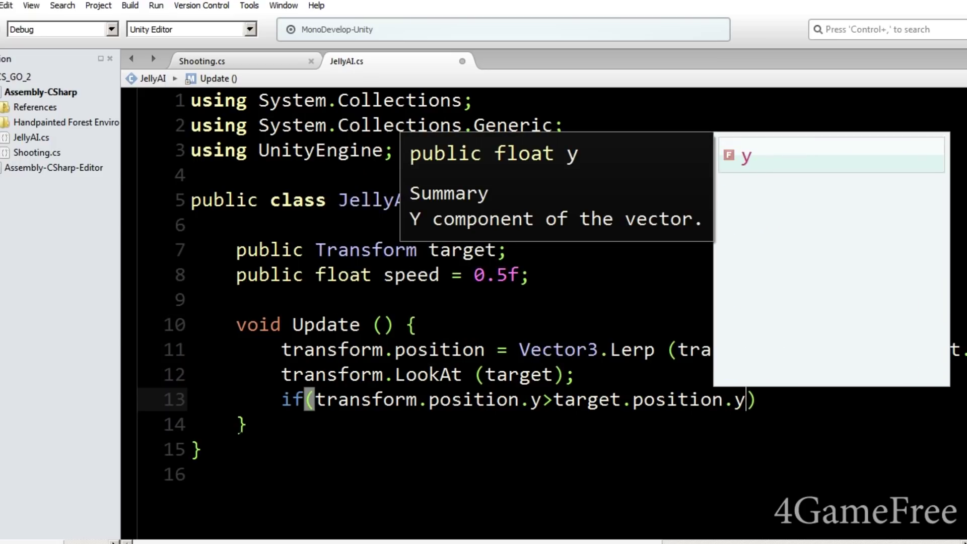
text(+)
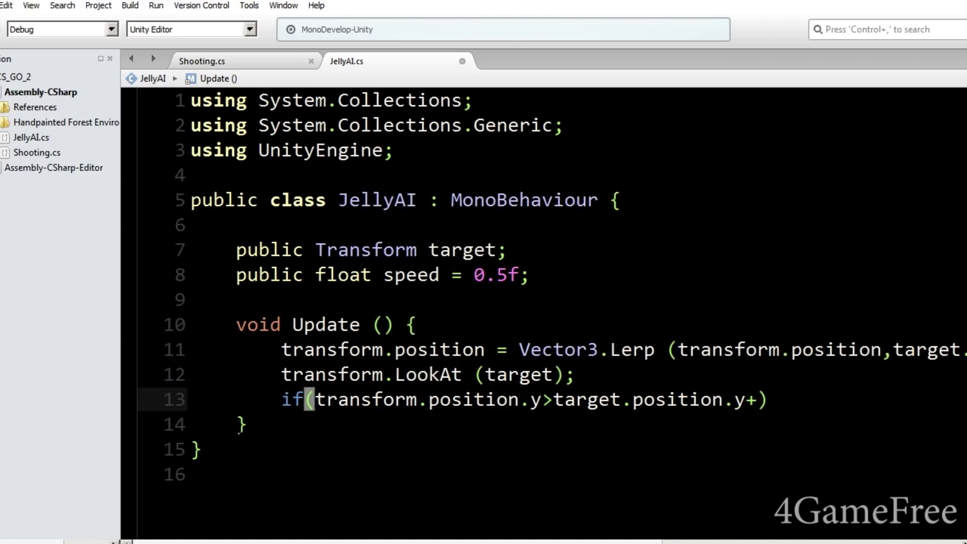
text(0.)
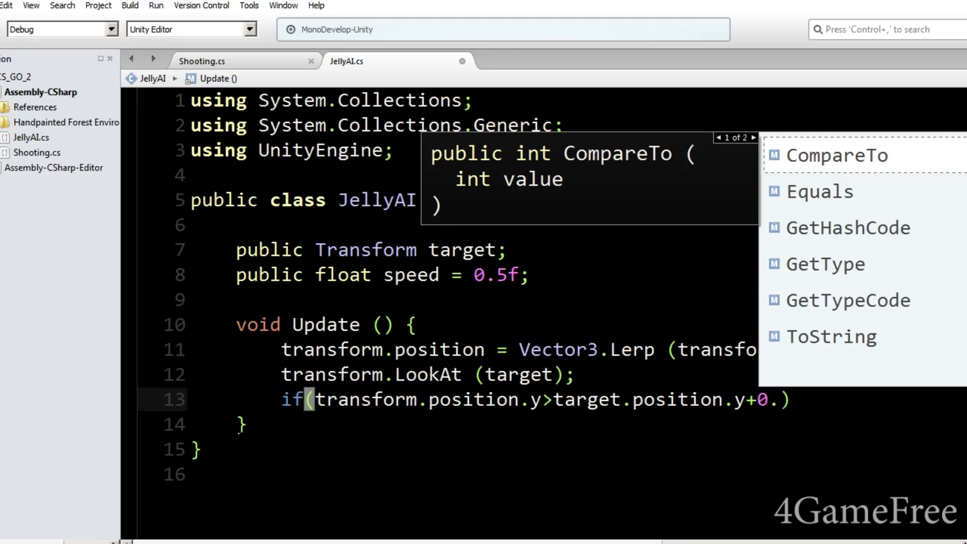
key(BackSpace)
key(BackSpace)
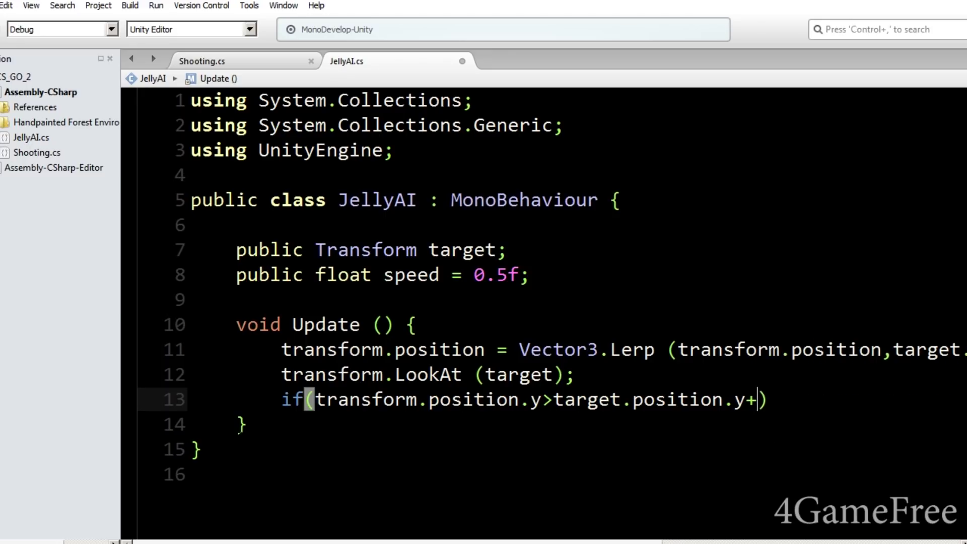
text(1.5f)
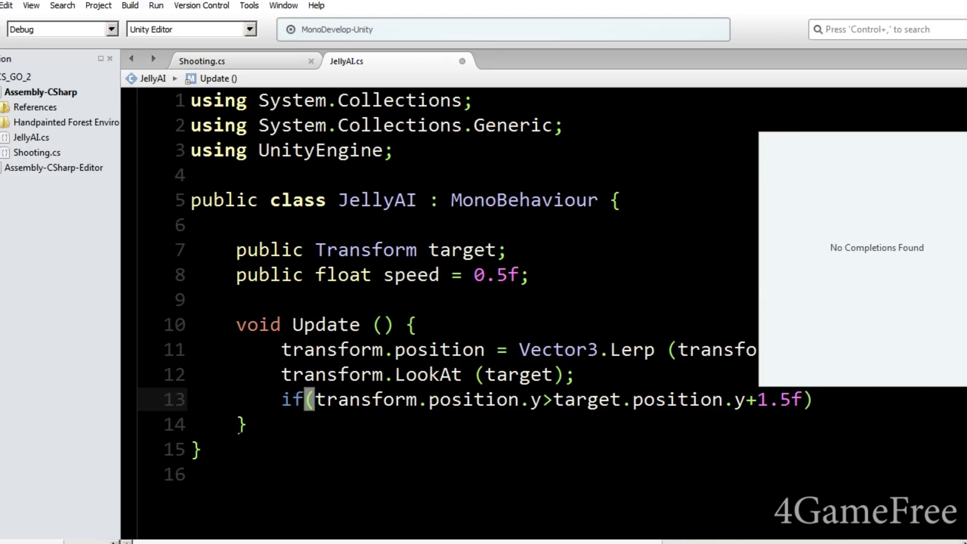
click(838, 406)
- Give the if statement a braced block that calls Jump ();
key(Return)
key(BackSpace)
text({)
key(Return)
text(})
key(Left)
key(Return)
text(Jump ();)
- Declare an empty void Jump() method below Update
key(Down)
key(Down)
key(Return)
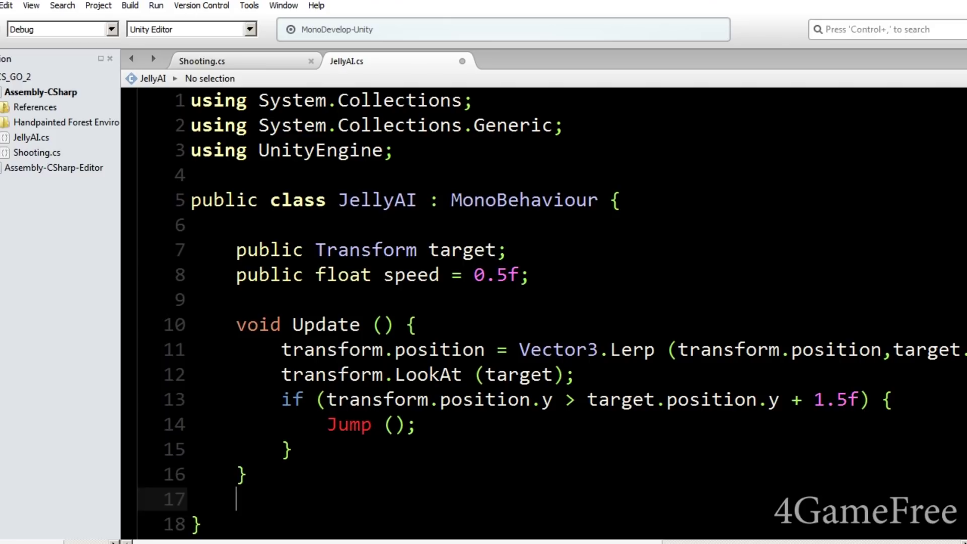
key(Return)
text(void Jump()
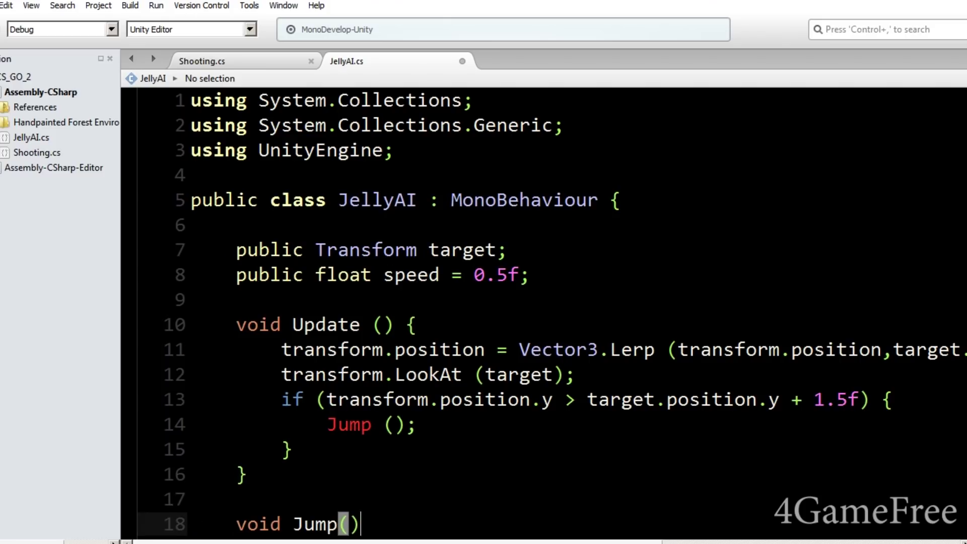
text(){)
key(Return)
text(t)
key(BackSpace)
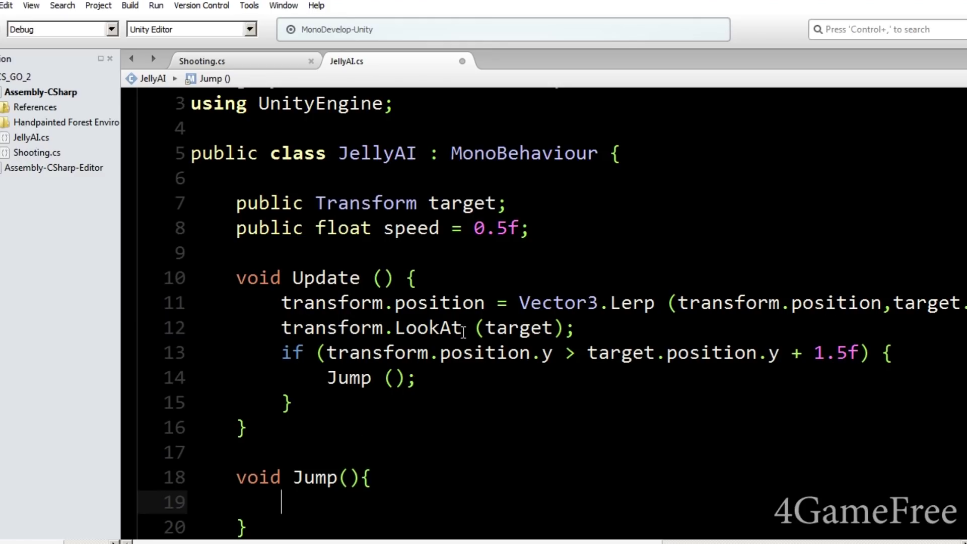
- Begin a new public Rigidbody field below the speed field
click(557, 222)
key(Return)
text(public R)
key(Up)
key(Down)
key(Down)
key(Down)
- Complete the public Rigidbody rb; field and check BlueJelly's Rigidbody in Unity
key(Down)
key(Down)
key(Down)
key(Up)
key(Up)
key(Up)
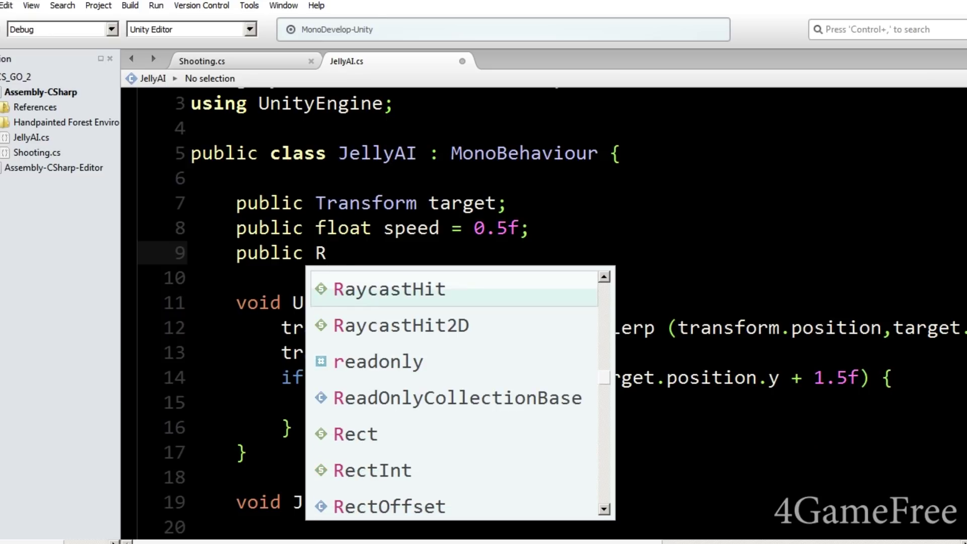
key(Up)
key(Up)
key(Up)
key(Up)
key(Up)
key(Up)
key(Down)
key(Down)
key(Down)
key(Down)
key(Down)
key(Down)
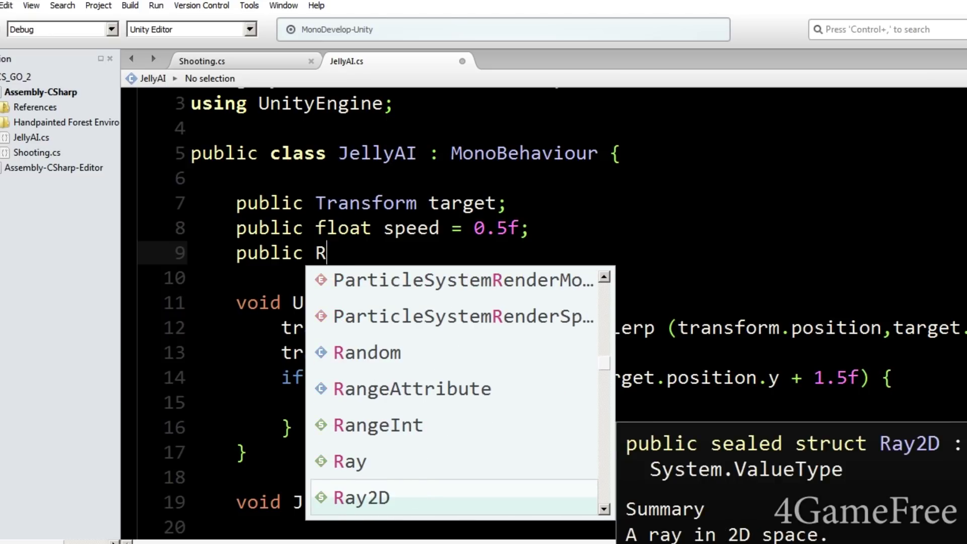
text(i)
key(Return)
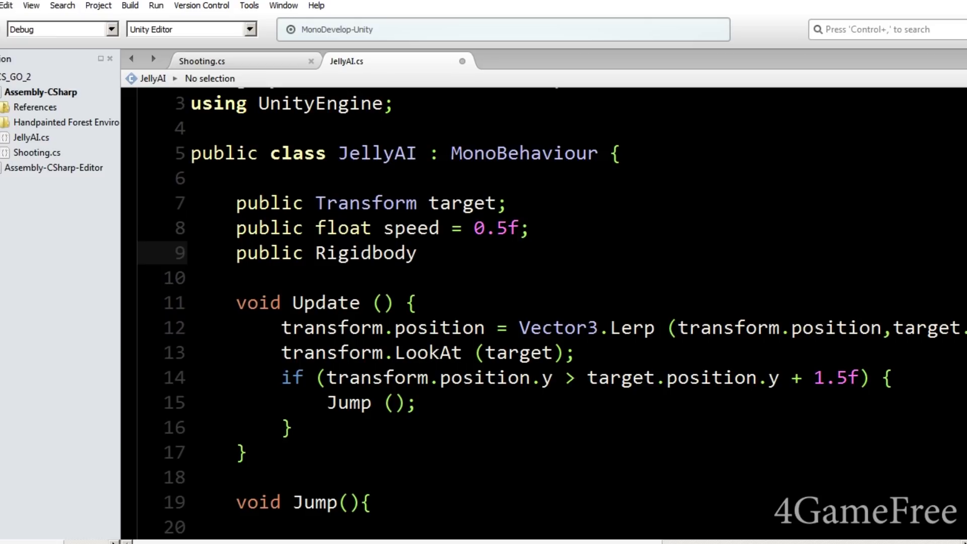
text( rb;)
key(alt+Tab)
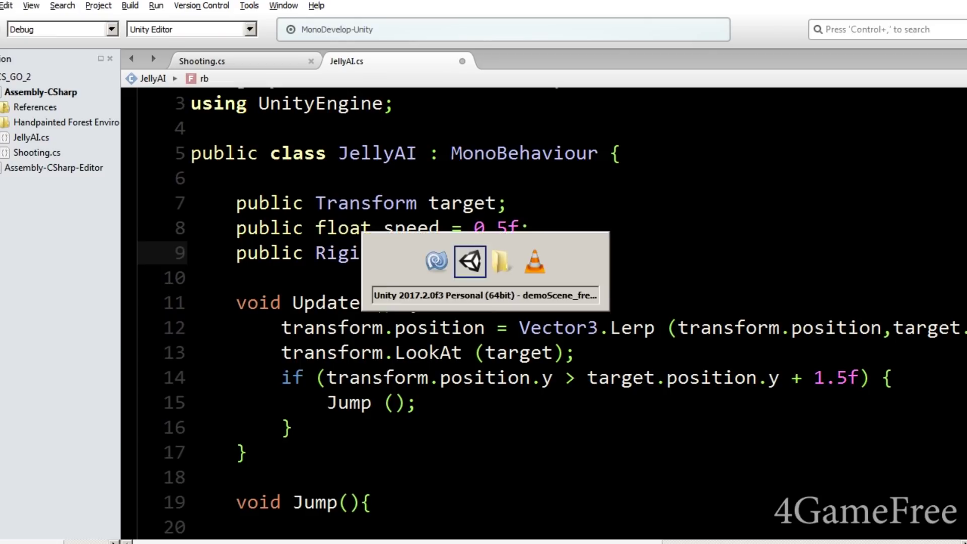
click(31, 91)
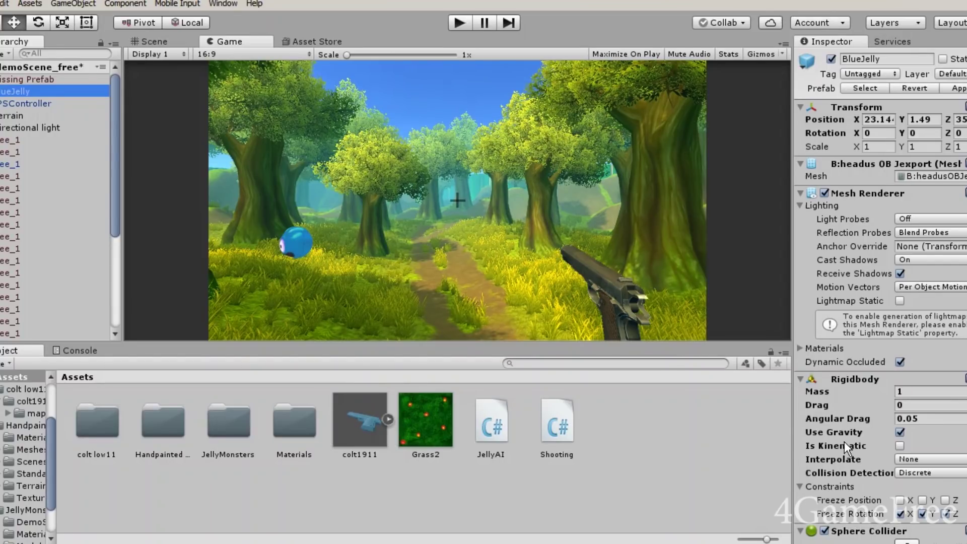
key(alt+Tab)
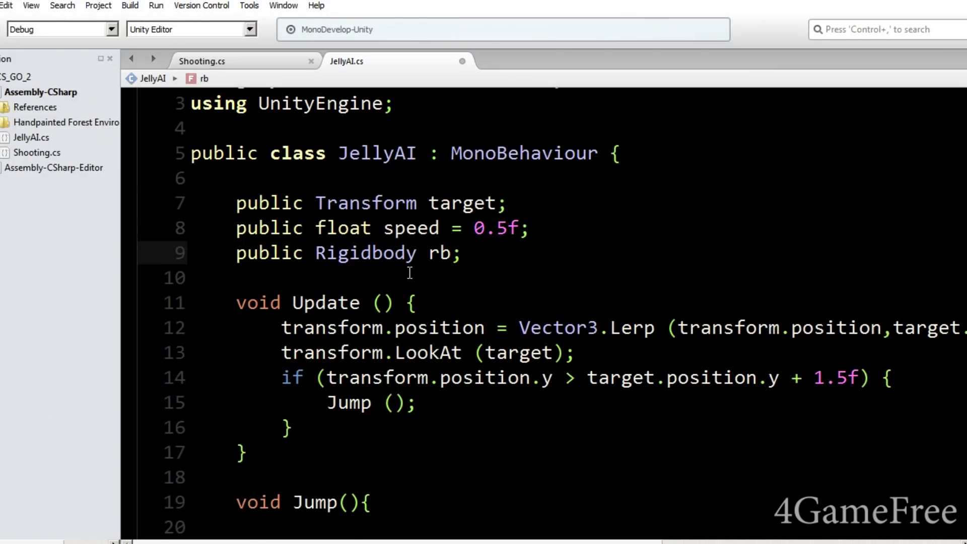
- Add a Start method assigning rb = GetComponent<Rigidbody> ();
key(Return)
key(Return)
text(void Sta)
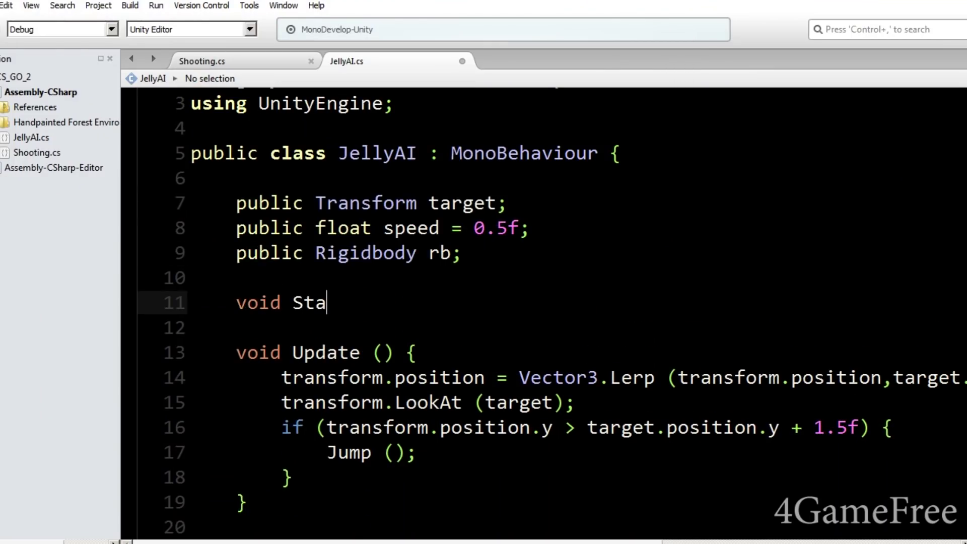
text(rt(){)
key(Return)
text(rb = GetCom)
key(Return)
text(R>)
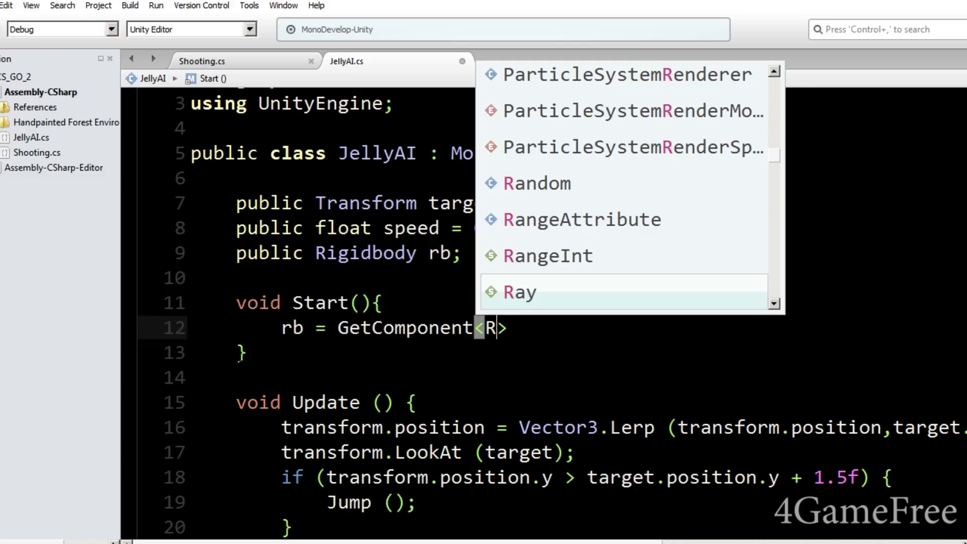
text(i)
key(Return)
key(Right)
text(())
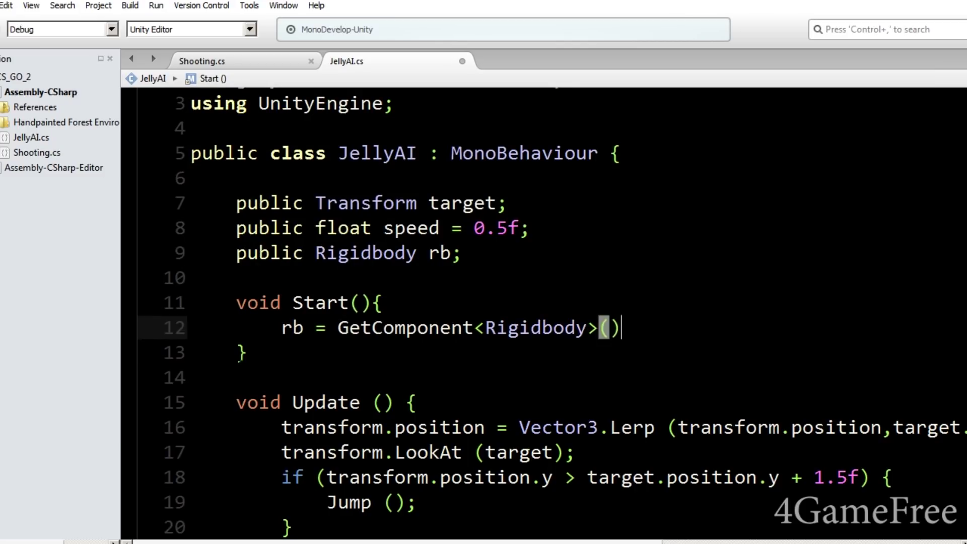
text(;)
- Call rb.AddForce (); inside the Jump method
key(Down)
key(Down)
key(Down)
key(Down)
key(Up)
key(Up)
key(Up)
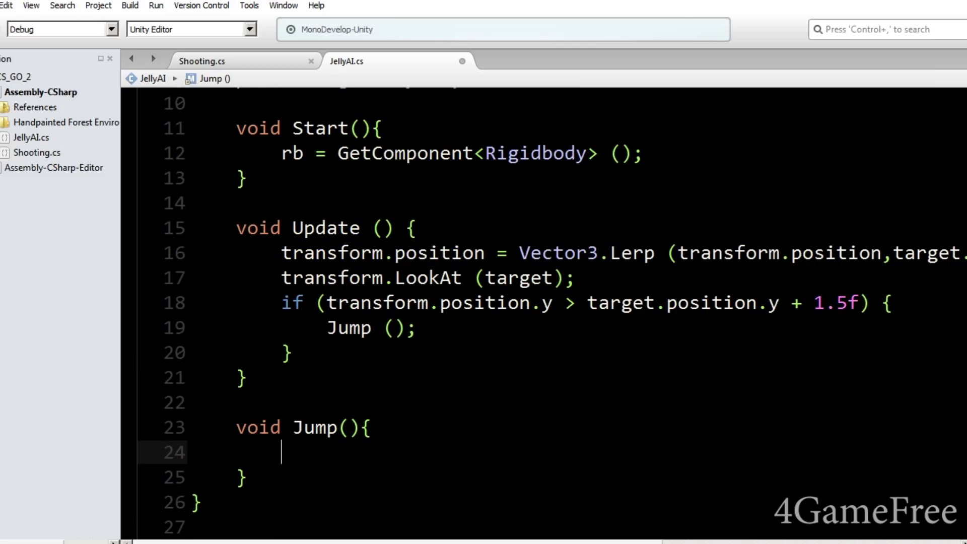
text(rb.A)
key(Return)
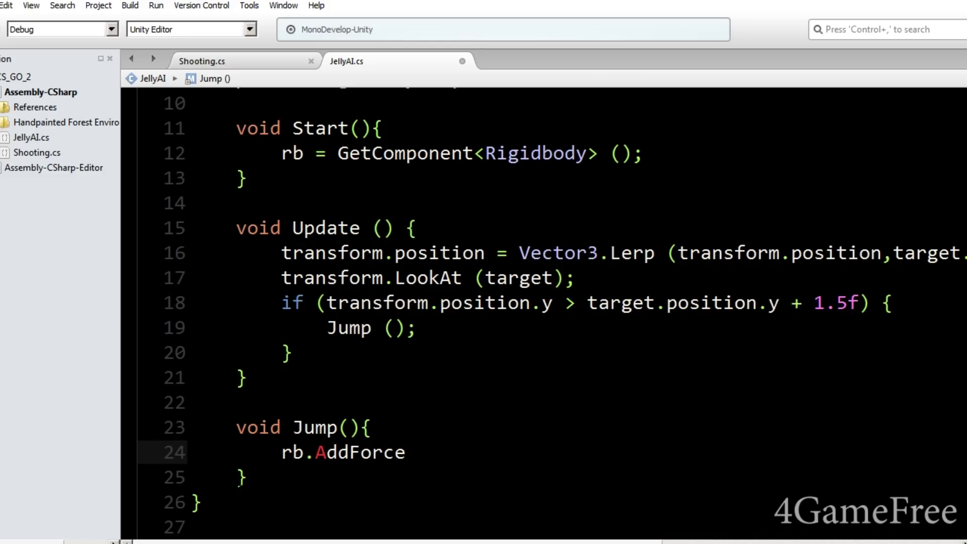
text(()
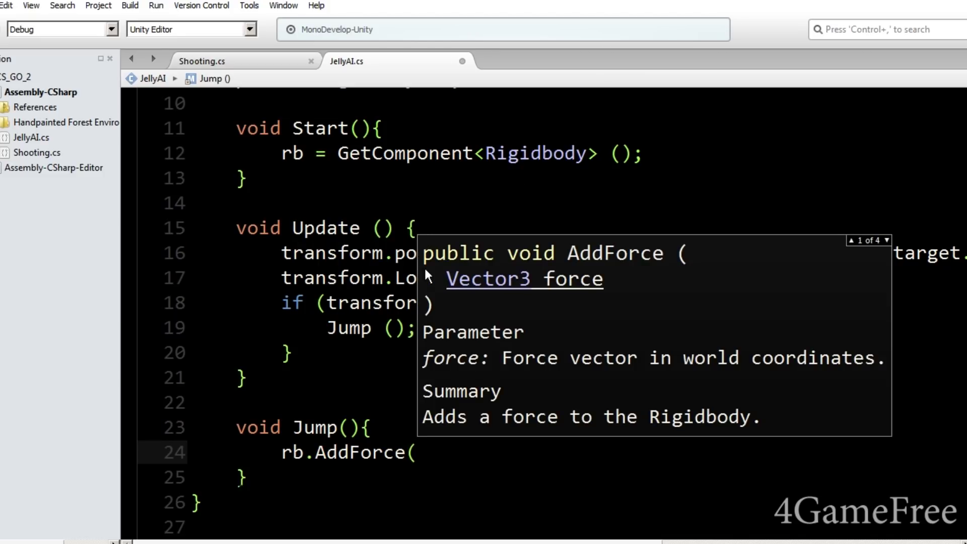
text();)
key(Up)
key(Up)
key(Up)
key(Up)
key(Up)
key(Up)
key(Up)
key(Up)
key(Up)
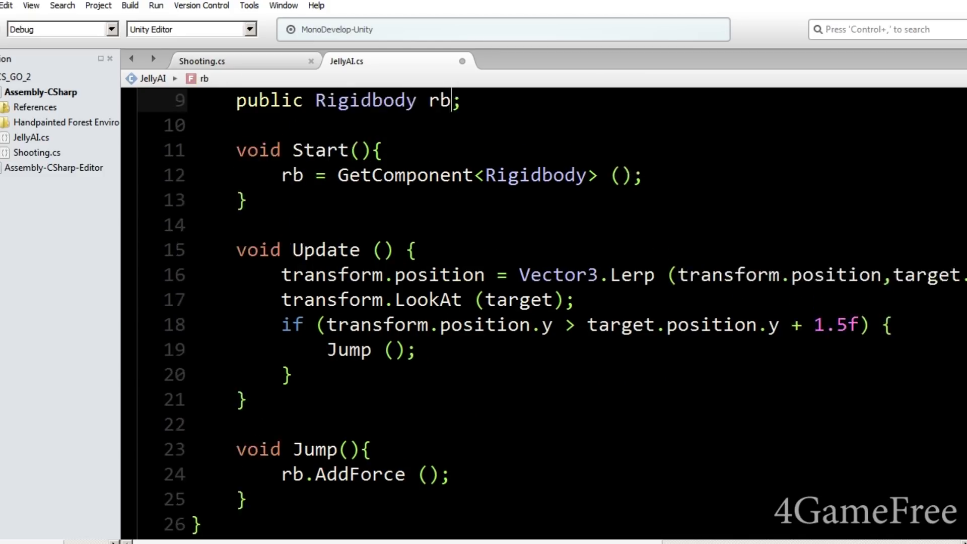
key(Up)
key(Up)
key(Down)
key(Down)
key(Down)
- Add public float jumpforce = 6f and private Vector3 jmp fields
text(public)
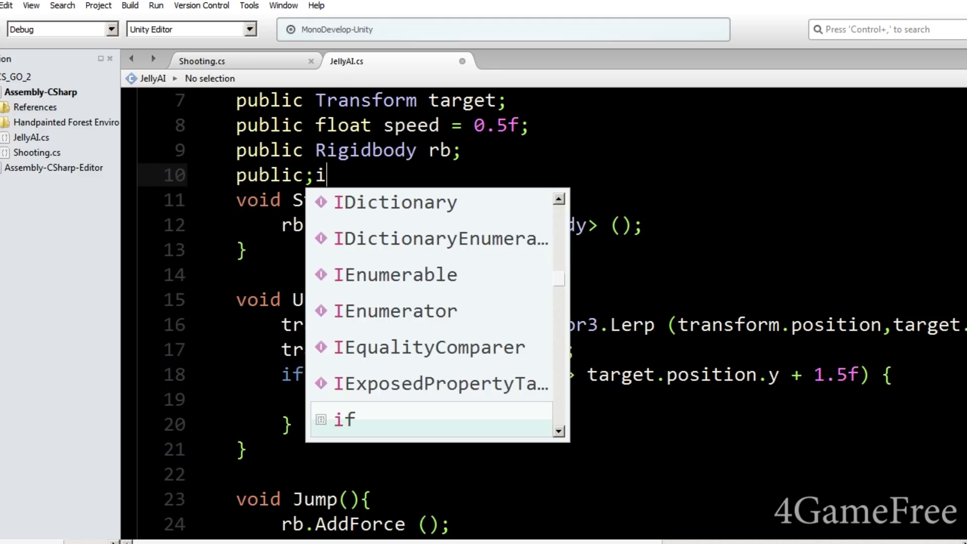
key(Escape)
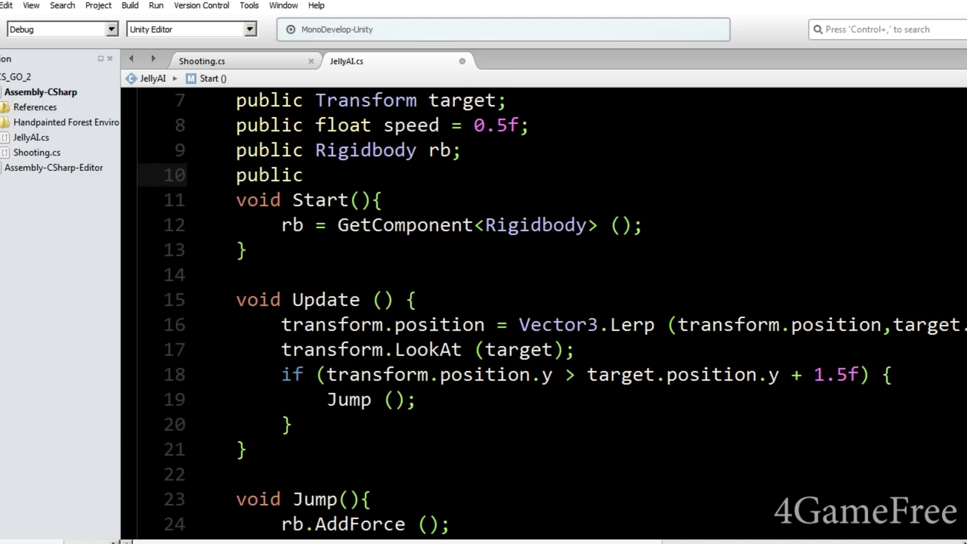
text(float jumpforce = 6f;)
click(636, 216)
key(Return)
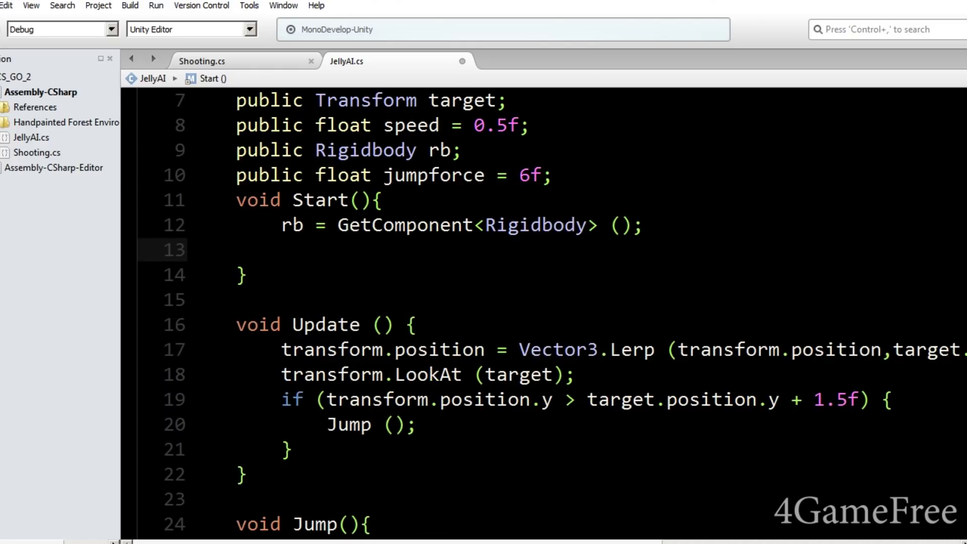
click(604, 176)
key(Return)
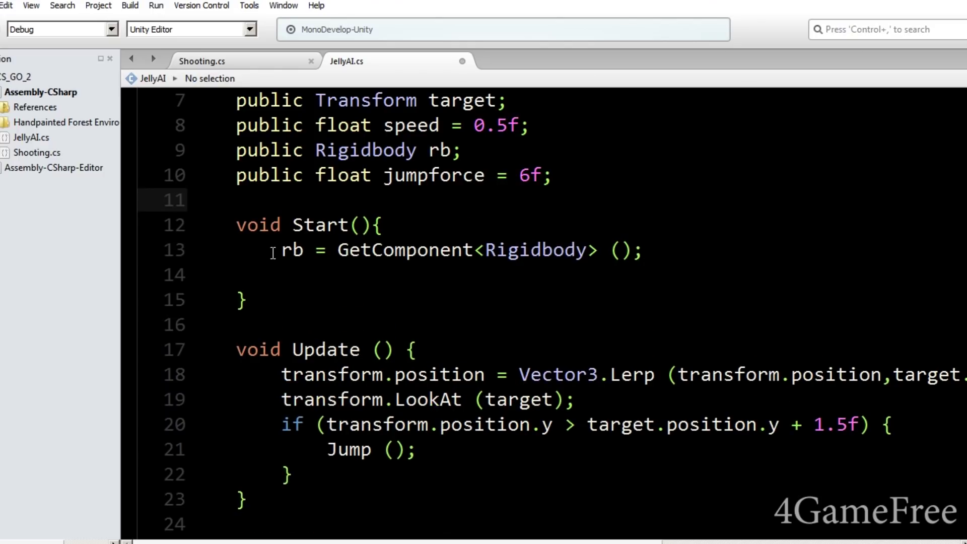
click(417, 274)
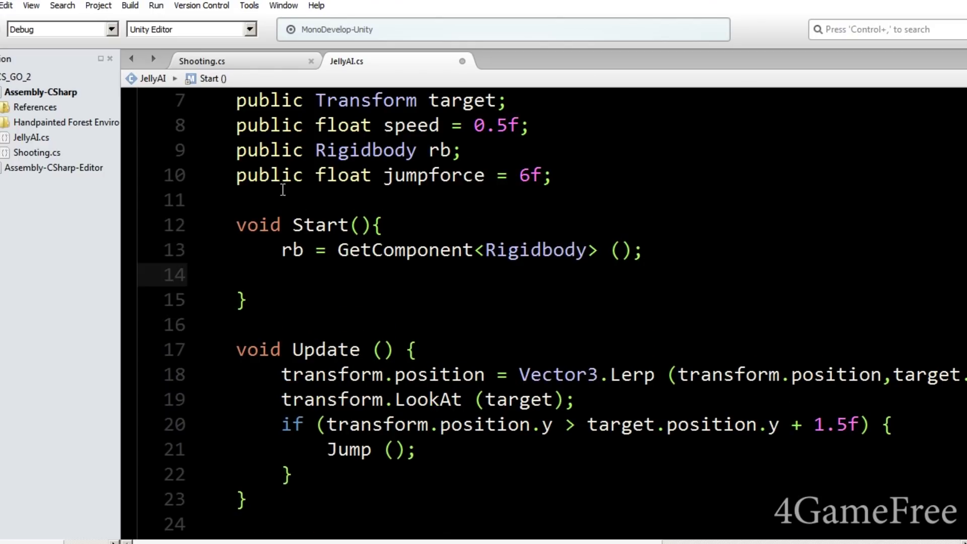
click(247, 200)
text(private Vector3 jmp)
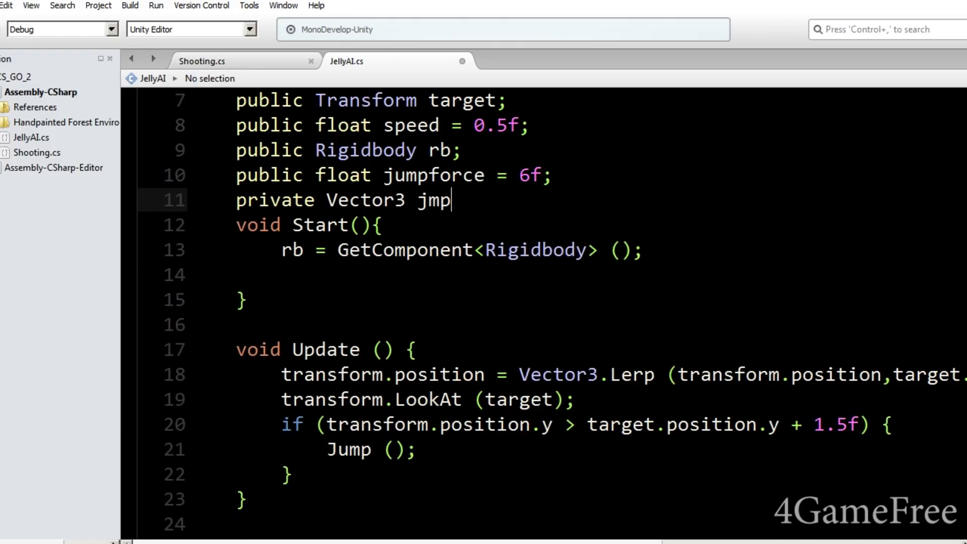
text(;)
key(Return)
- Set jmp = transform.up * jumpforce; inside Start
click(270, 302)
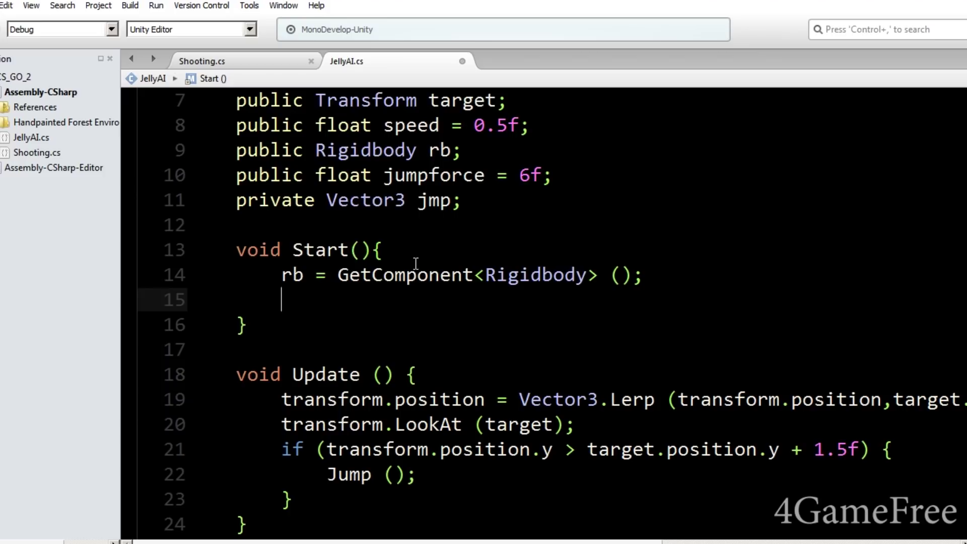
text(jmp  = new)
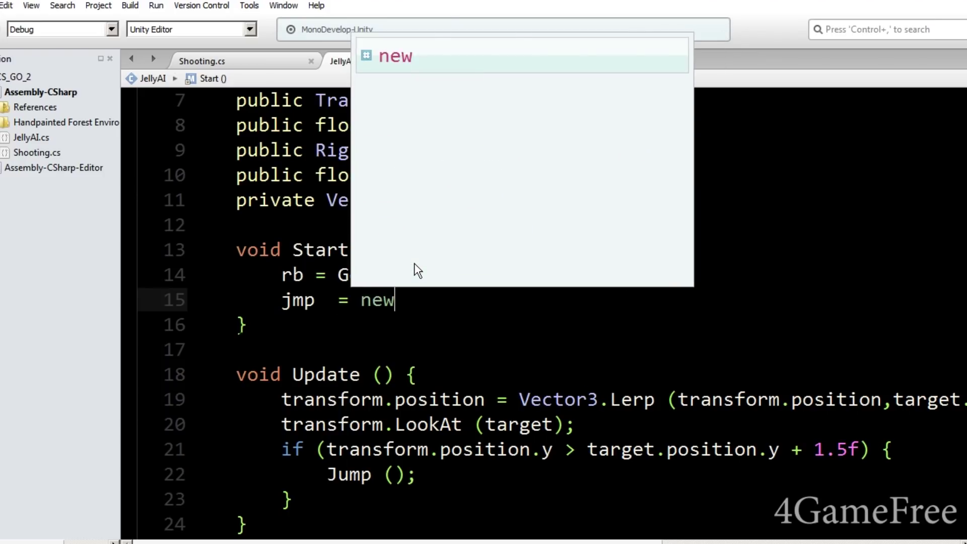
text( Vector3()/)
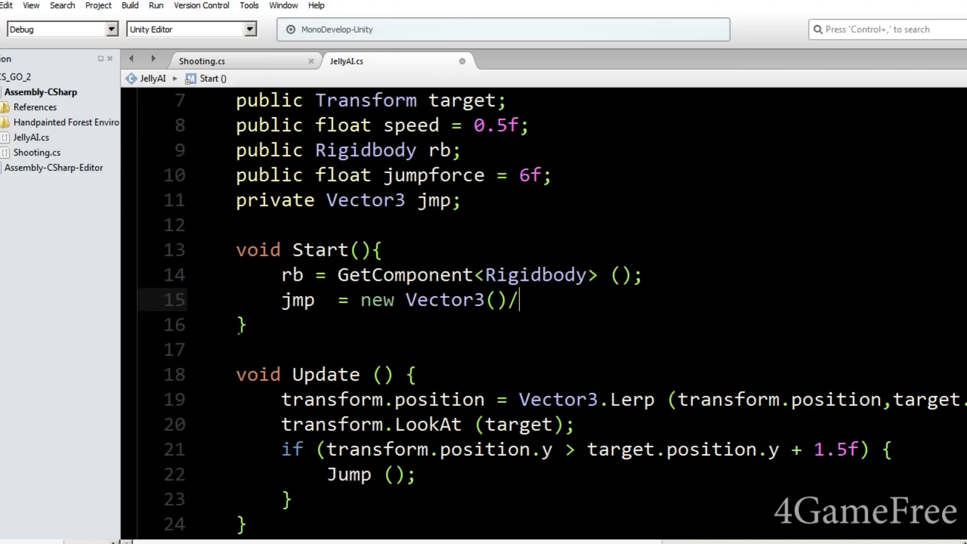
key(BackSpace)
key(BackSpace)
key(BackSpace)
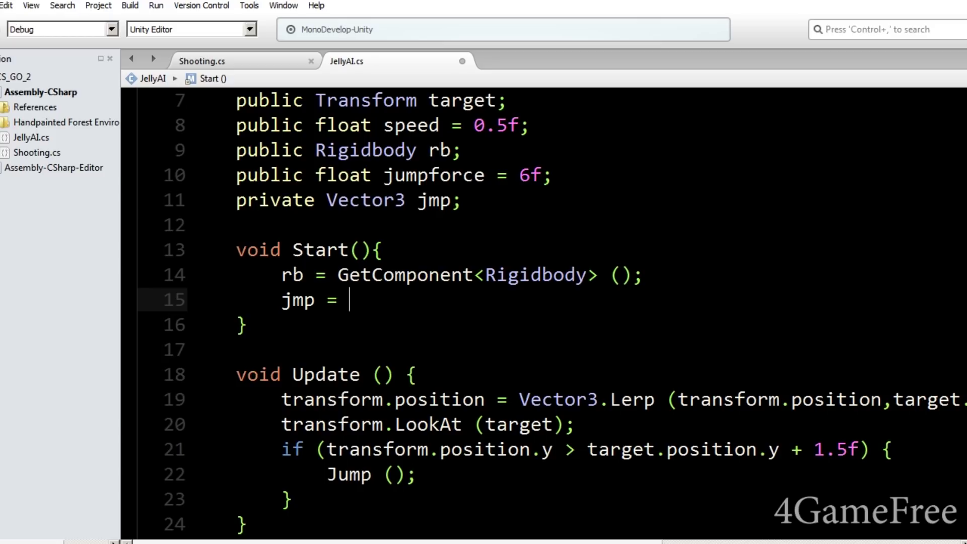
text(transform.up )
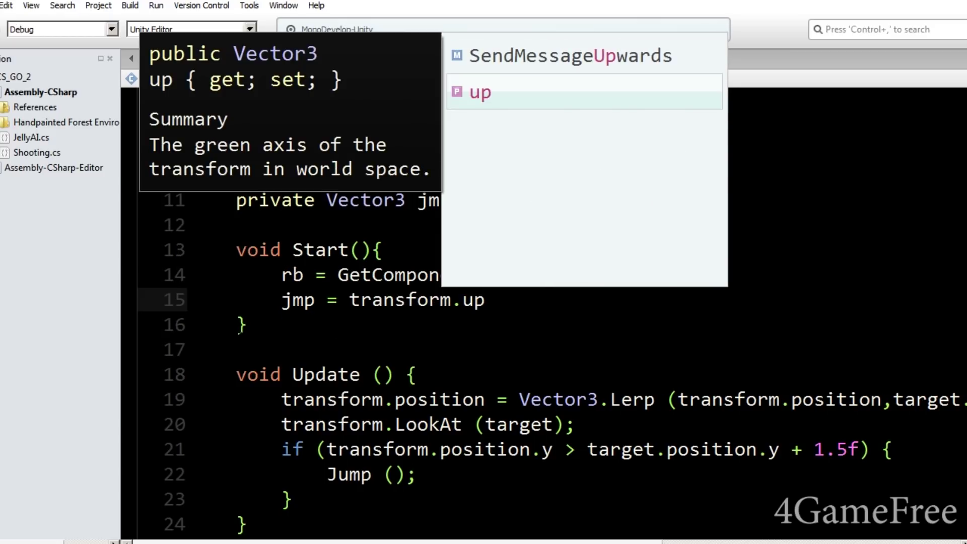
text(* jumpforce;)
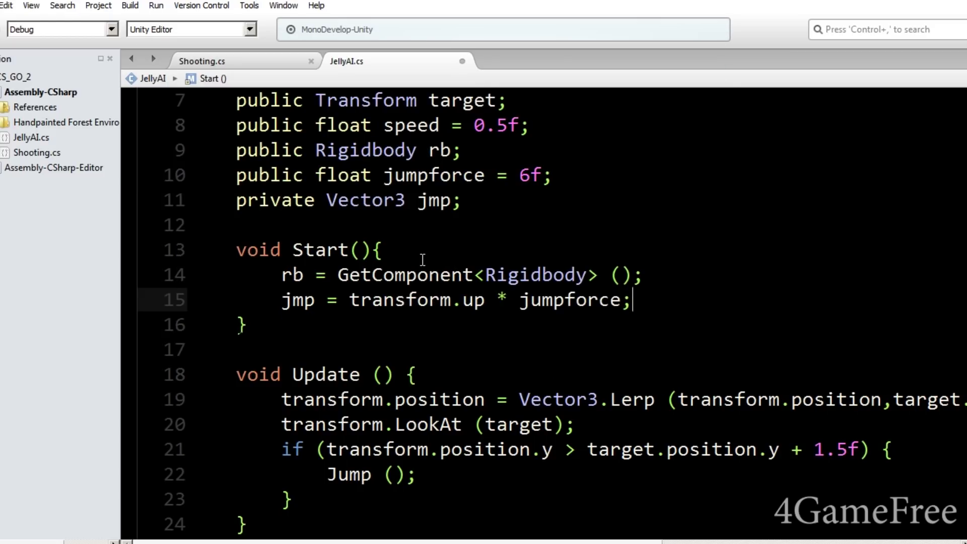
- Pass jmp as the argument to rb.AddForce in Jump
scroll(415, 380, down, 3)
click(427, 351)
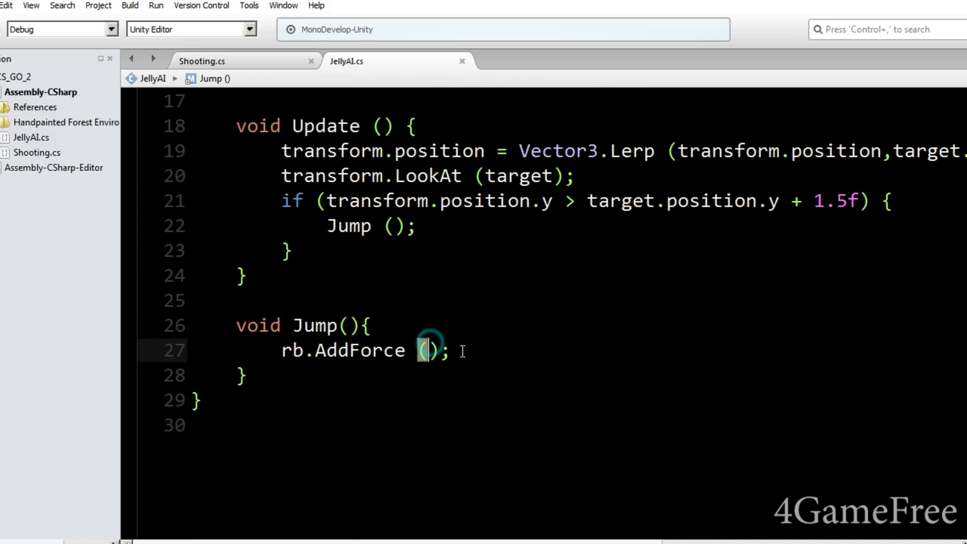
text(ju)
key(BackSpace)
- Run the forest scene and walk the player past the trees toward the hillside to watch the jelly
text(mp)
key(alt+Tab)
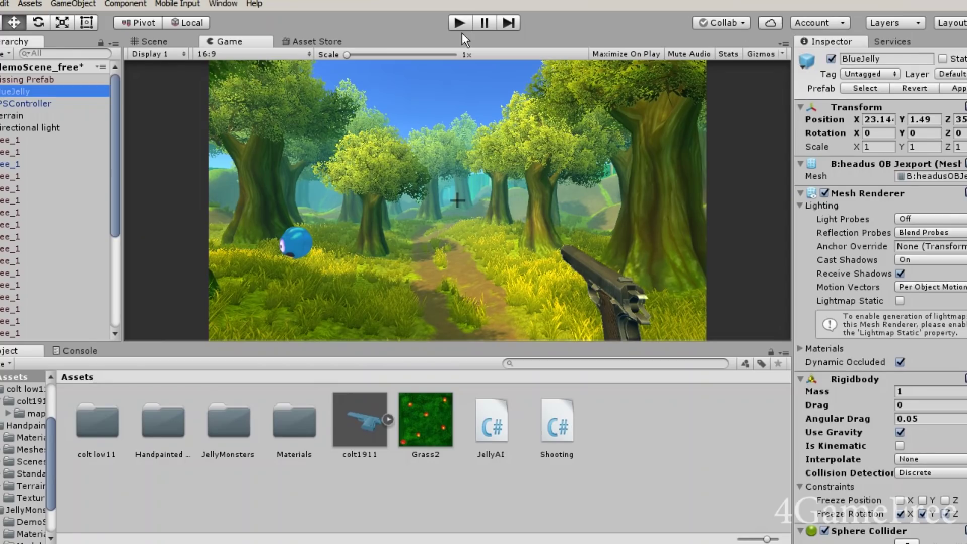
click(460, 22)
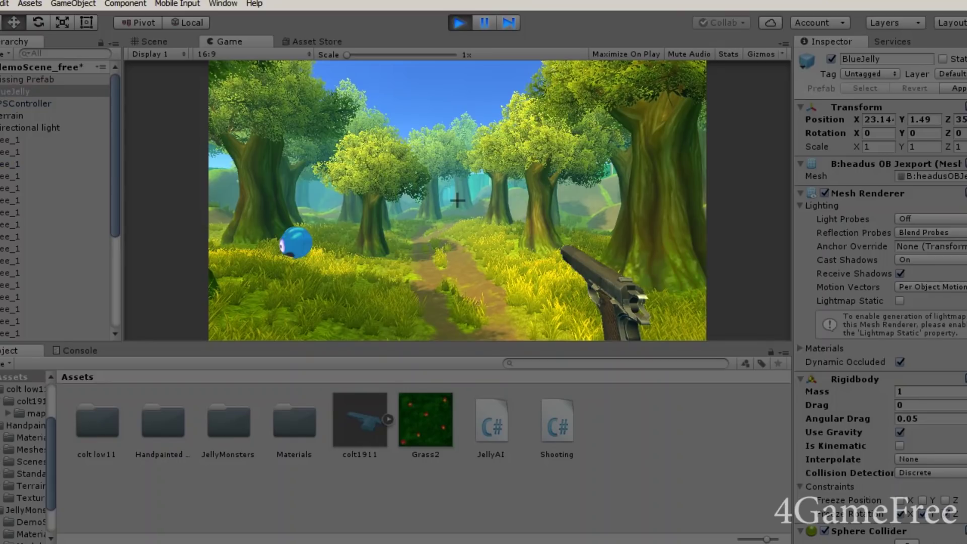
key(w)
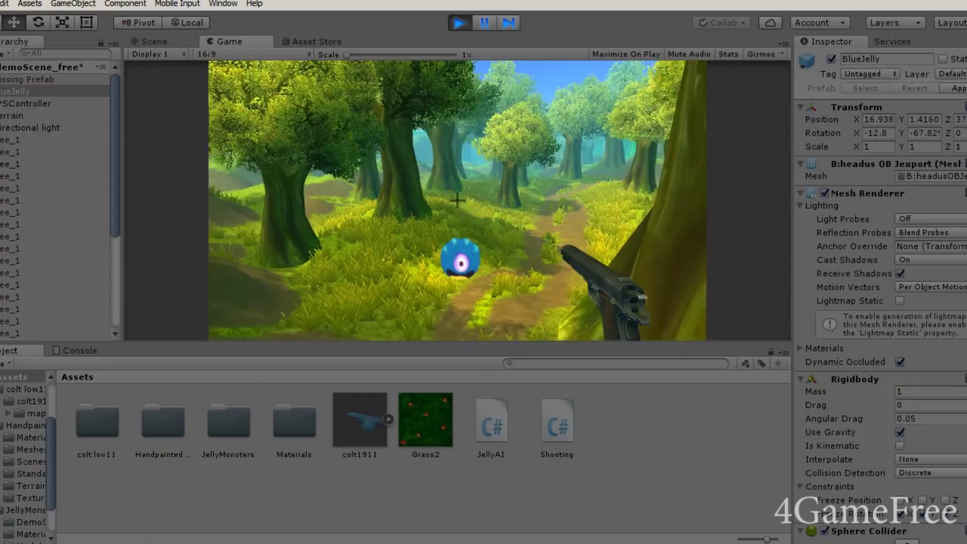
key(w)
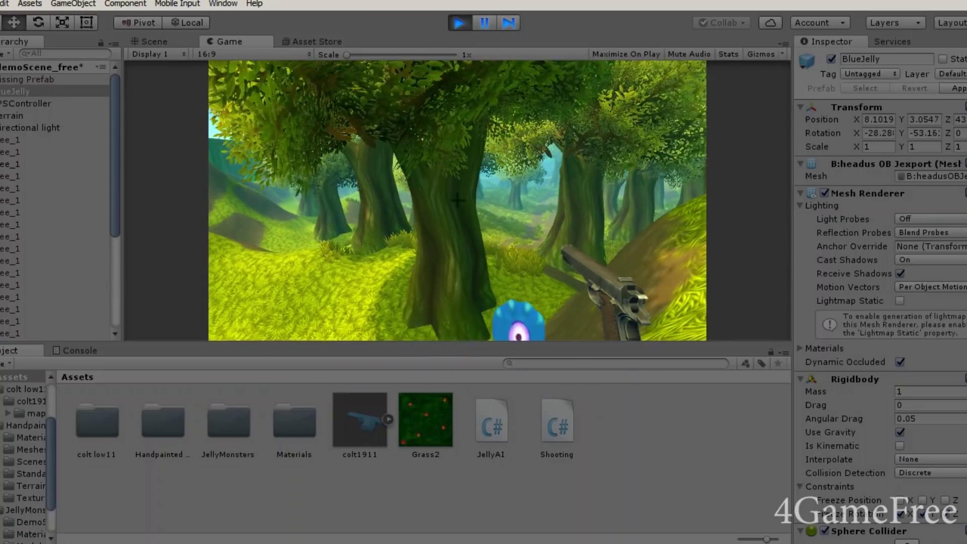
key(w)
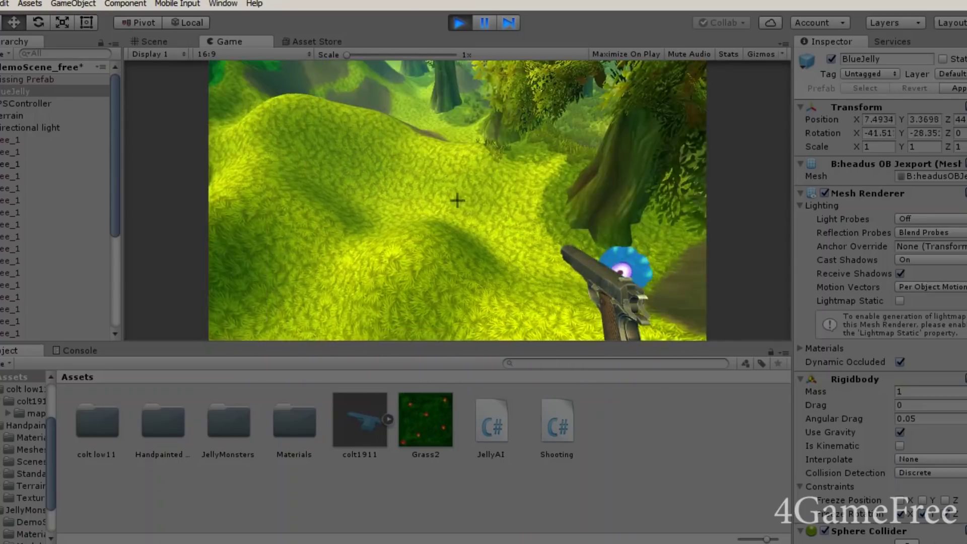
key(w)
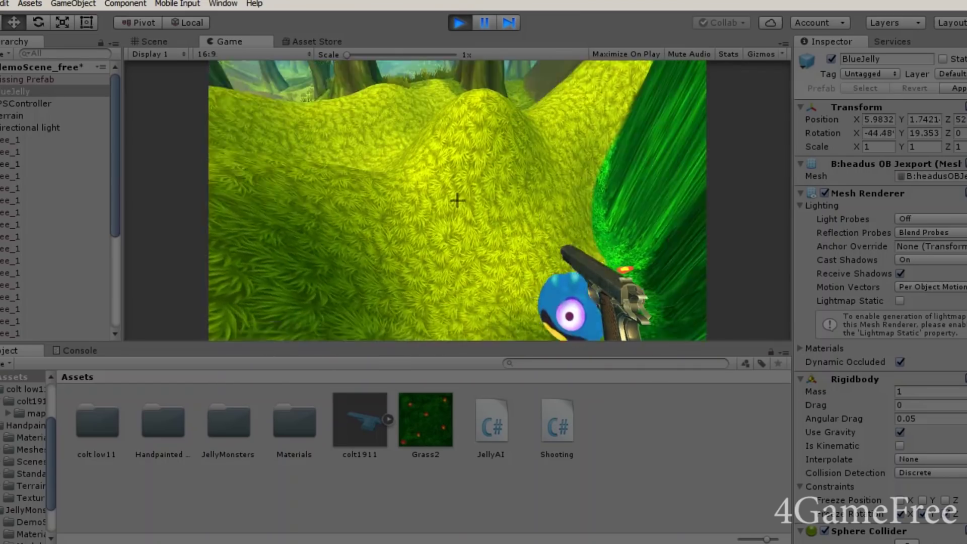
key(s)
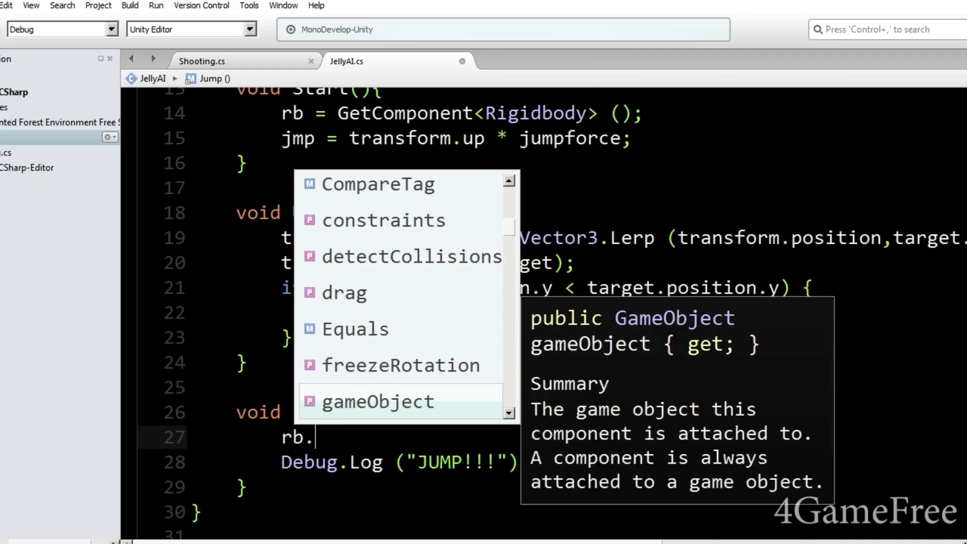
- Complete the Jump line as rb.AddForce(jmp, ForceMode.…) using autocomplete
text(Add)
key(Down)
key(Down)
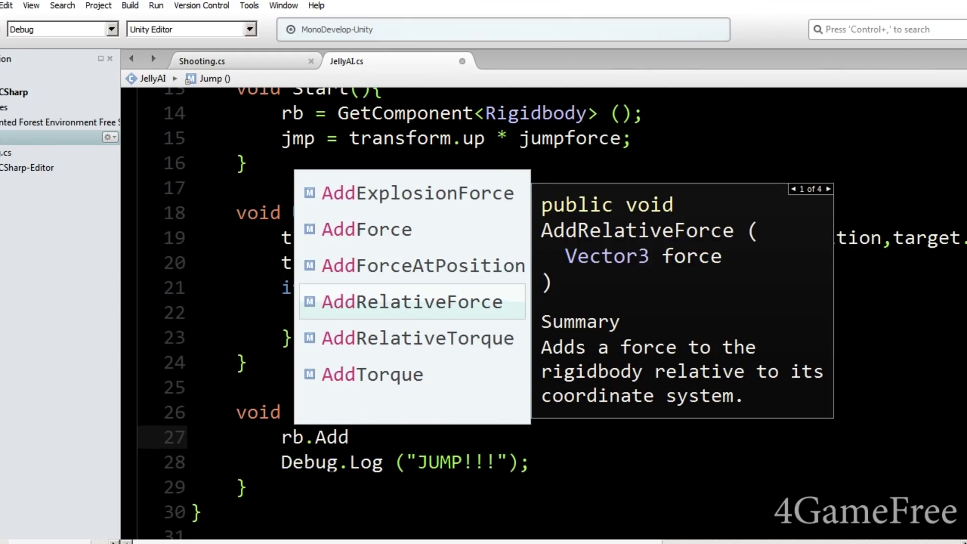
key(Up)
key(Up)
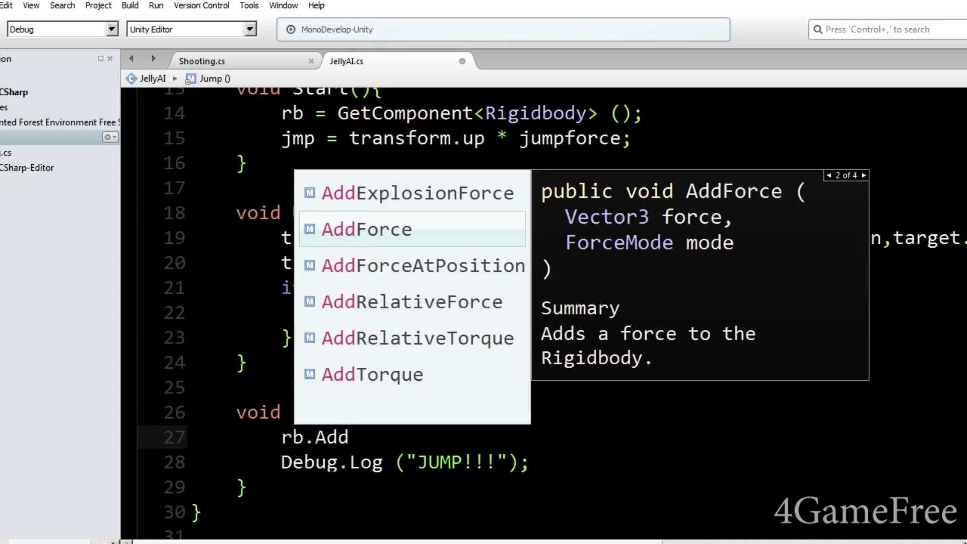
key(Return)
text(()
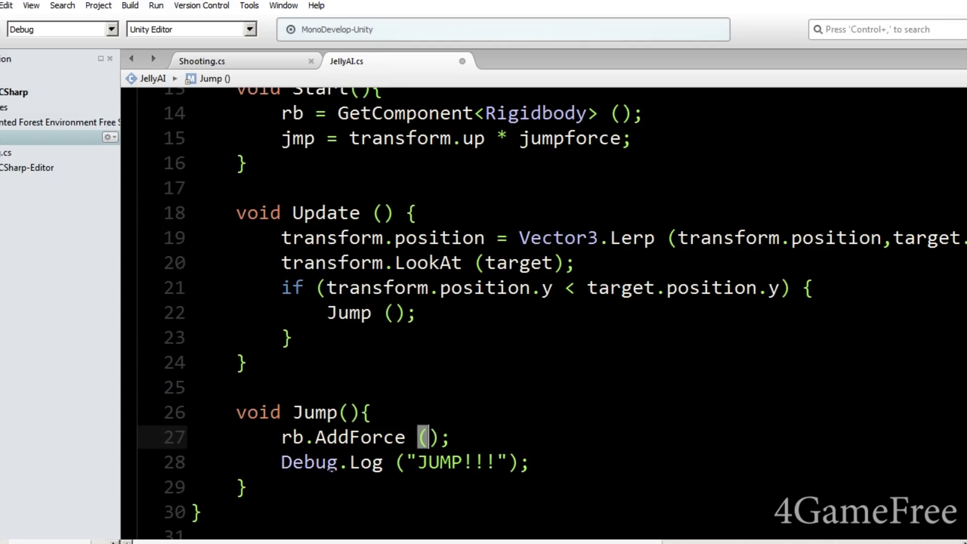
text(fr)
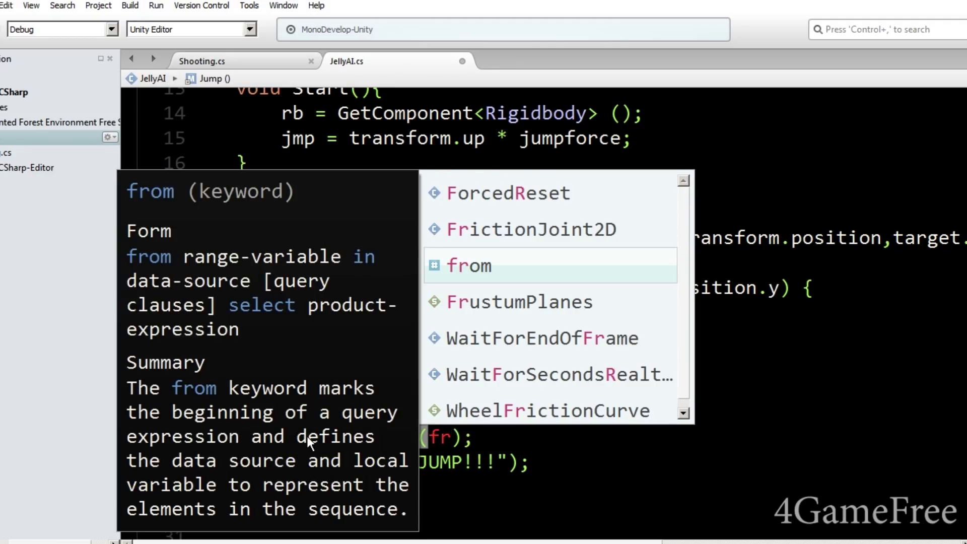
key(BackSpace)
key(BackSpace)
text(j)
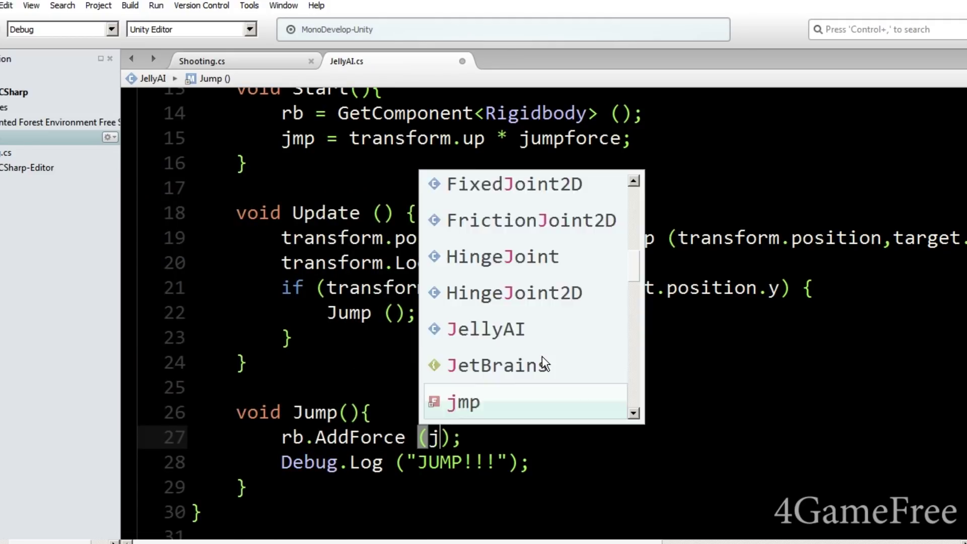
text(mp, f)
key(Down)
key(Down)
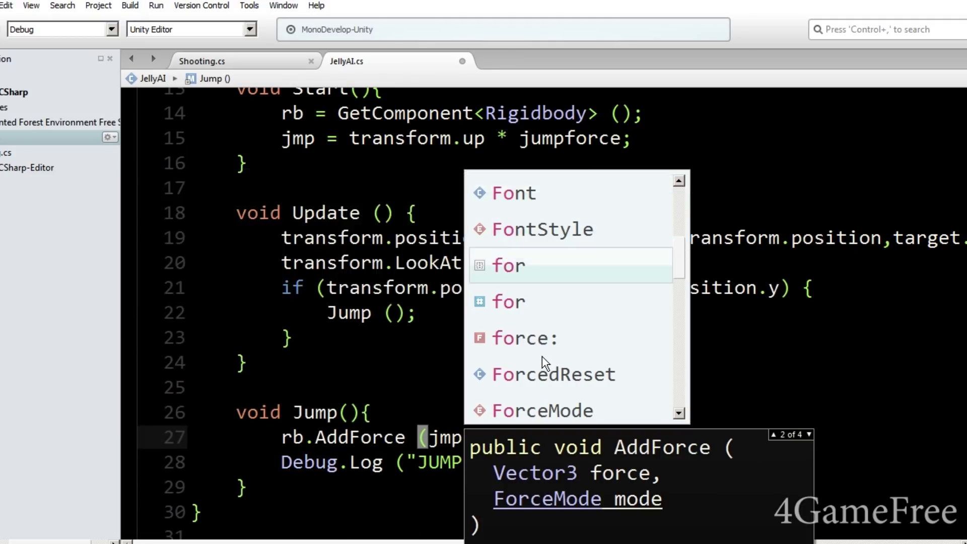
key(Down)
key(Down)
key(Down)
text(.)
key(Escape)
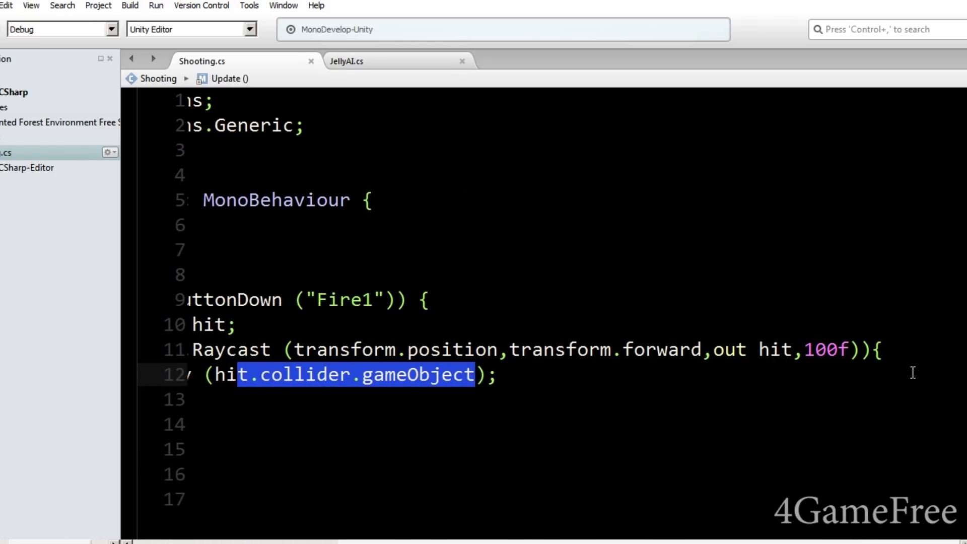
- Add && (hit.collider.gameObject != gameObject) to the raycast if condition in Shooting.cs
click(866, 349)
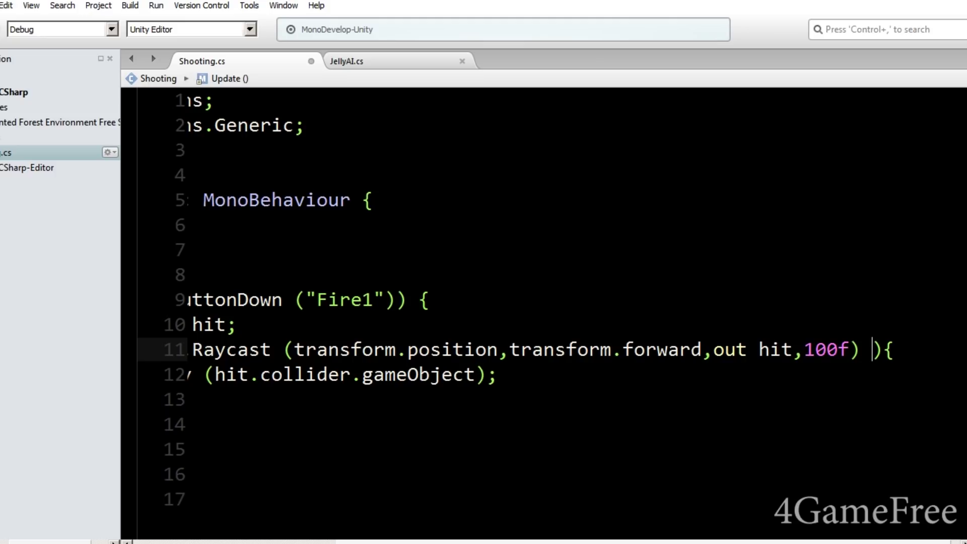
text(&& ())
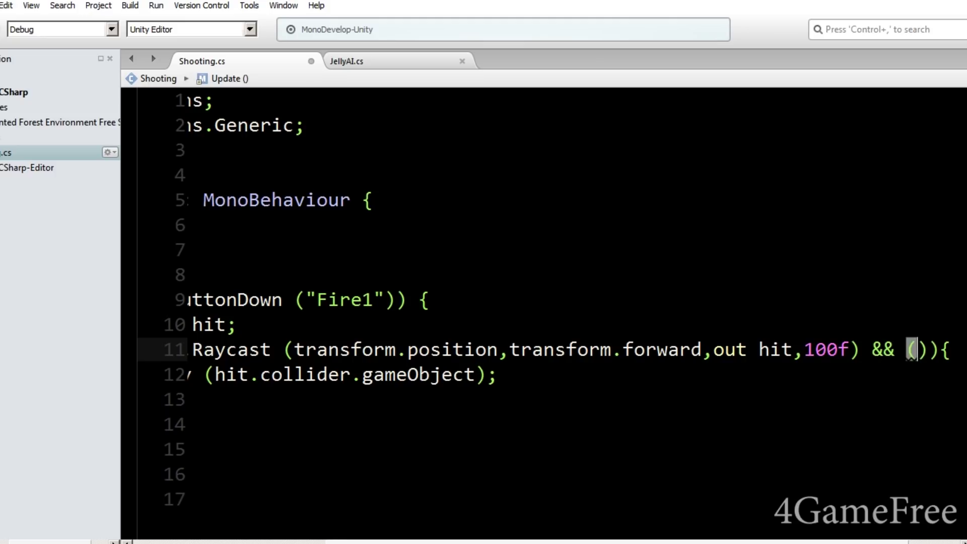
text(hi)
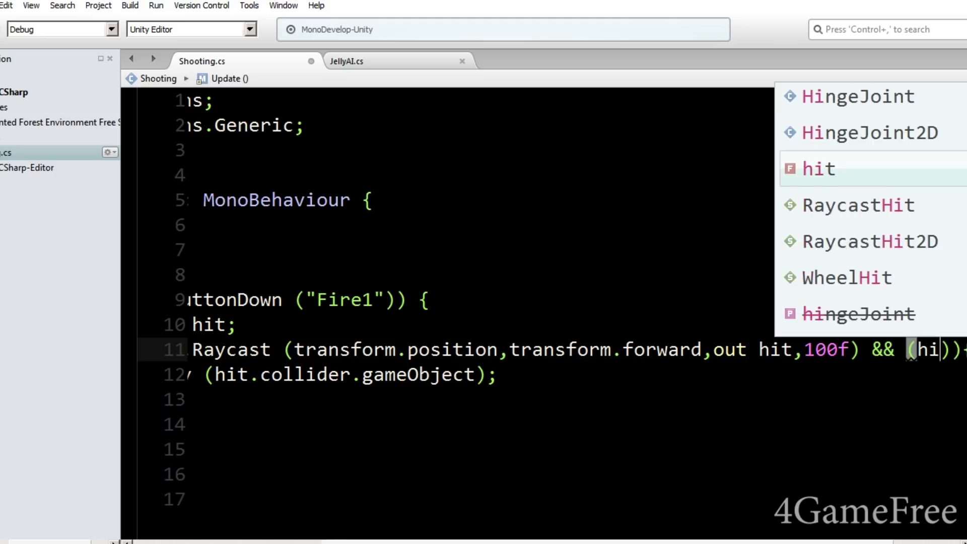
text(t.)
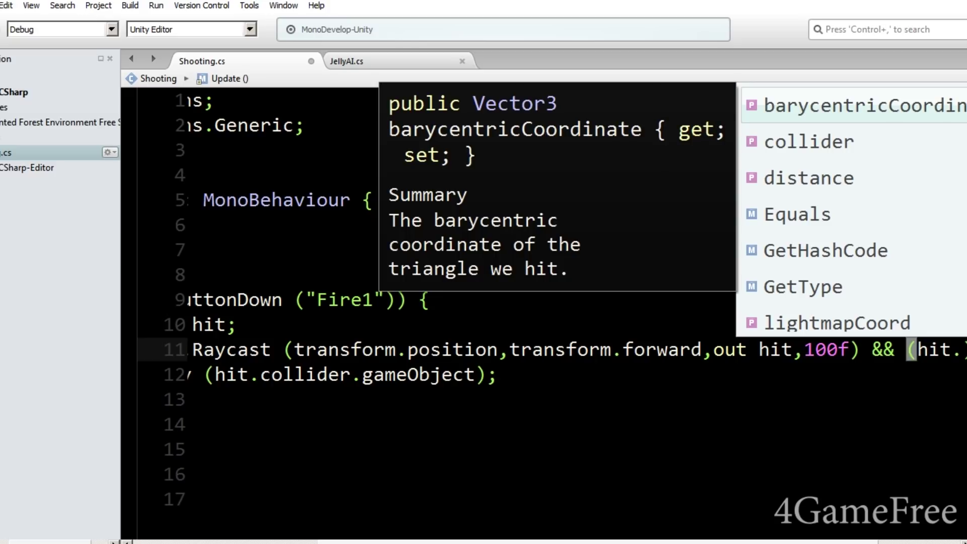
text(coll.ga)
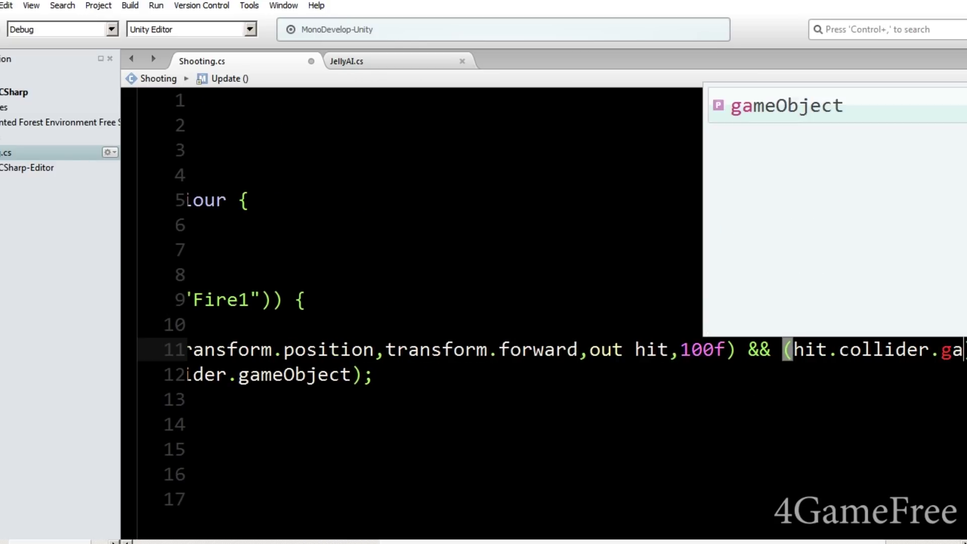
text( =)
key(BackSpace)
text(!=)
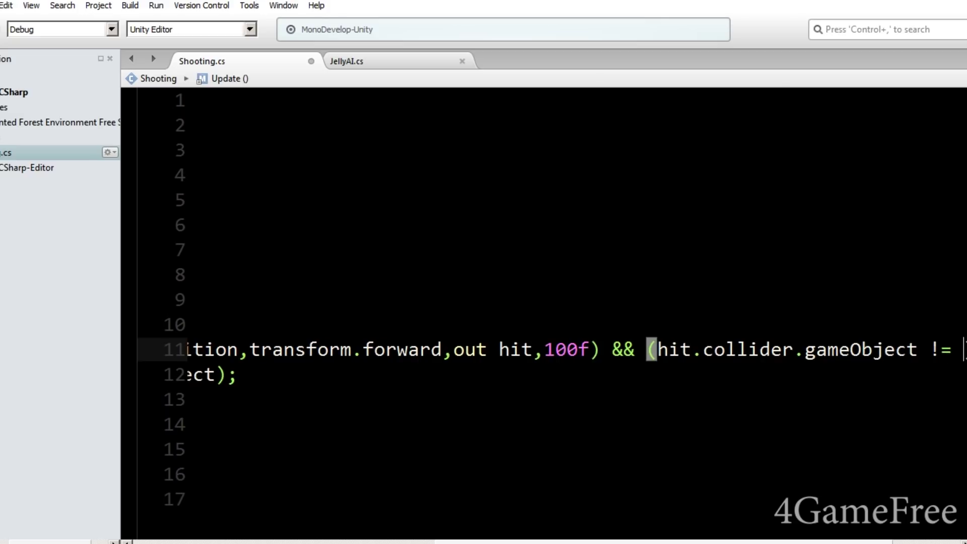
text( ga)
key(Return)
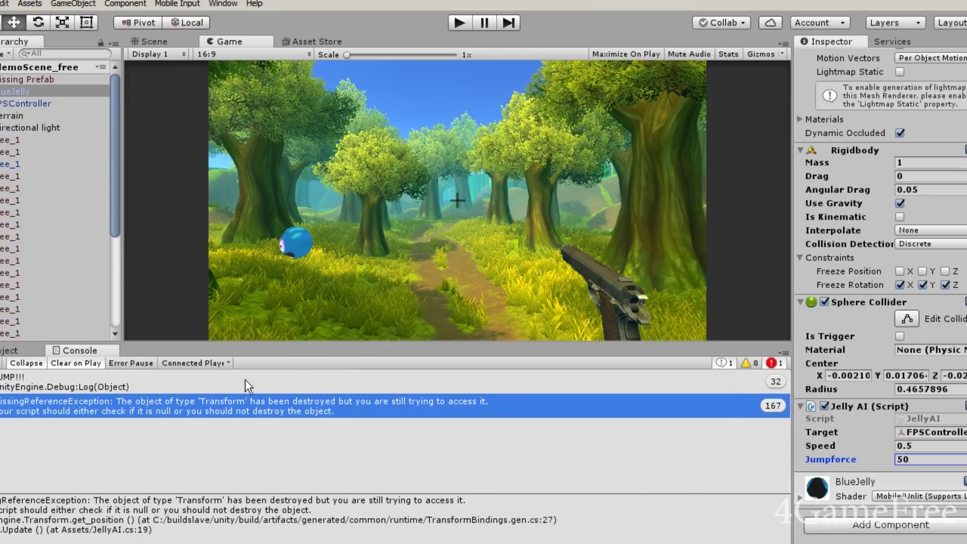
- Set BlueJelly's Jumpforce to 15 and playtest by walking toward the jelly
click(941, 459)
text(15)
click(458, 22)
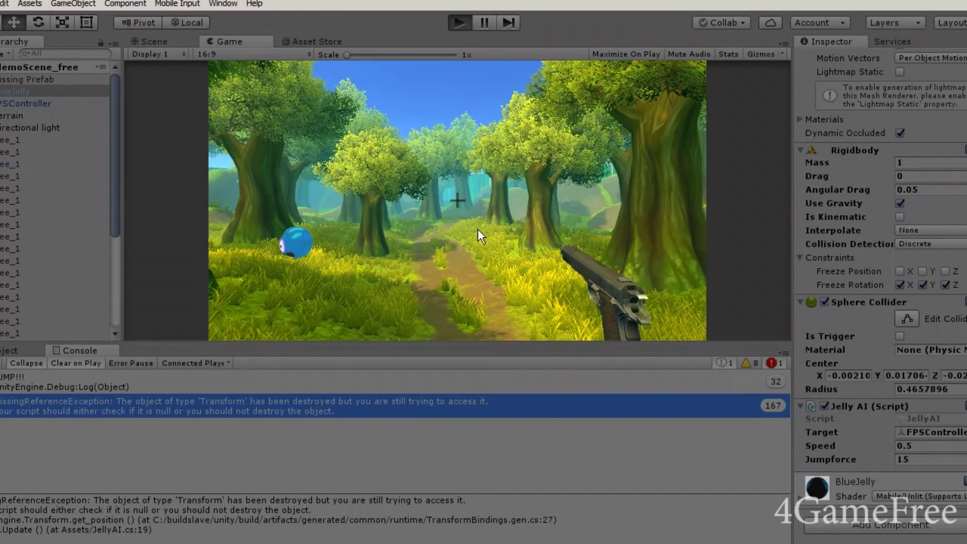
key(ctrl+p)
key(w)
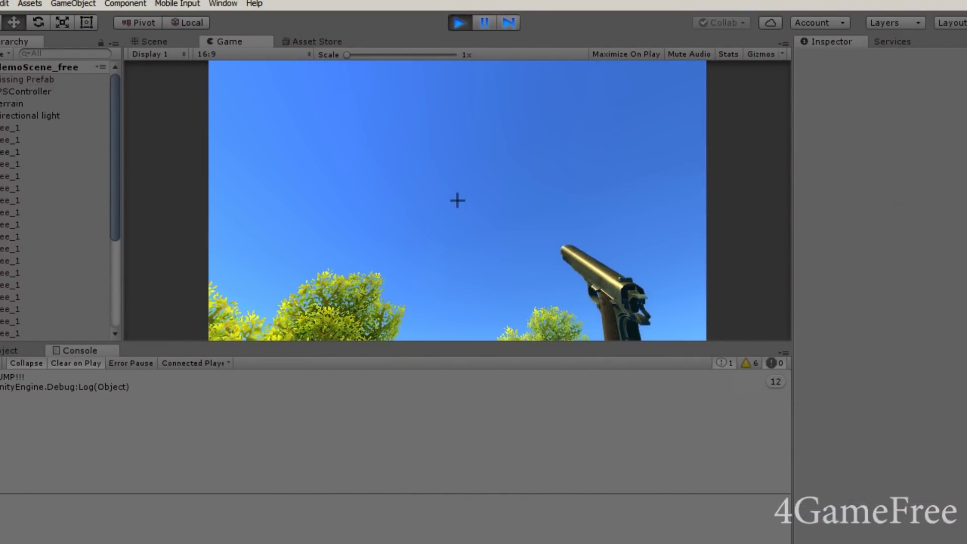
key(ctrl+p)
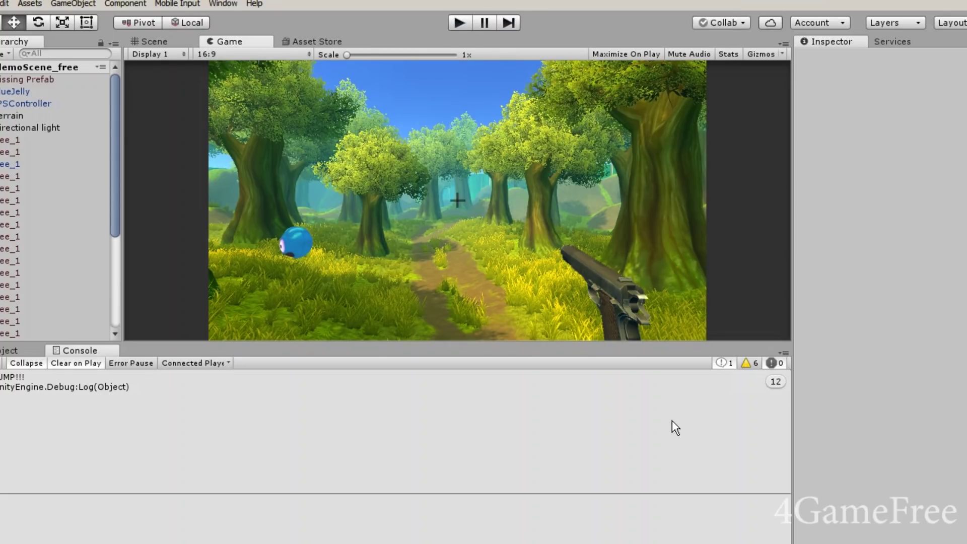
- Reselect BlueJelly and select its Jumpforce value of 15 in the Inspector
click(15, 91)
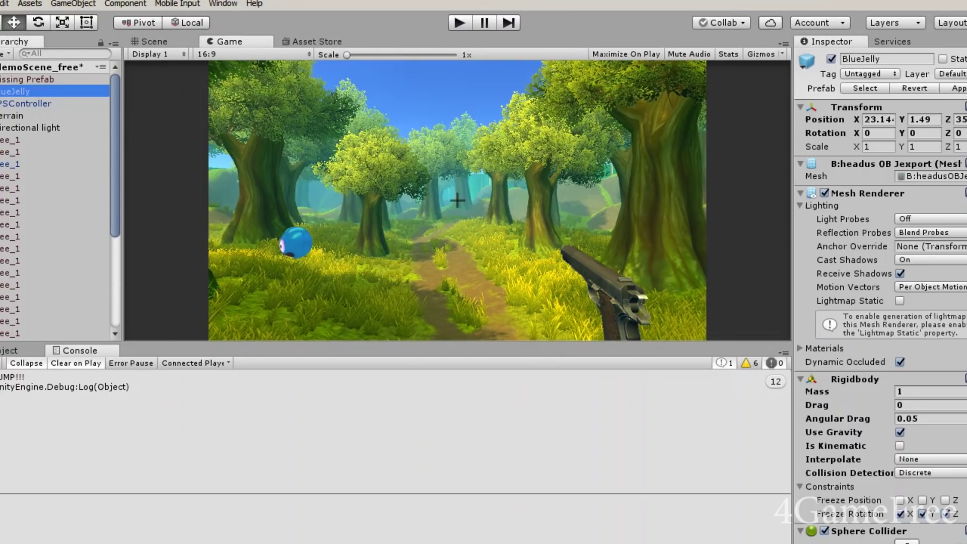
scroll(882, 403, down, 5)
click(926, 460)
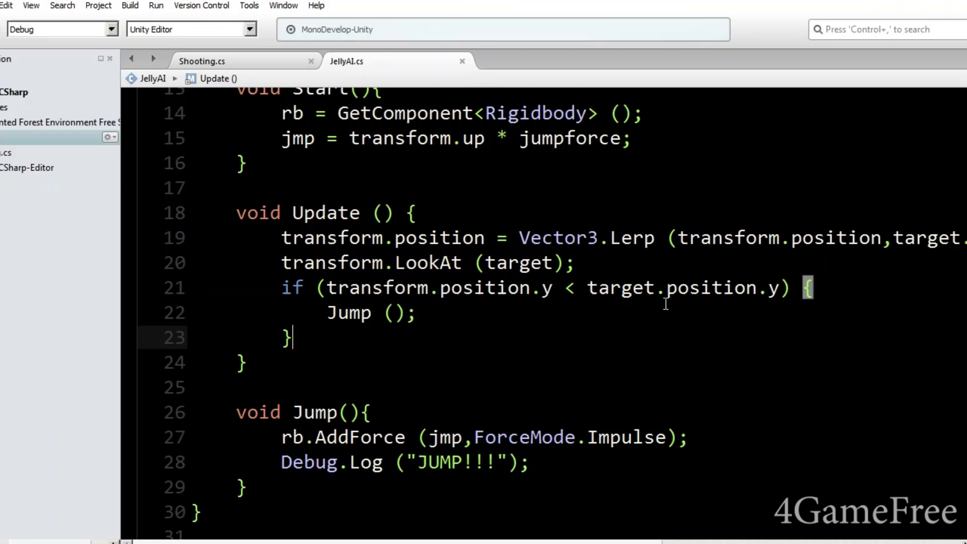
- Change the jumpforce default on line 10 of JellyAI.cs from 15f to 5f
scroll(693, 266, up, 5)
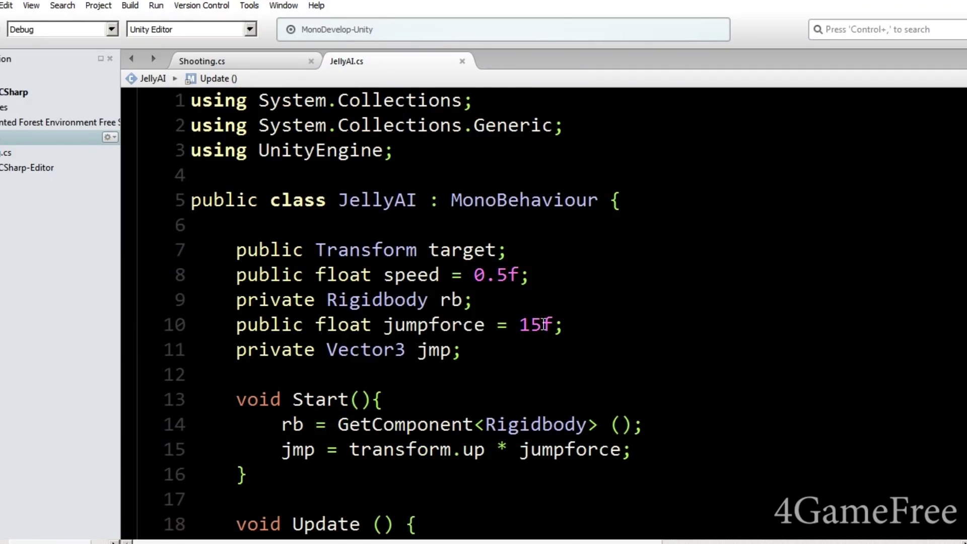
drag(546, 328, 519, 327)
text(5)
- Playtest in Unity, walking up the grassy hill until falling off the map, then stop
key(alt+Tab)
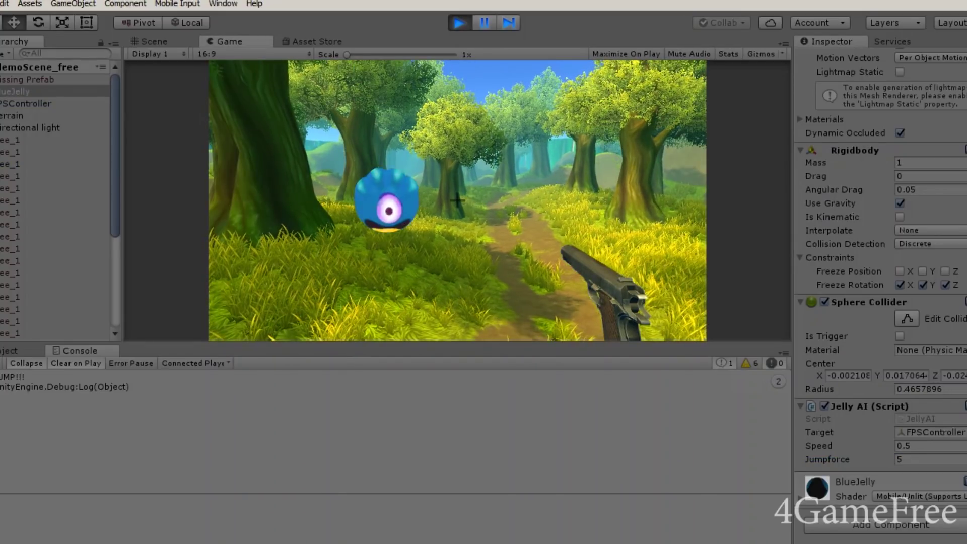
key(w)
key(w)
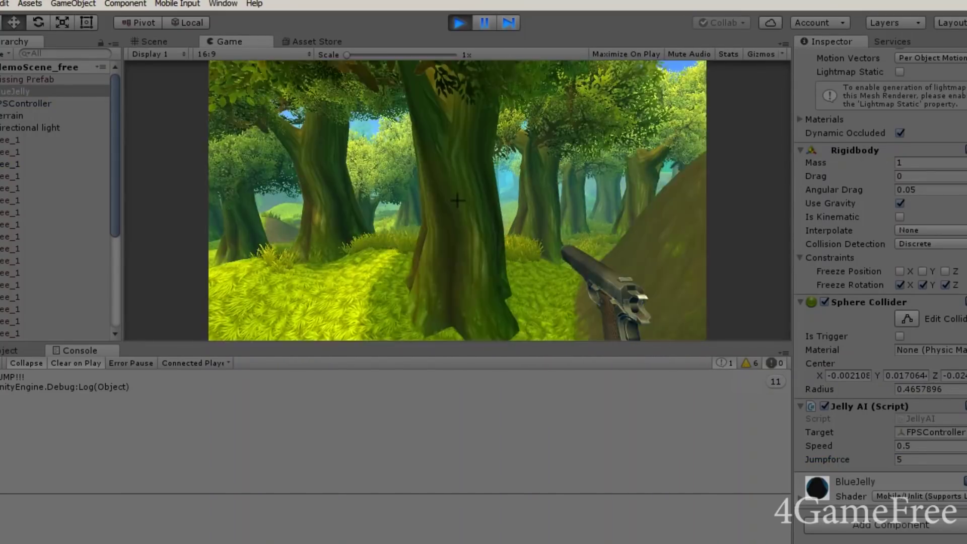
key(w)
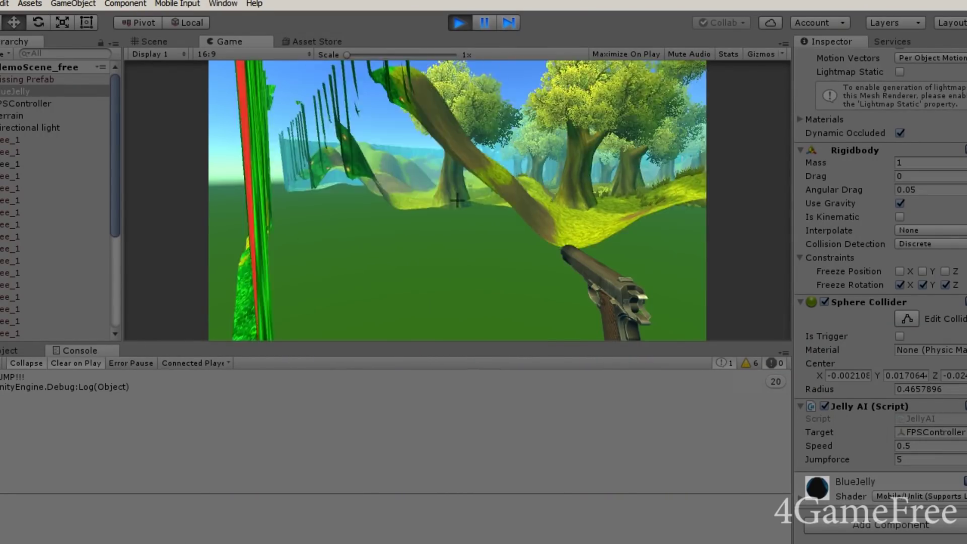
key(ctrl+p)
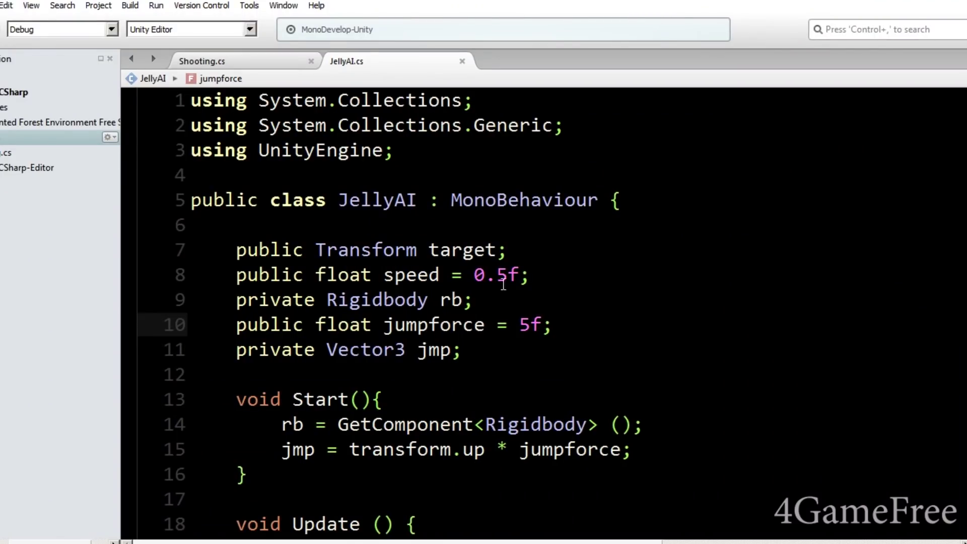
click(504, 285)
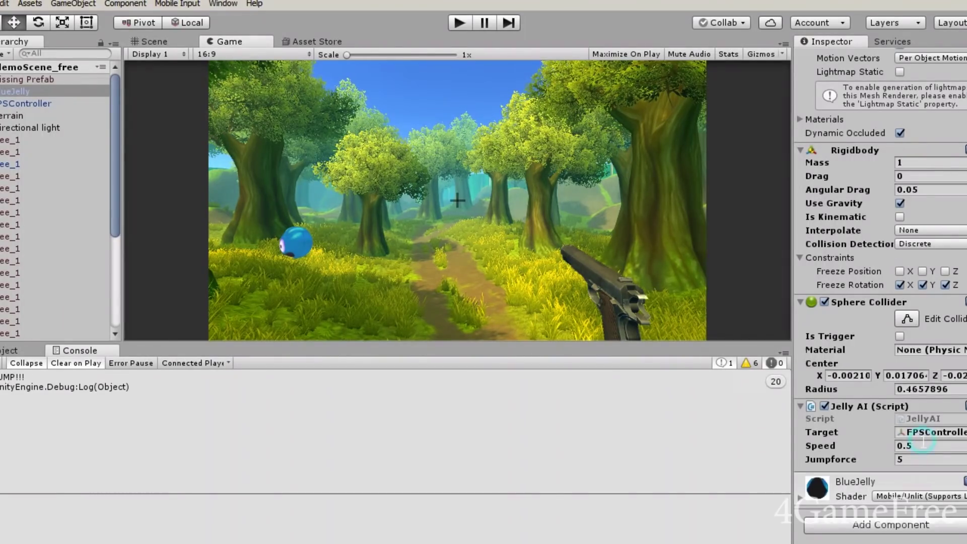
- Set BlueJelly's Jelly AI Speed to 0.2 and frame the jelly in the Scene view
click(923, 444)
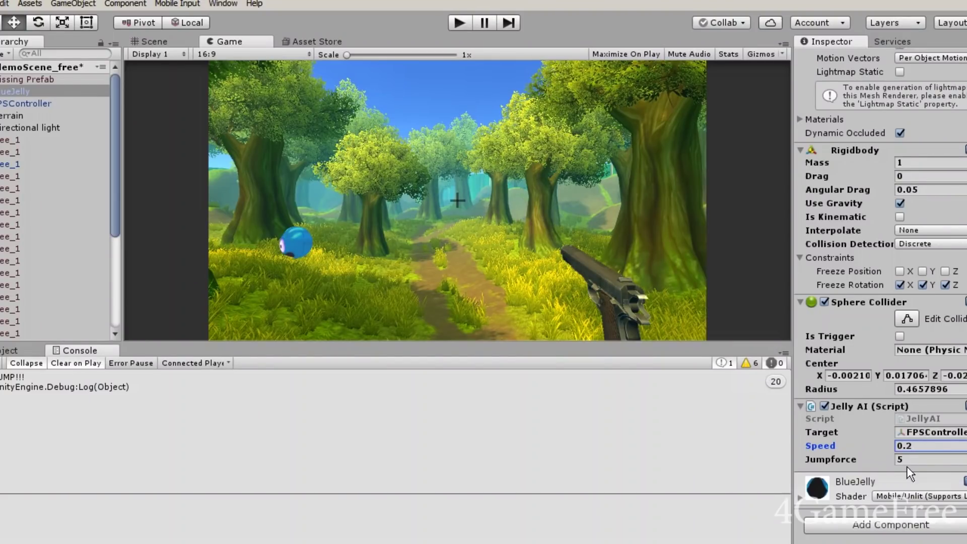
click(912, 461)
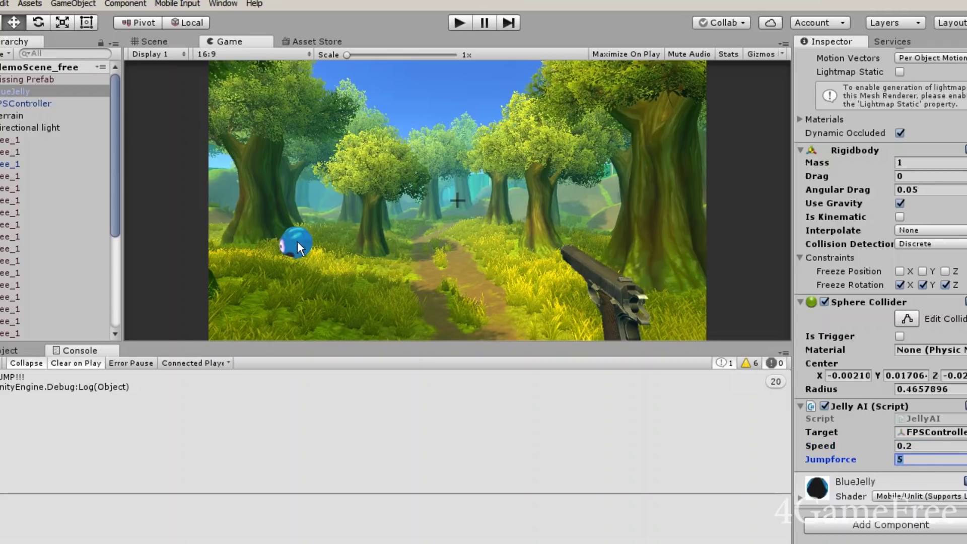
click(168, 41)
double_click(64, 91)
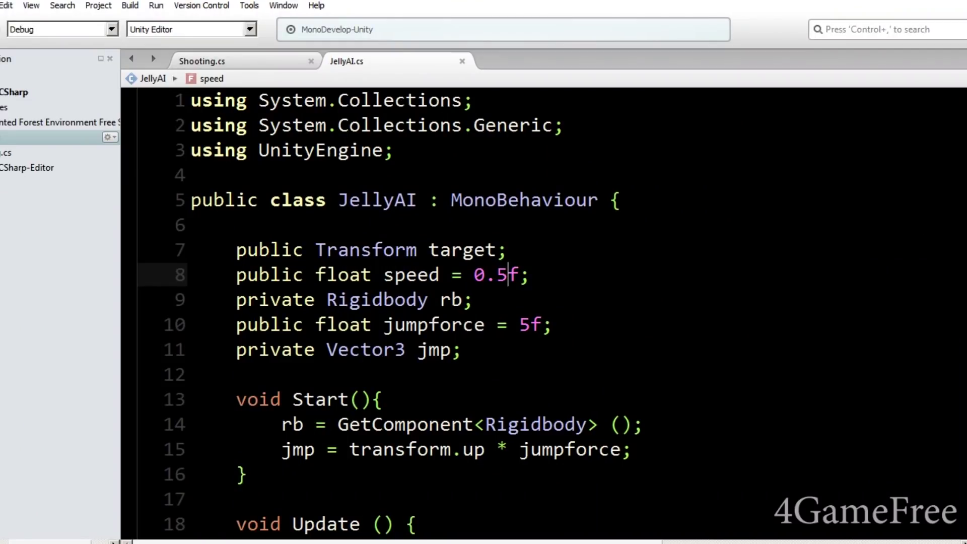
- Delete the JUMP Debug.Log line from Jump and open a blank line at its top
scroll(509, 306, down, 1)
scroll(509, 306, down, 5)
click(376, 240)
drag(579, 304, 281, 300)
key(BackSpace)
click(372, 250)
key(Return)
- Wrap the AddForce call in Jump with if(isGrounded()){ }
text(if(){)
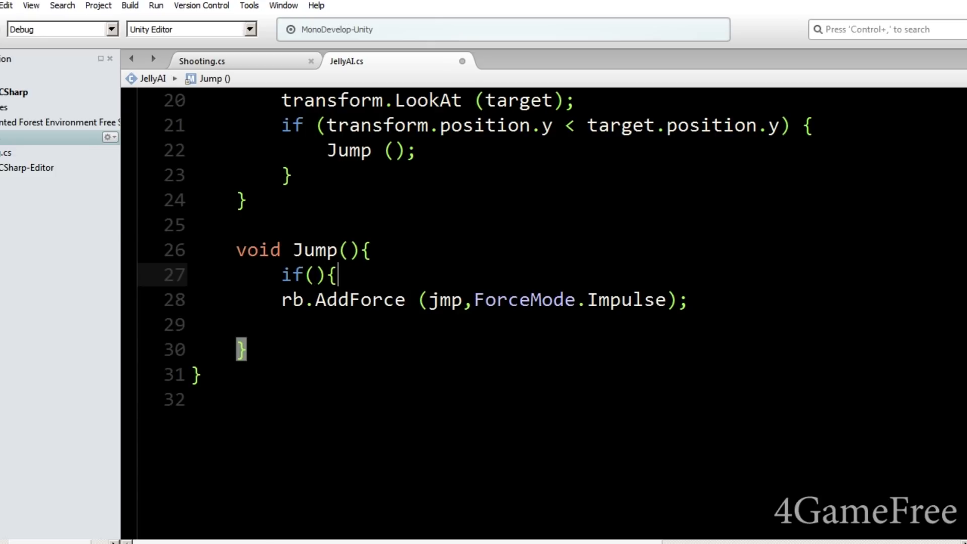
click(286, 326)
text(})
click(312, 275)
text(isG)
key(BackSpace)
key(BackSpace)
text(sGrounded())
- Declare bool isGrounded() above Jump and start a Physics.OverlapSphere call inside it
click(235, 250)
key(Return)
key(Return)
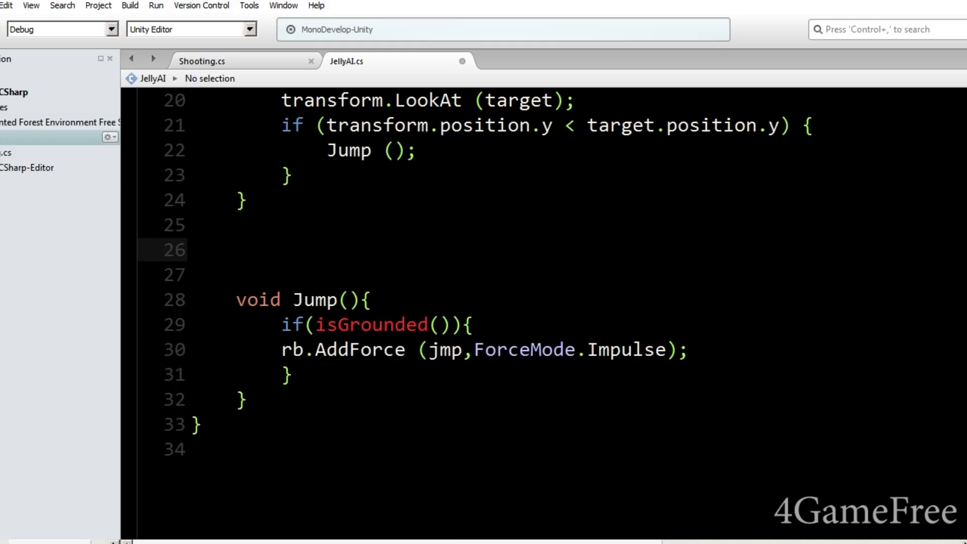
text(bool isGro)
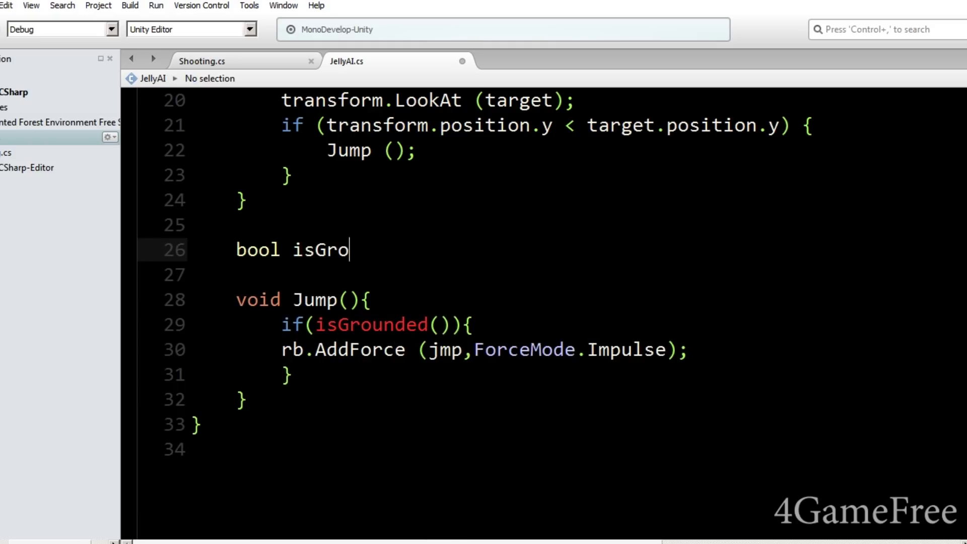
text(unded(){)
key(Return)
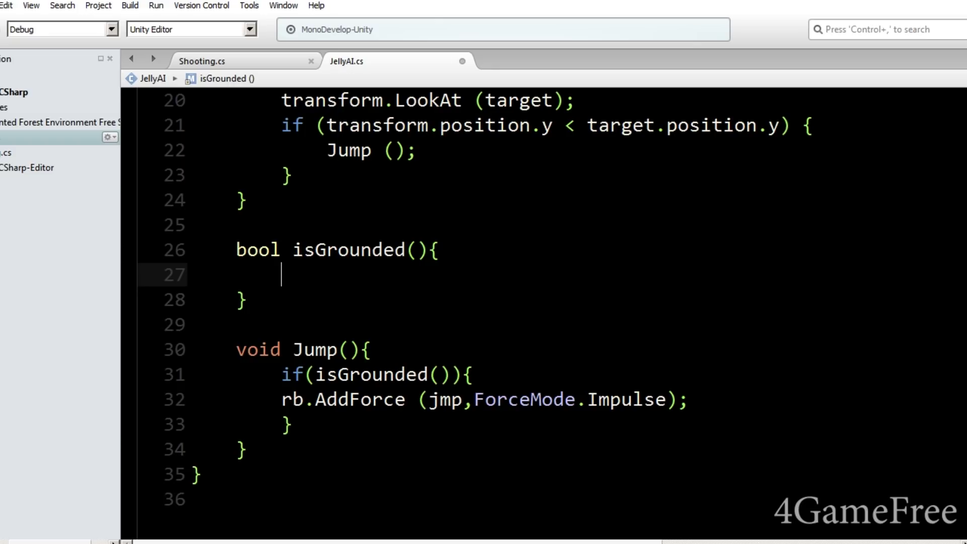
text(Ph)
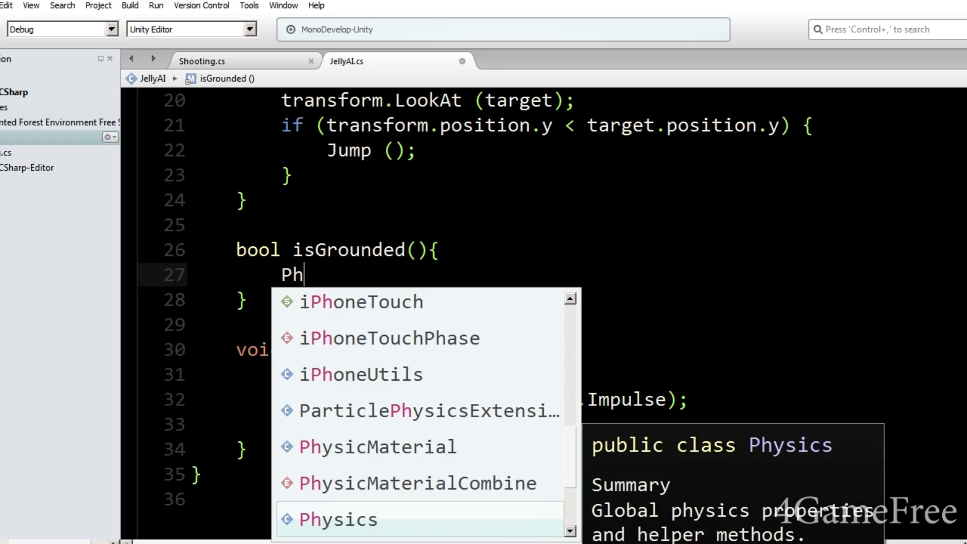
text(ysics.O)
key(Down)
key(Down)
key(Down)
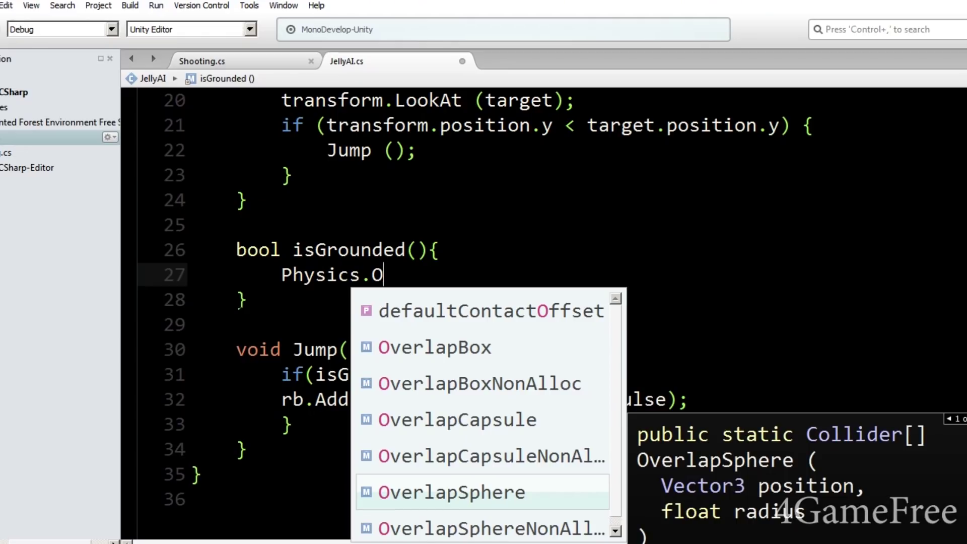
key(Return)
- Center the sphere at new Vector3(position.x, position.y-1f, position.z)
text(())
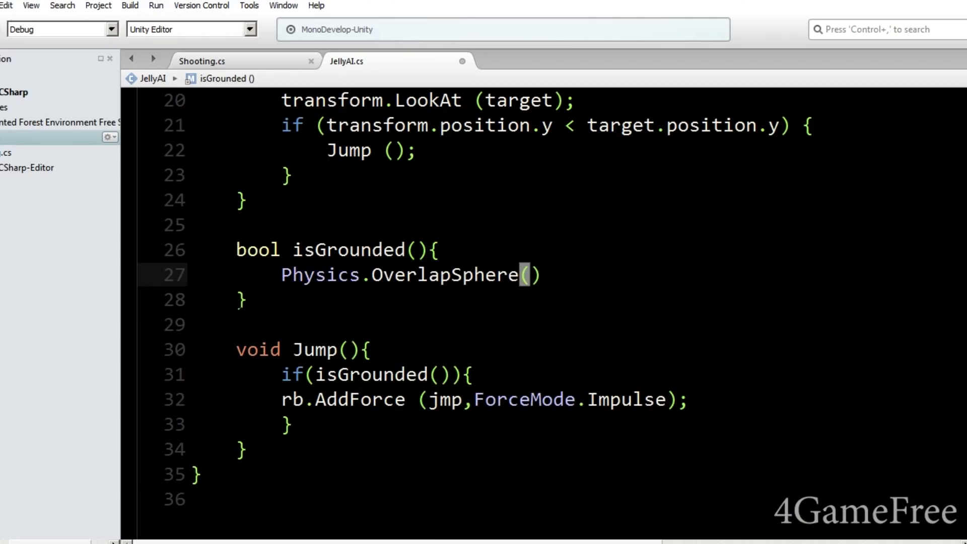
text(new Vec)
key(Down)
key(Down)
key(Return)
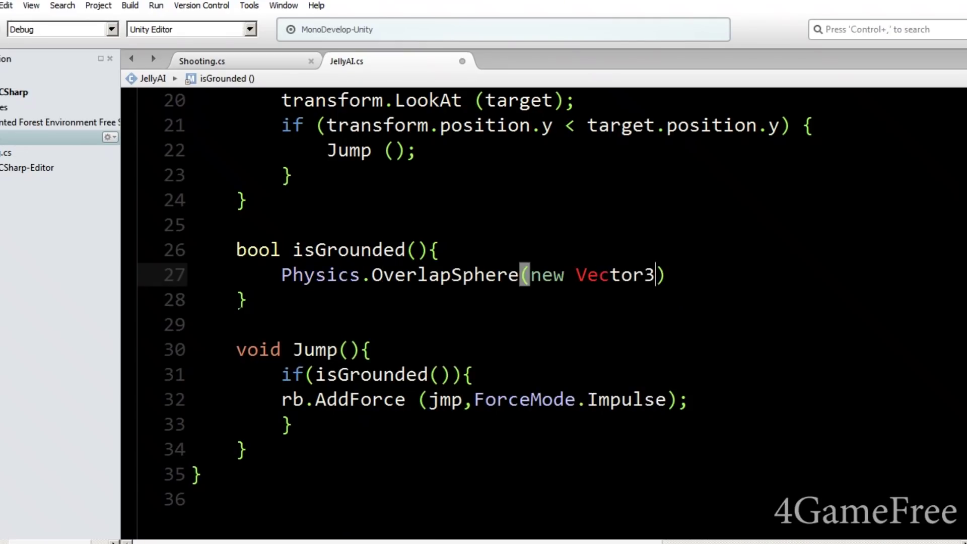
text(())
text(tra)
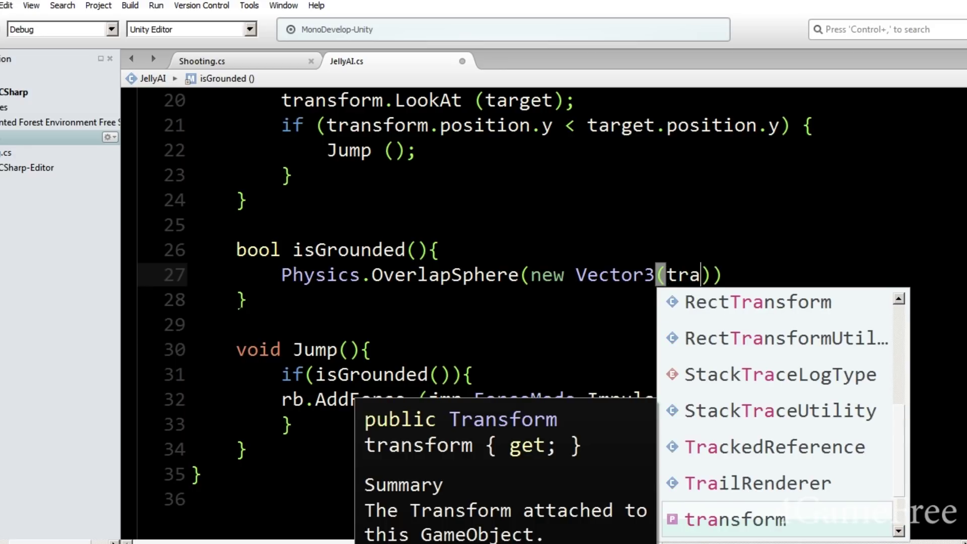
text(nsform.position.x,)
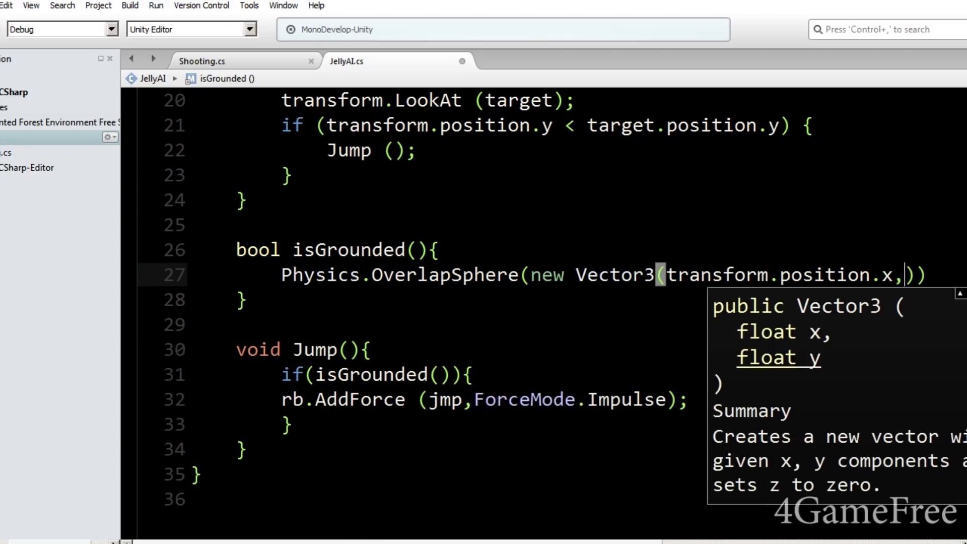
text(transform.position.)
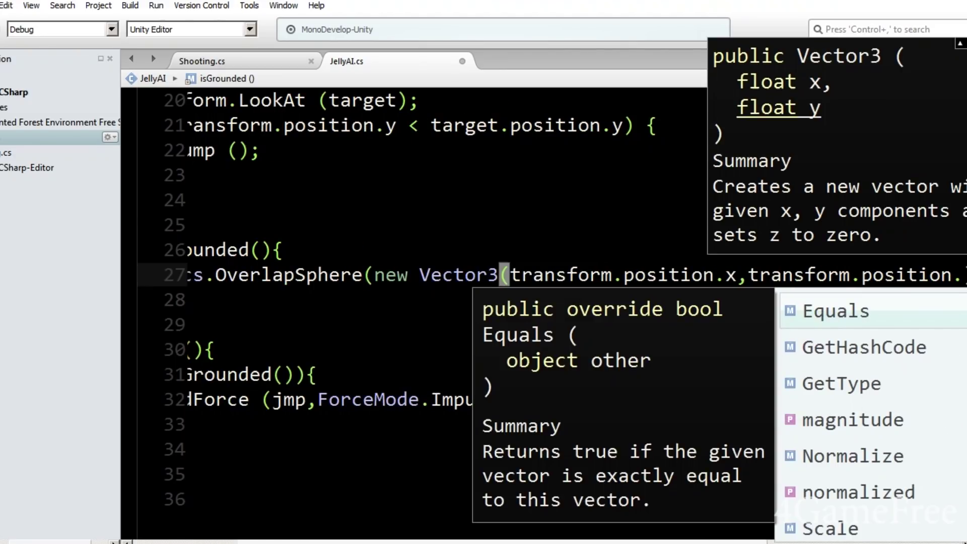
text(y,transform.position.z)
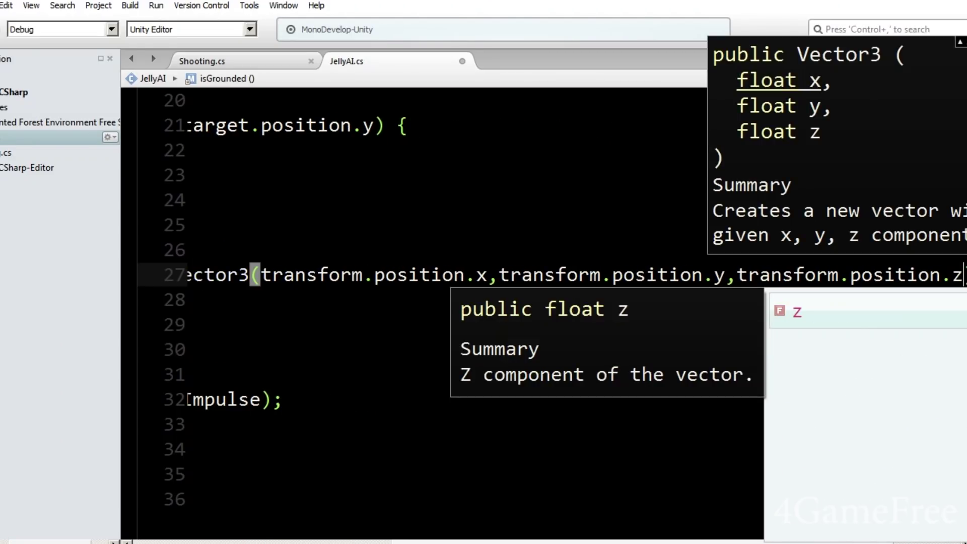
click(722, 273)
text(-1f)
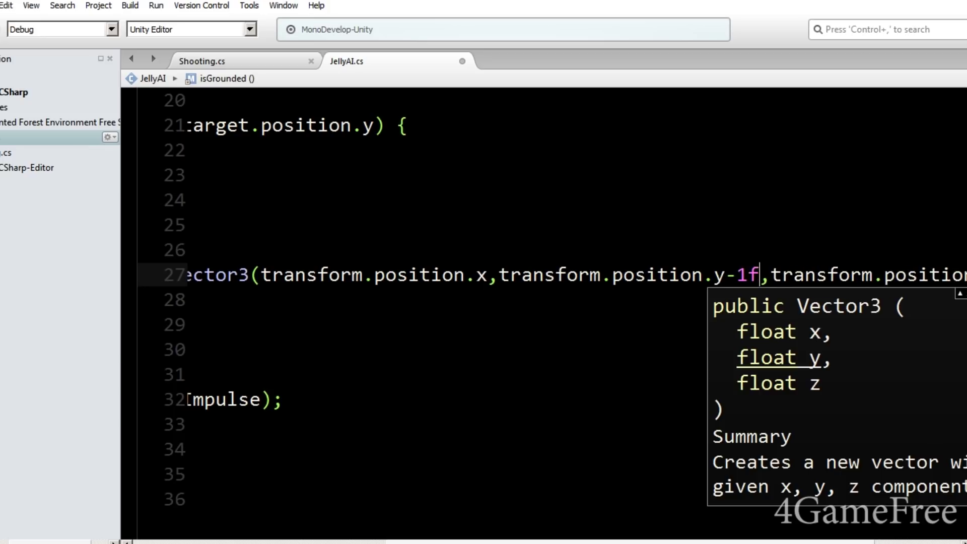
- Give the OverlapSphere a radius of 0.7f
scroll(795, 328, left, 3)
scroll(795, 328, right, 5)
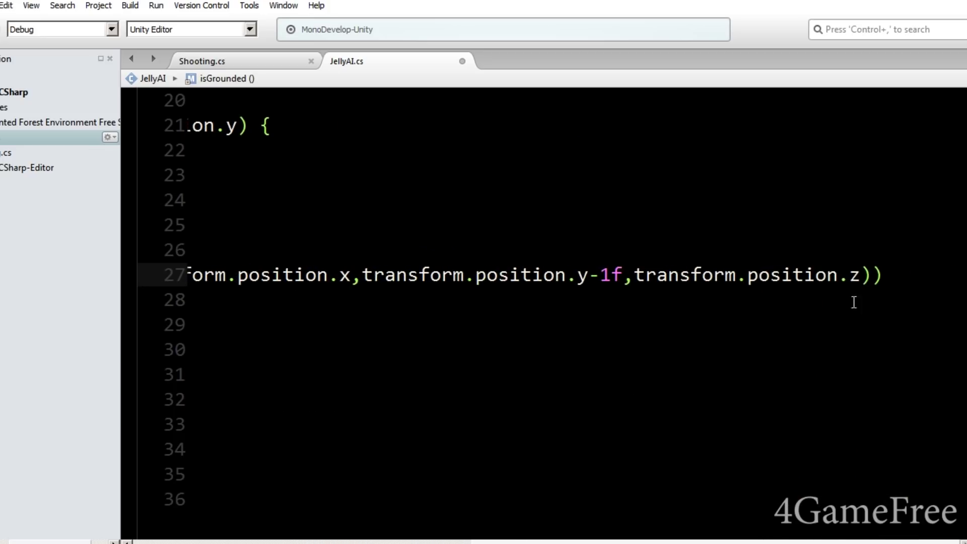
click(873, 276)
text(,)
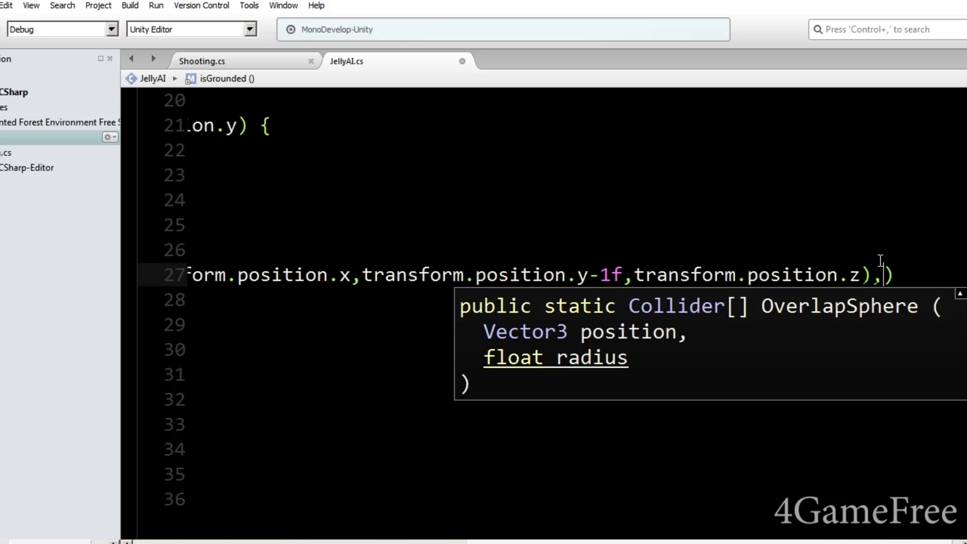
text(0.7f0)
key(BackSpace)
triple_click(904, 275)
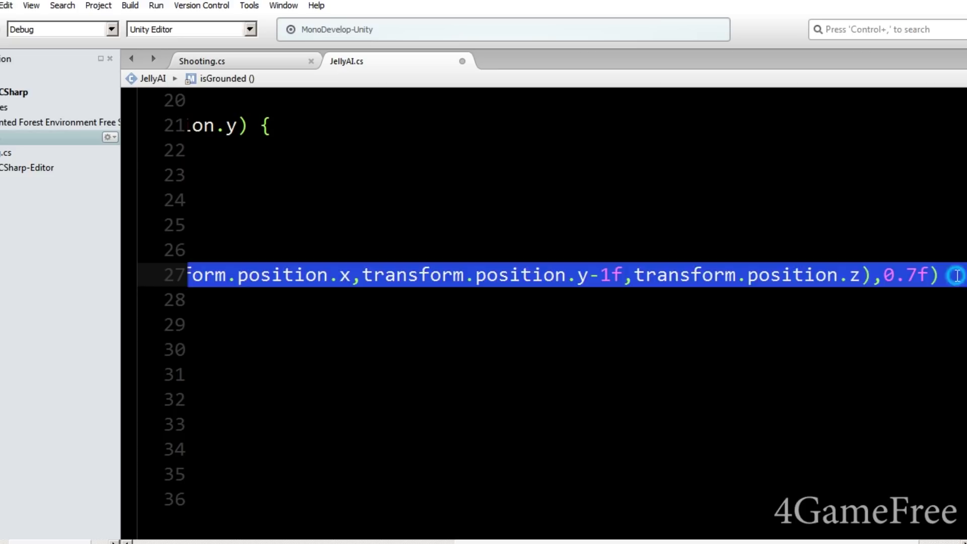
scroll(947, 278, left, 5)
click(281, 275)
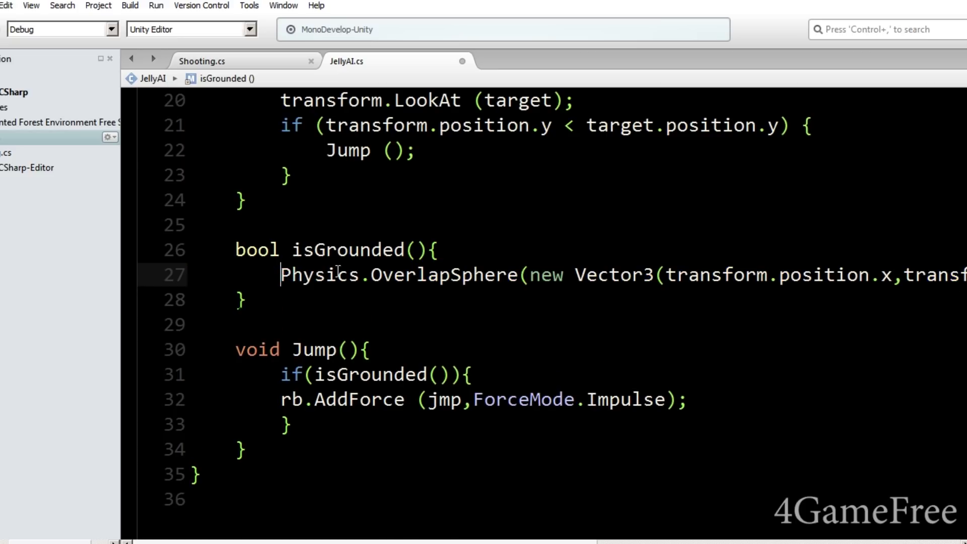
- Store the OverlapSphere result in Collider[] cc
mouse_move(338, 271)
text(Collider[] cc =)
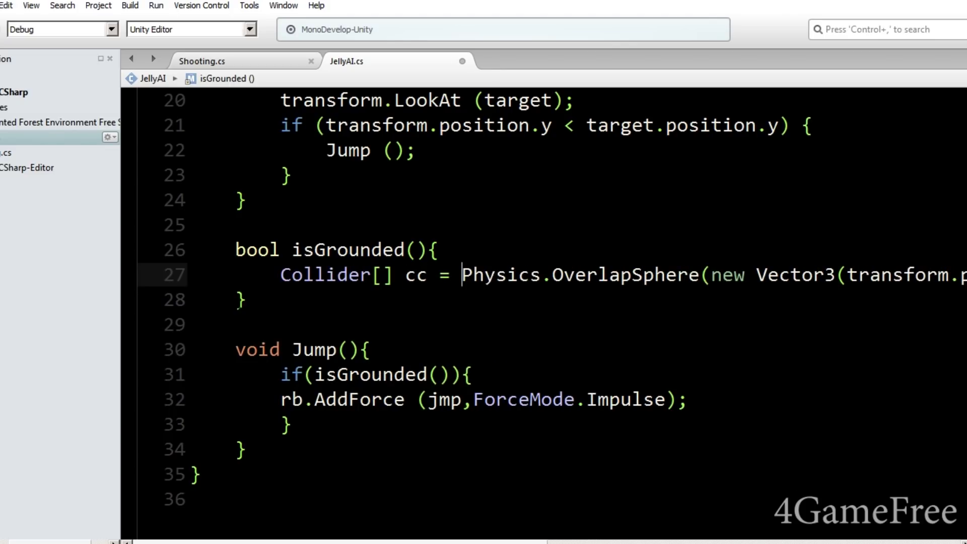
key(End)
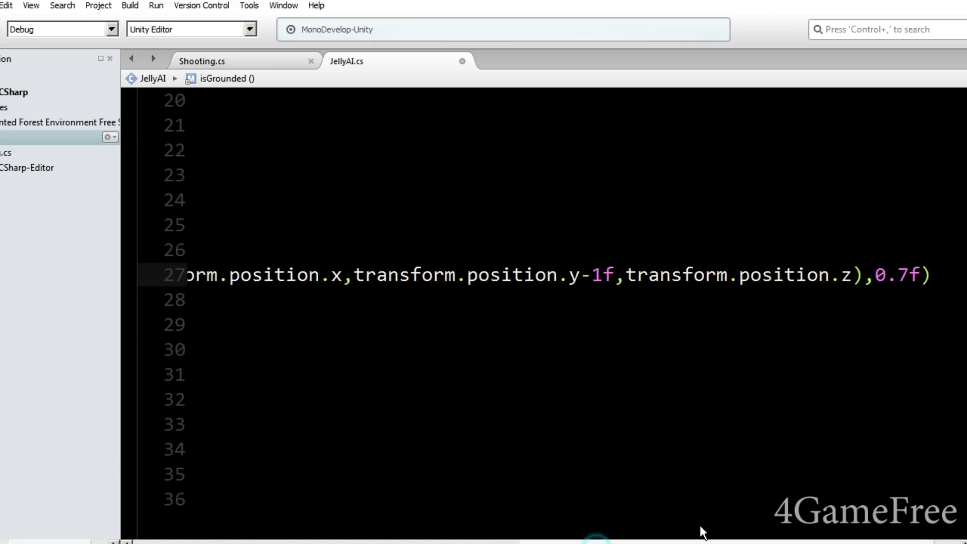
key(Return)
- Write a for loop with int i = 0 running while i < cc.Length
text(i)
key(BackSpace)
text(for )
text())
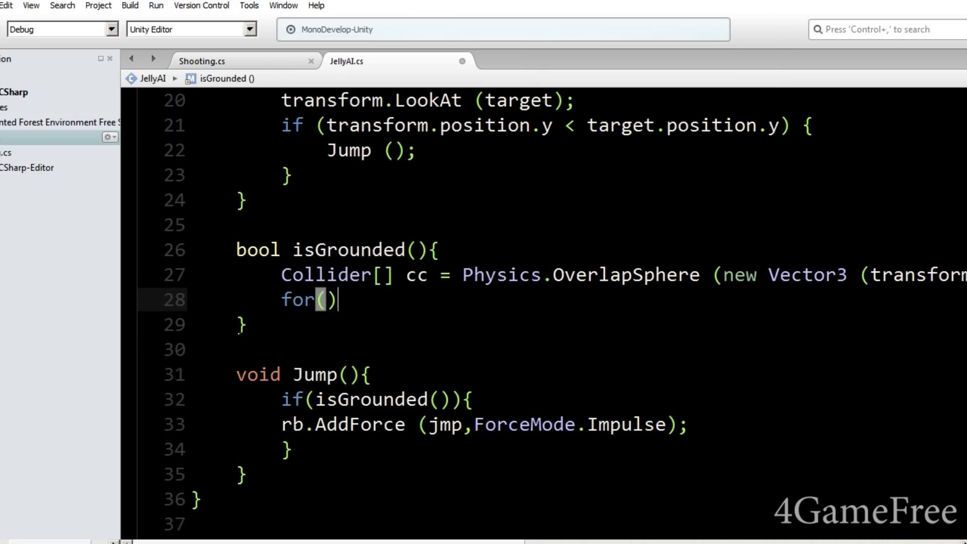
text({)
key(Return)
key(Up)
text(int i = 0; i++)
key(BackSpace)
key(BackSpace)
text(<)
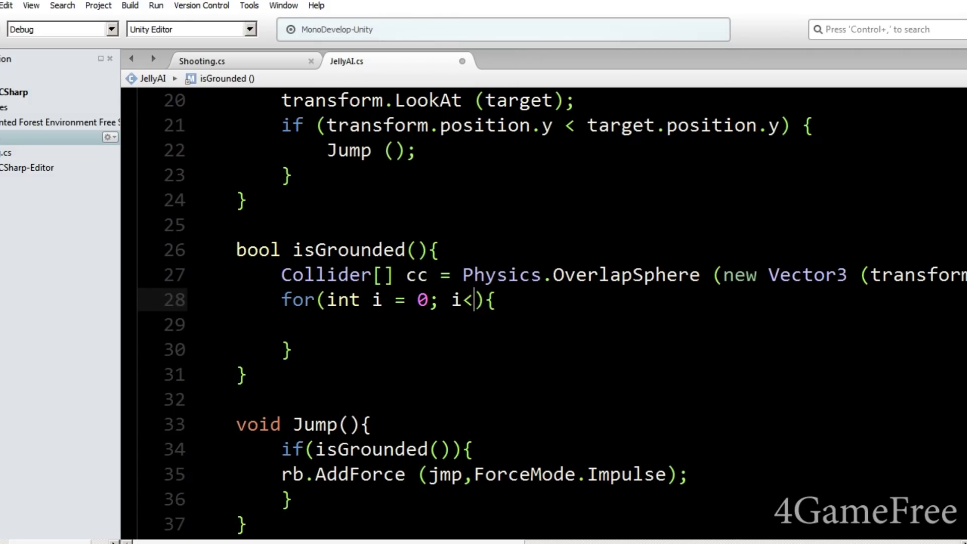
text(cc.L)
key(Return)
text(; i++)
key(Down)
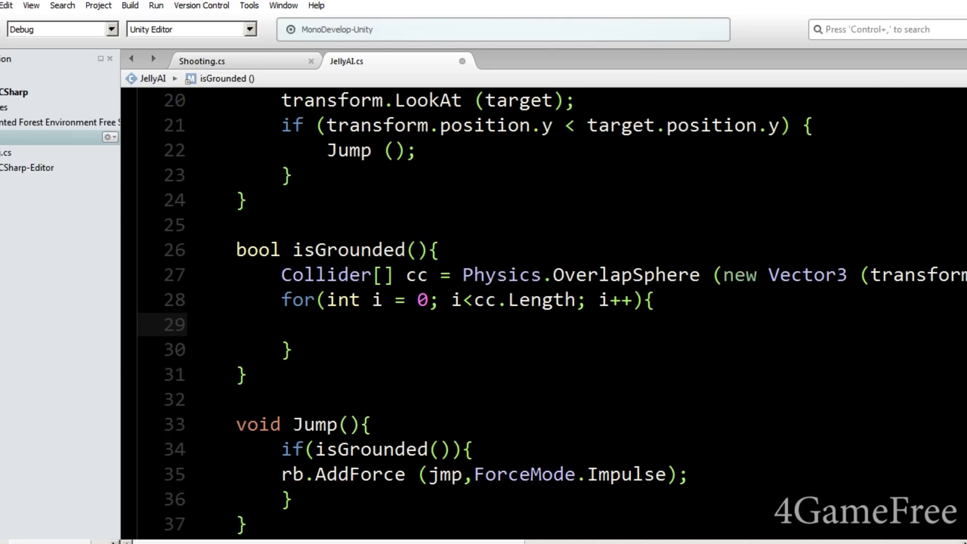
- Inside the loop, test whether cc[i].gameObject != gameObject
text(if(cc[i]<)
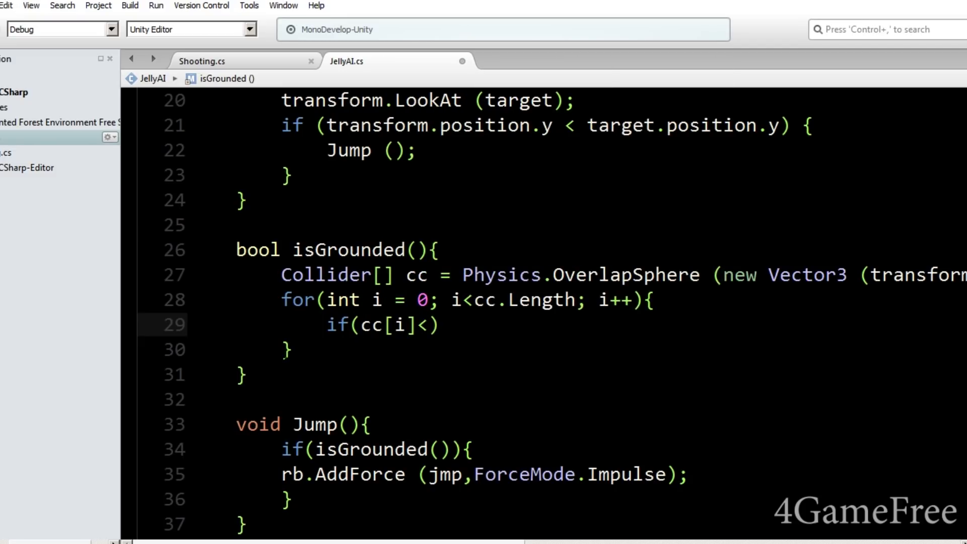
key(BackSpace)
text(.g)
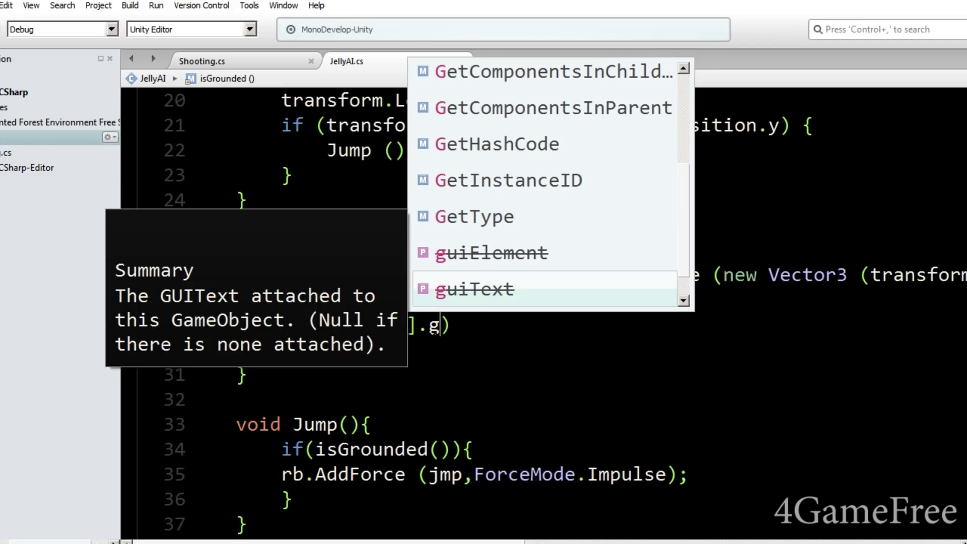
text(a)
text(meObject!=)
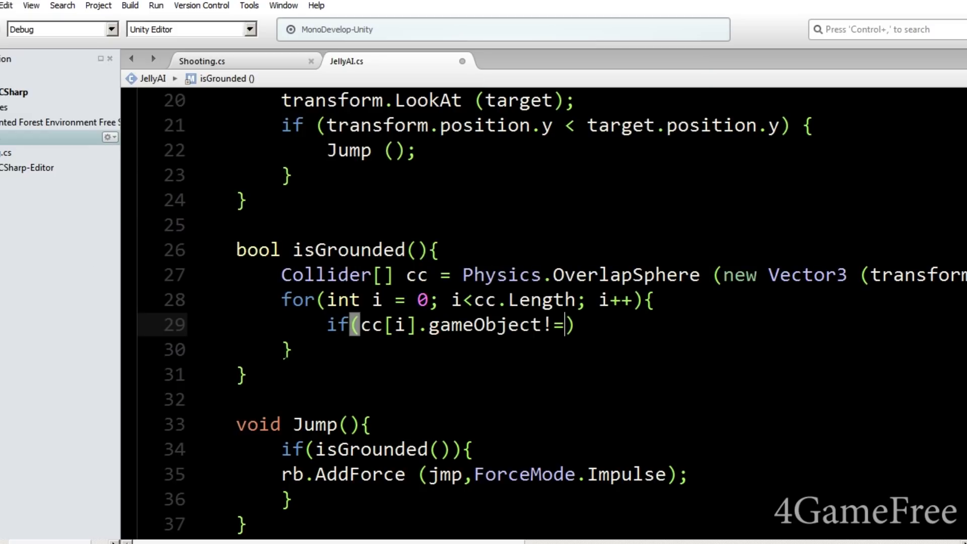
text(ga)
key(Return)
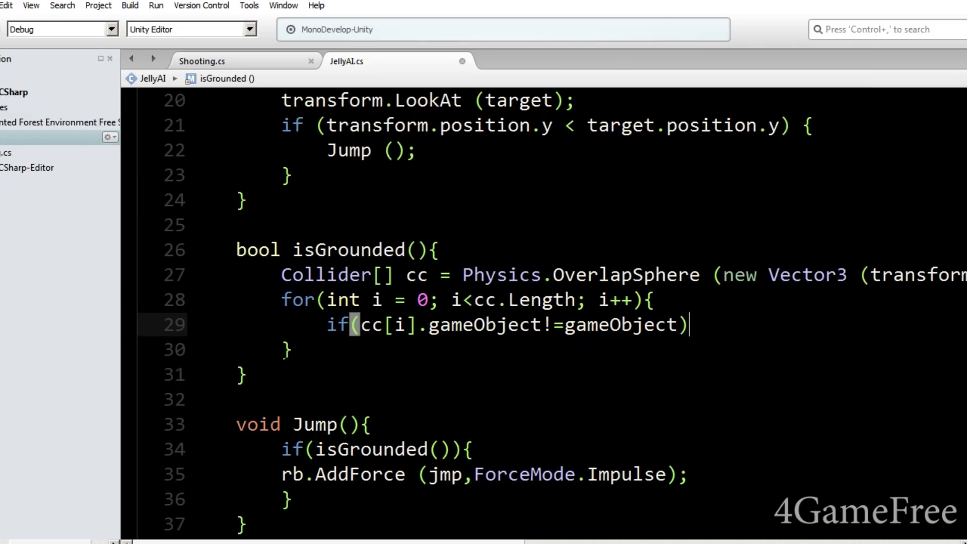
key(End)
text({)
key(Return)
- Declare int j = 0 above the loop and increment j inside the if
key(Return)
key(Up)
key(Up)
key(Up)
key(Home)
key(Return)
key(Up)
text(int k)
key(BackSpace)
text(j = 0;)
key(Down)
key(Down)
key(Down)
text(j++;)
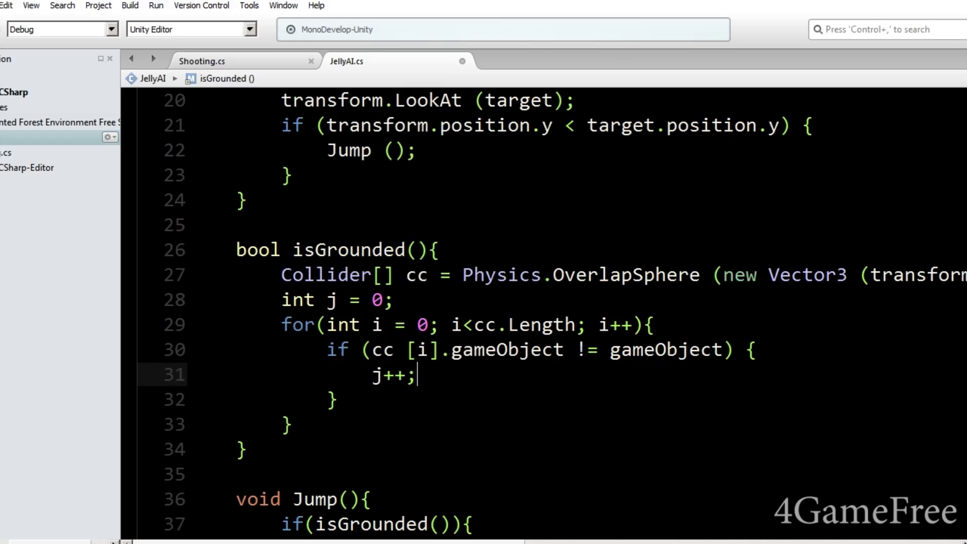
- Add return j > 0; after the loop
key(Down)
key(Down)
key(Return)
text(i)
key(BackSpace)
text(return j > 0;)
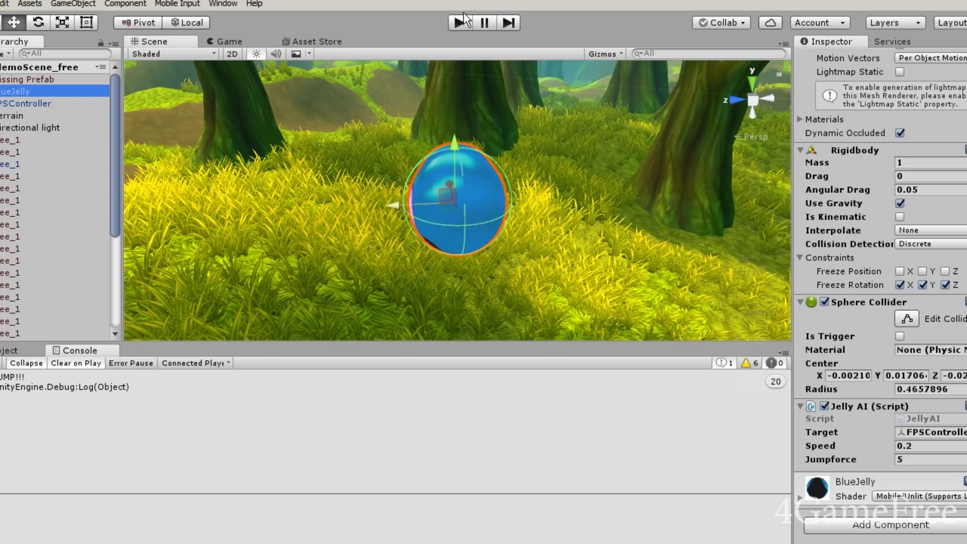
click(460, 23)
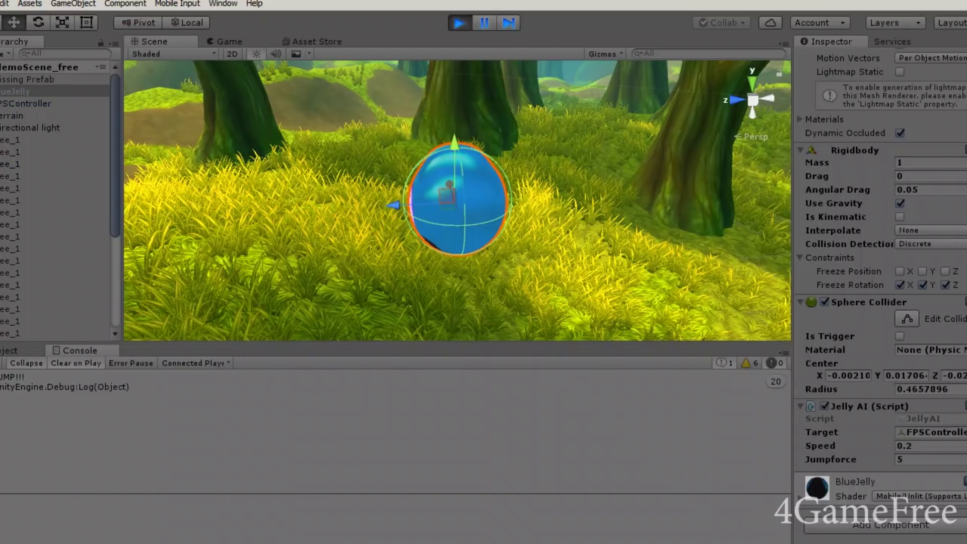
key(w)
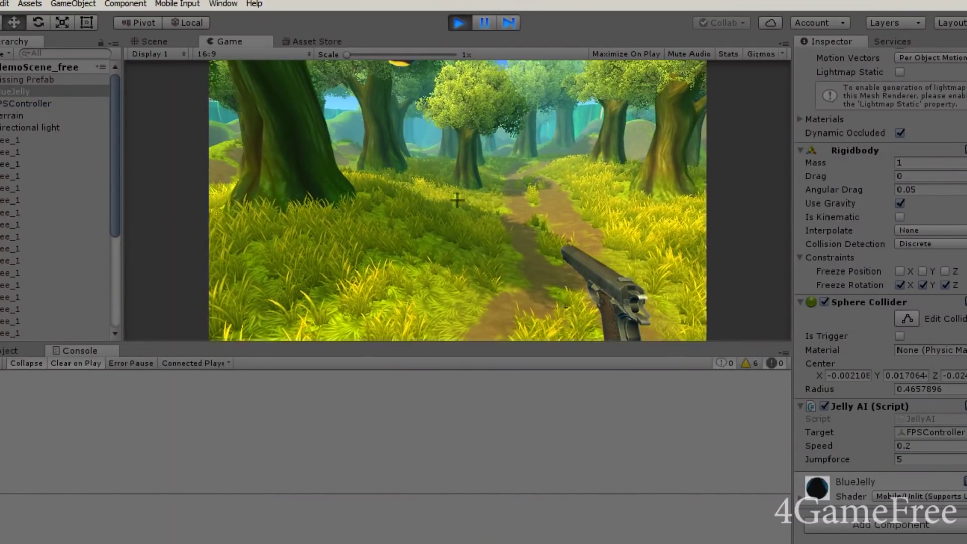
key(w)
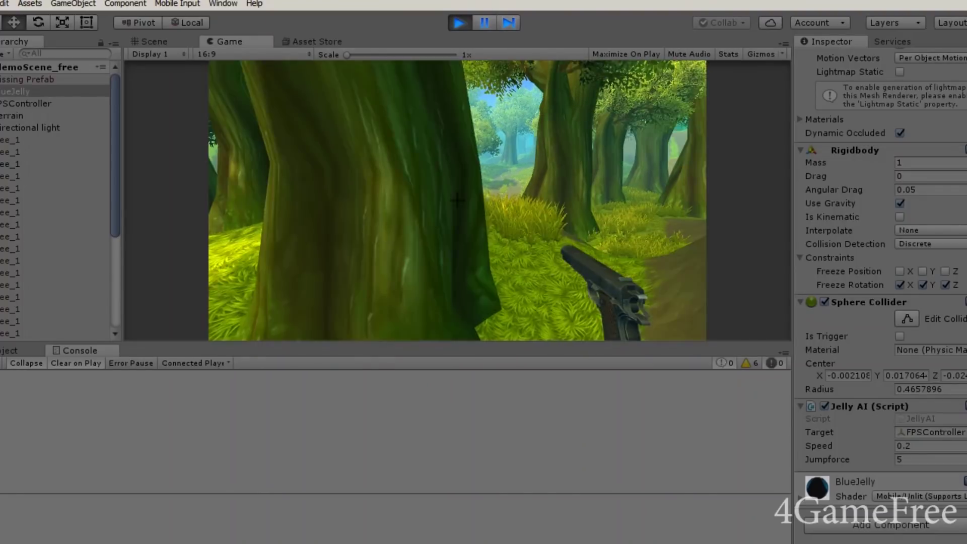
key(w)
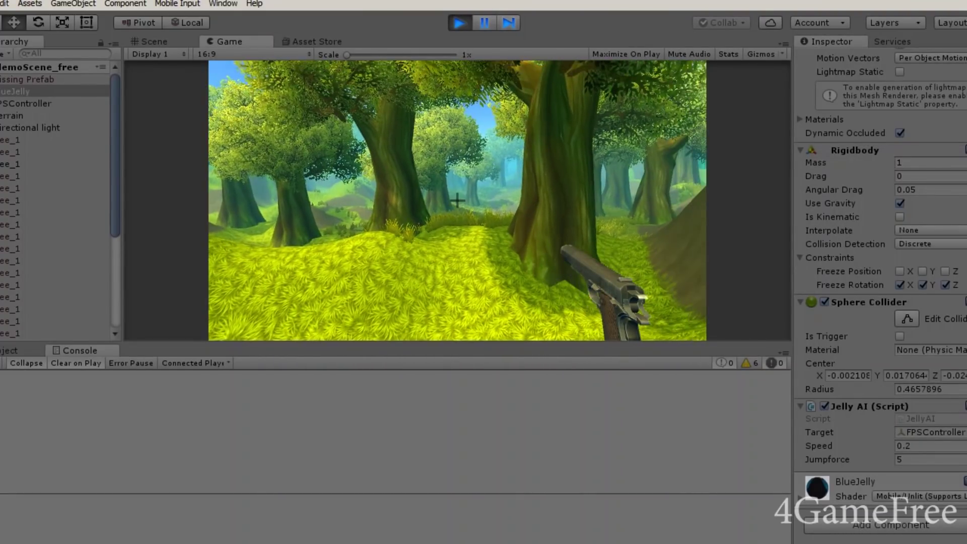
key(w)
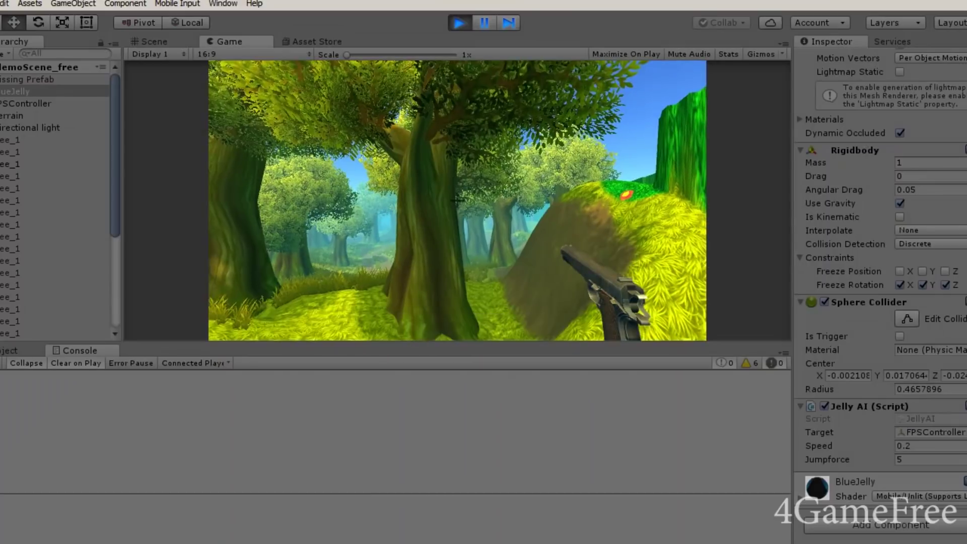
key(w)
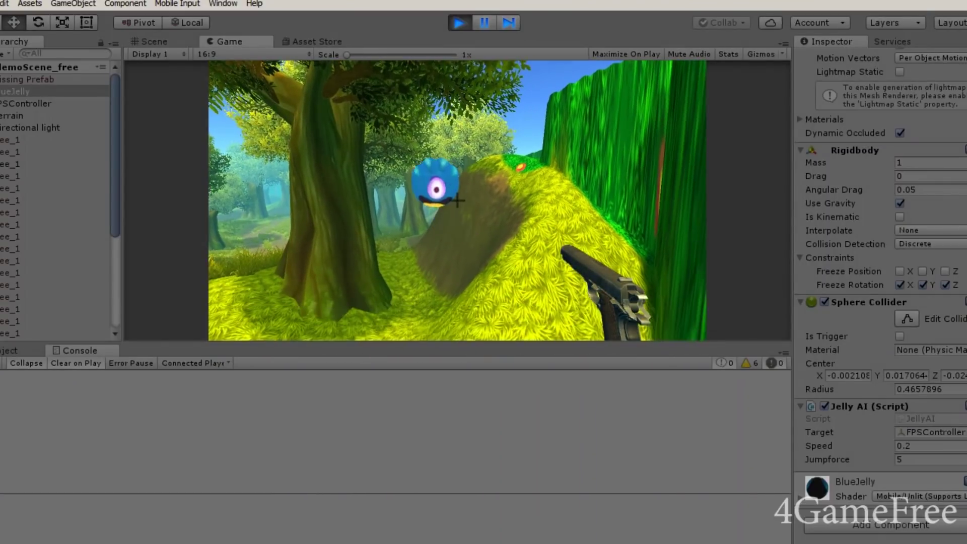
key(w)
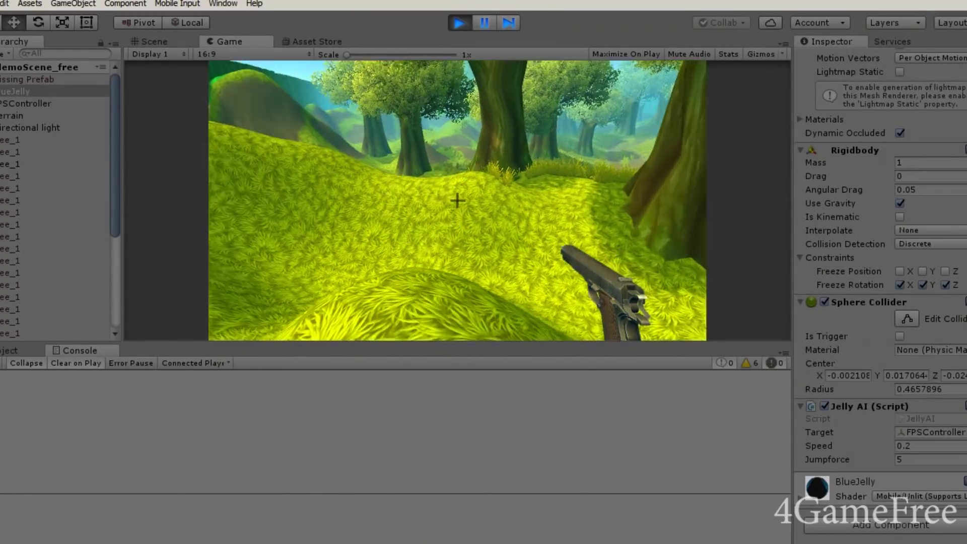
key(w)
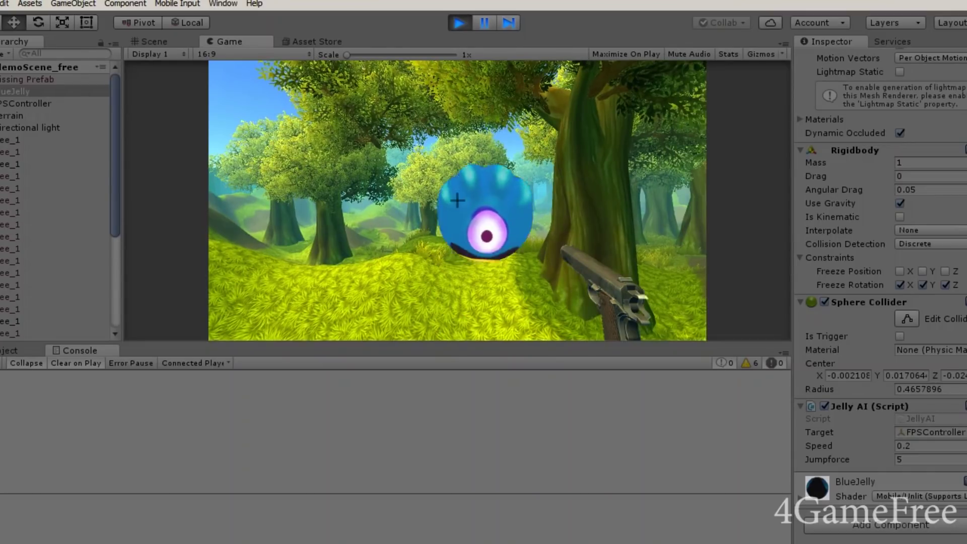
click(457, 200)
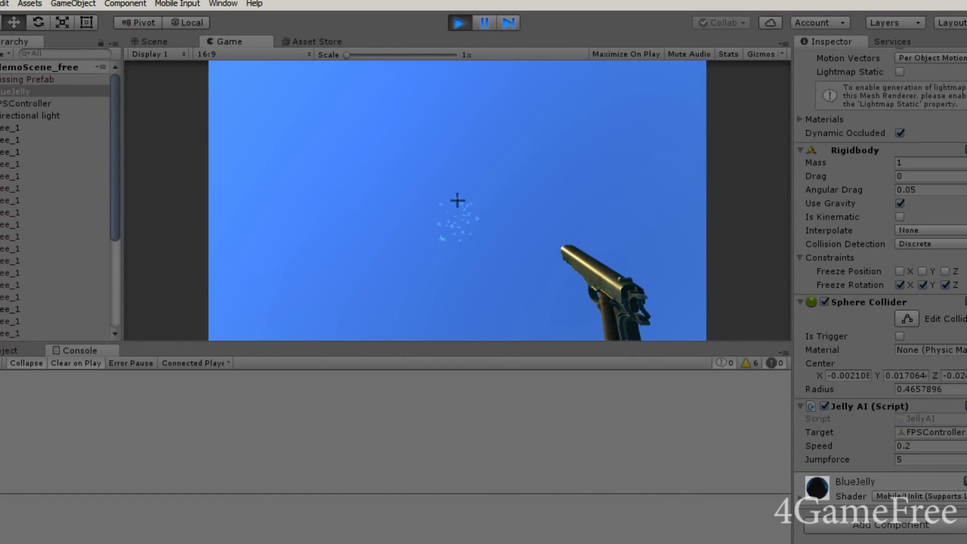
key(ctrl+p)
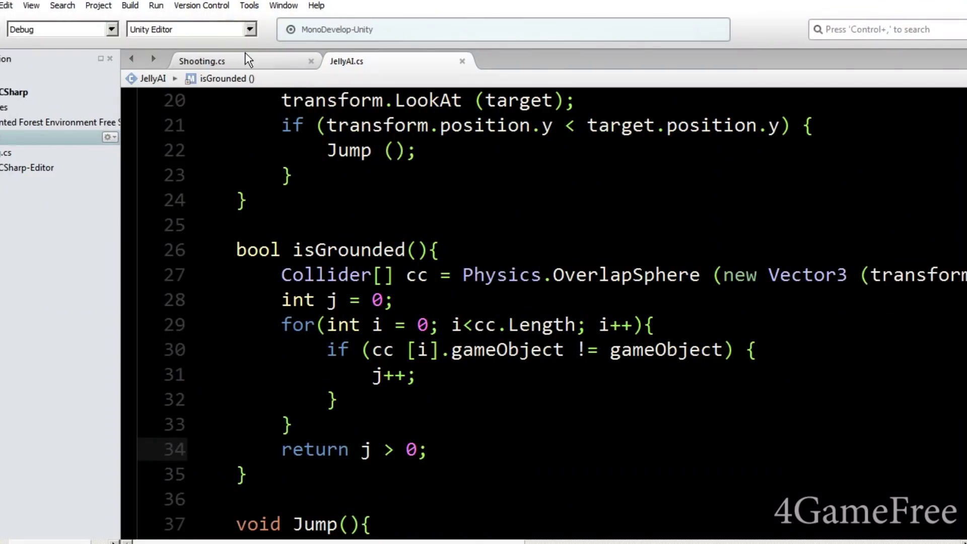
- Open Shooting.cs and move the Destroy call onto its own line
click(247, 61)
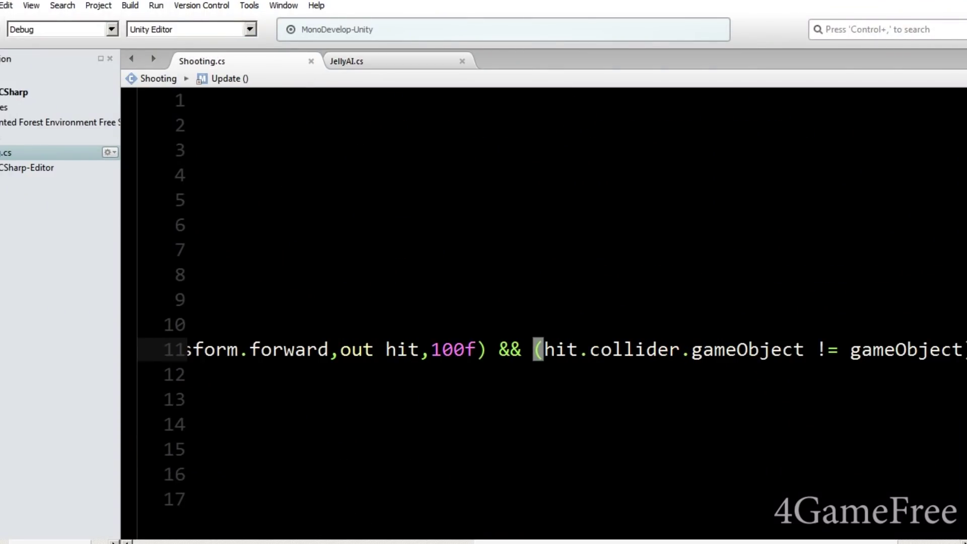
click(371, 374)
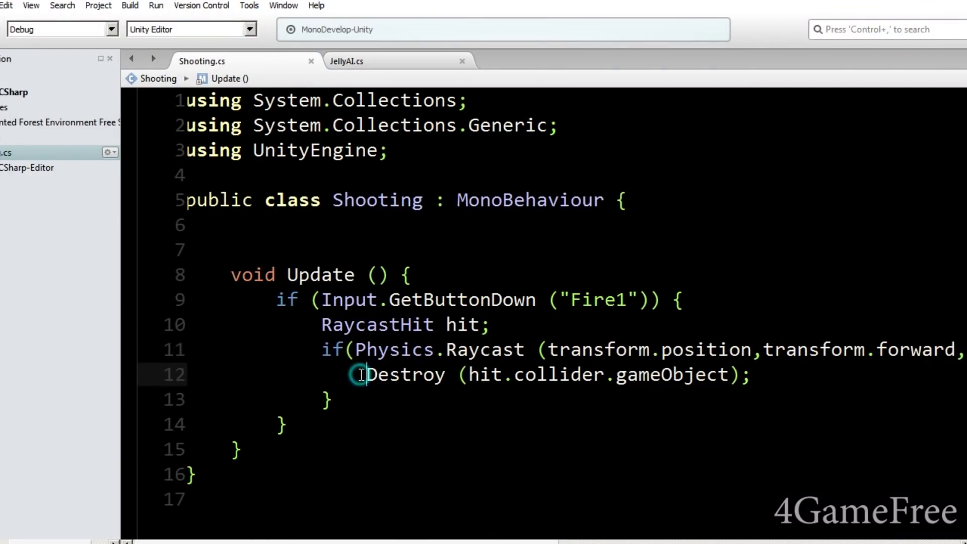
key(Return)
key(Up)
- Guard Destroy with if(hit.collider.gameObject.GetComponent<JellyAI>())
text(if())
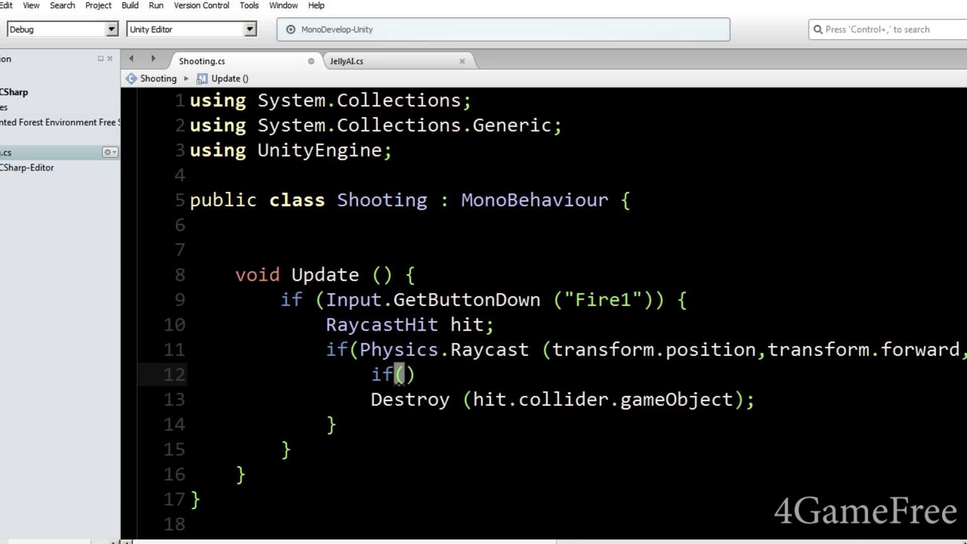
text(hit.v)
key(BackSpace)
text(co)
key(Return)
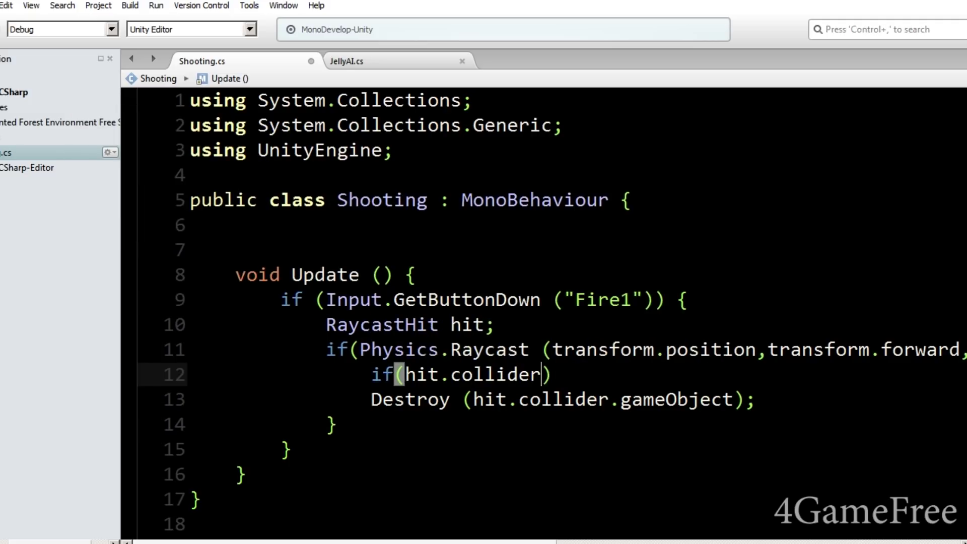
text(.g)
key(Return)
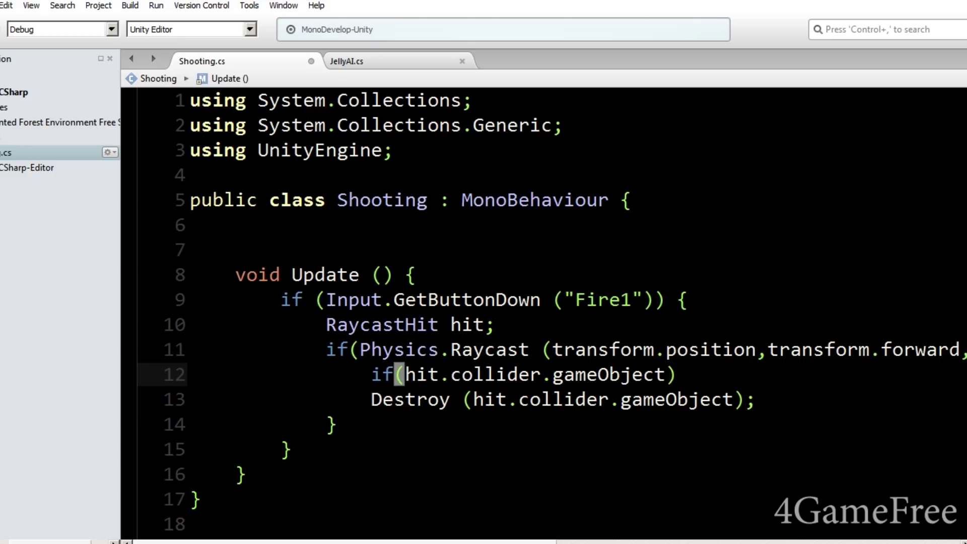
text(.Get)
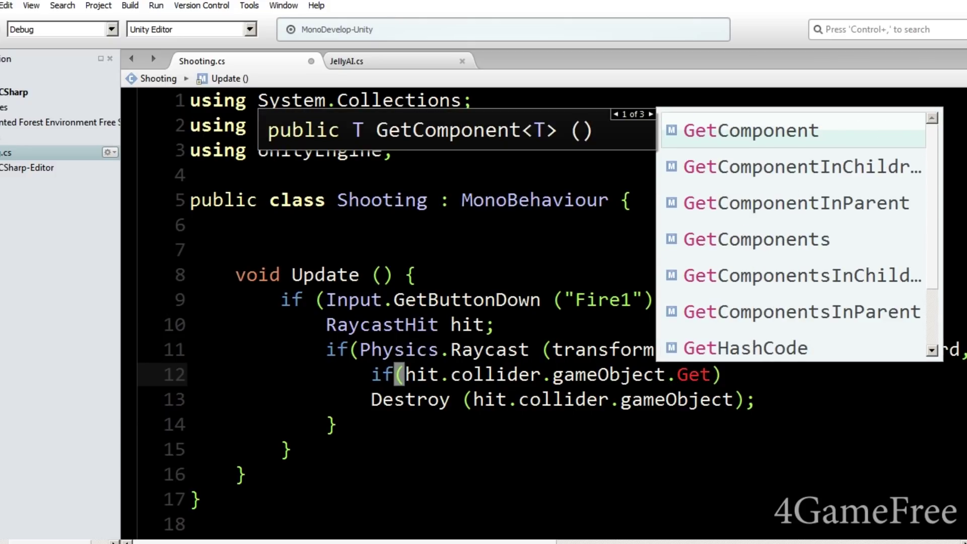
key(Return)
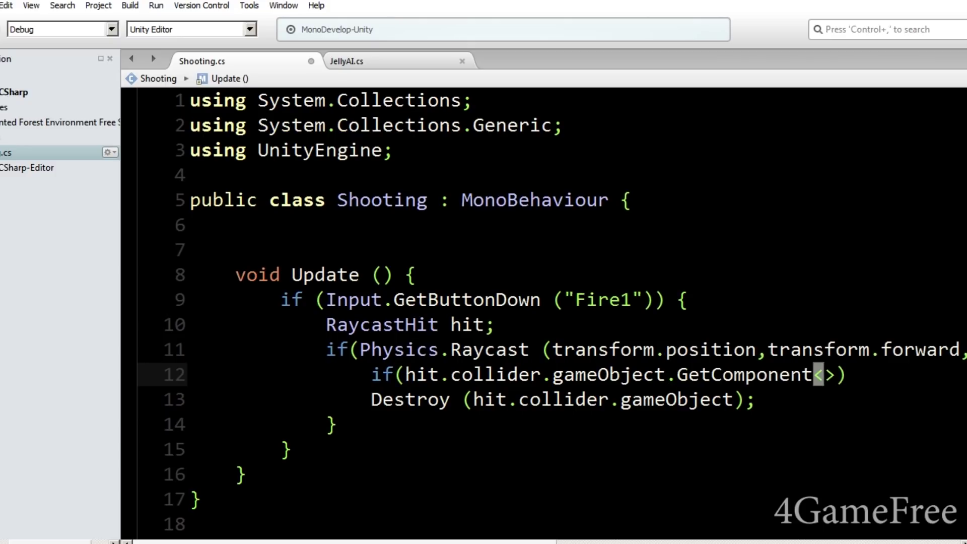
text(JellyAI>()))
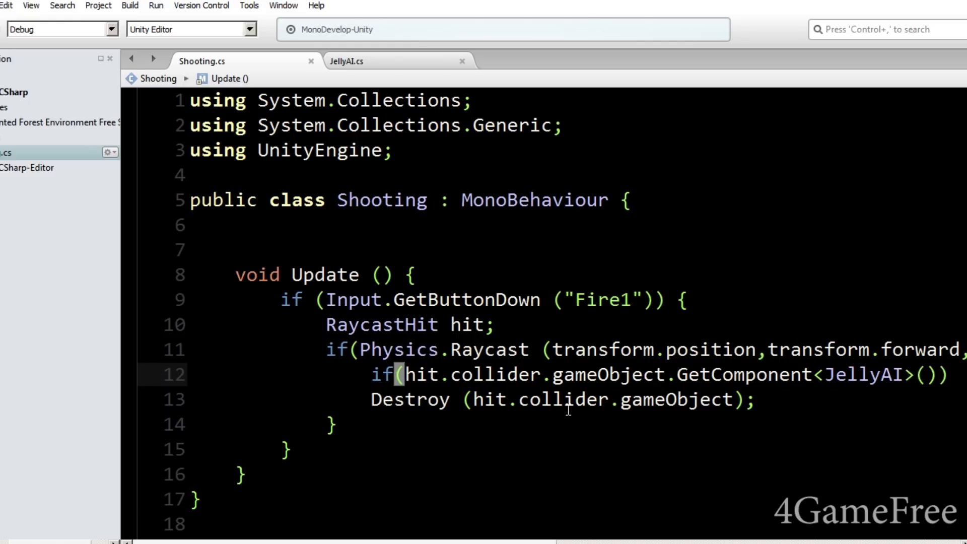
mouse_move(569, 411)
click(375, 53)
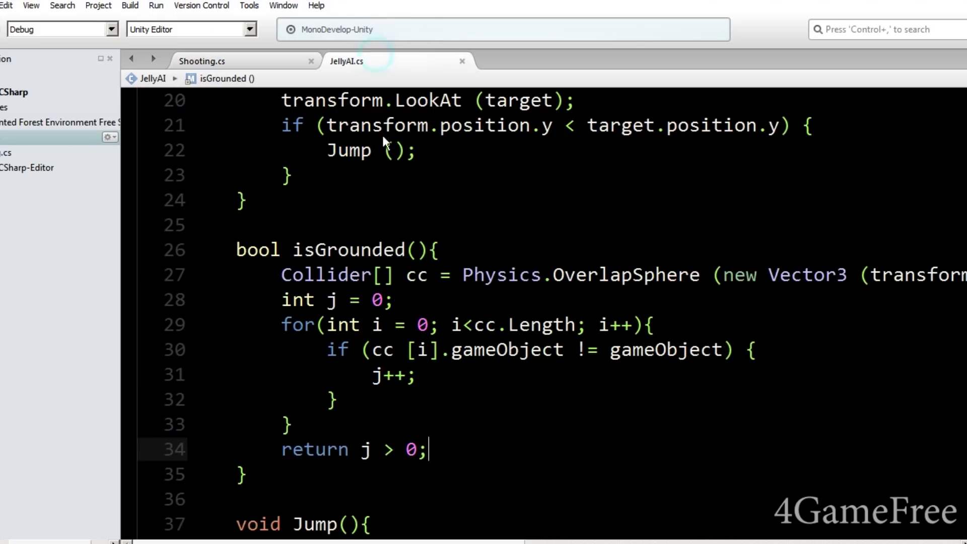
- Add an empty OnTriggerEnter method with a Collider parameter after the Jump method
scroll(550, 312, down, 3)
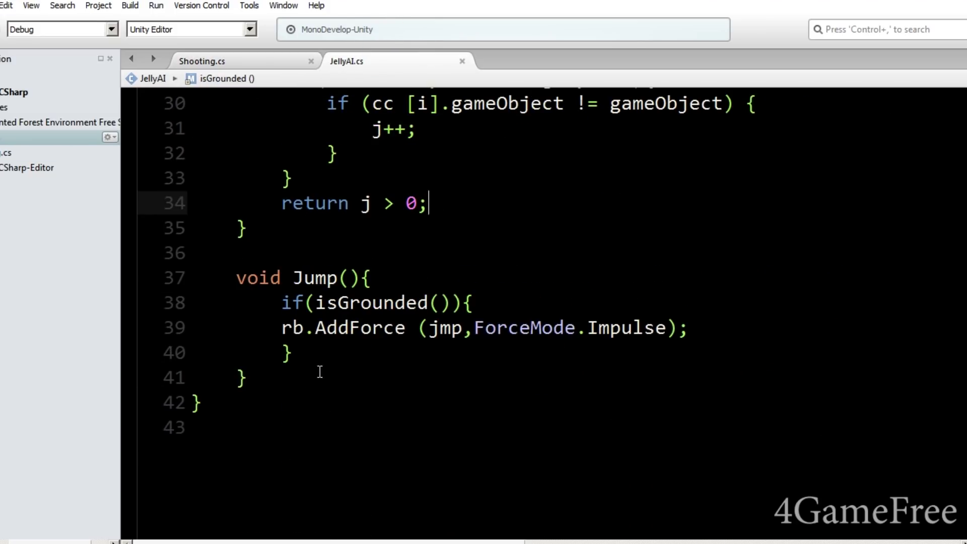
click(254, 378)
key(Return)
key(Return)
text(void OnT)
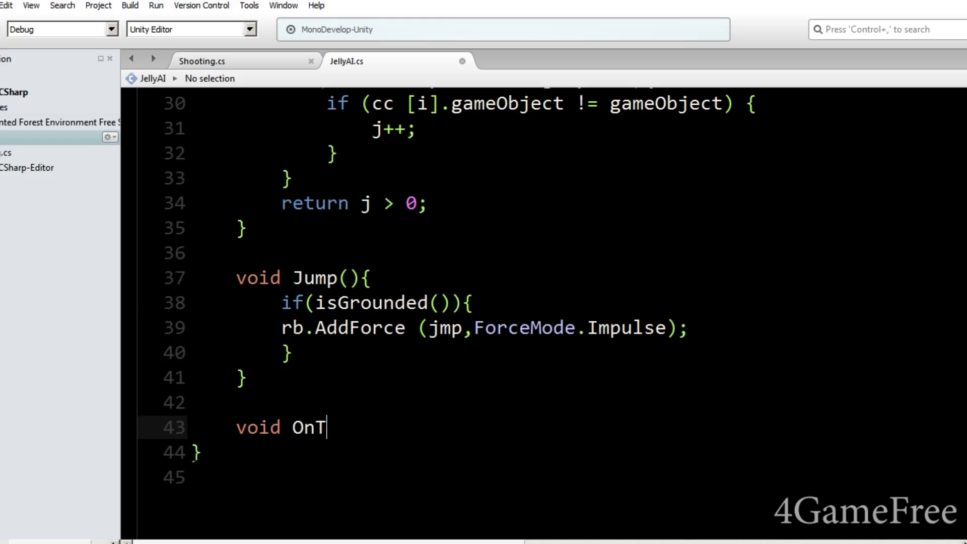
text(riggerEnter(){)
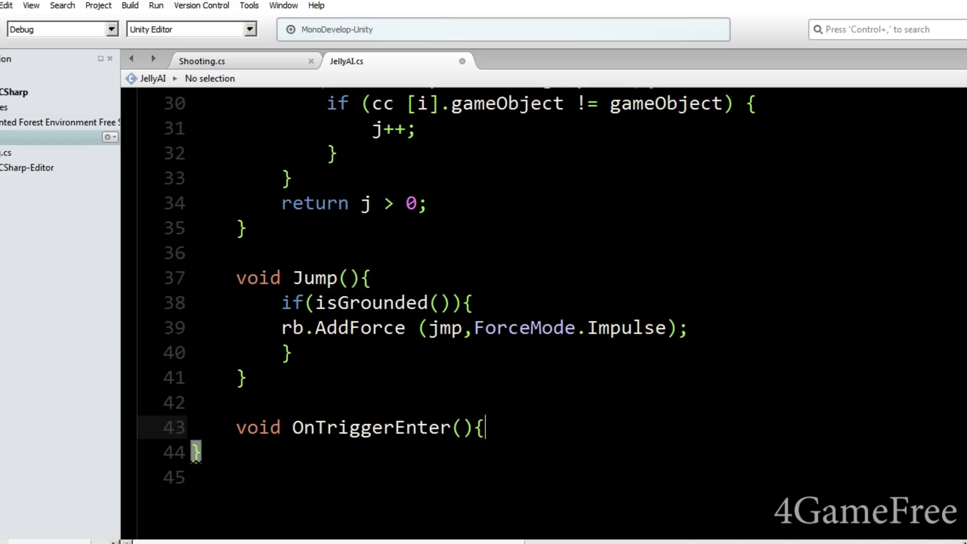
key(Return)
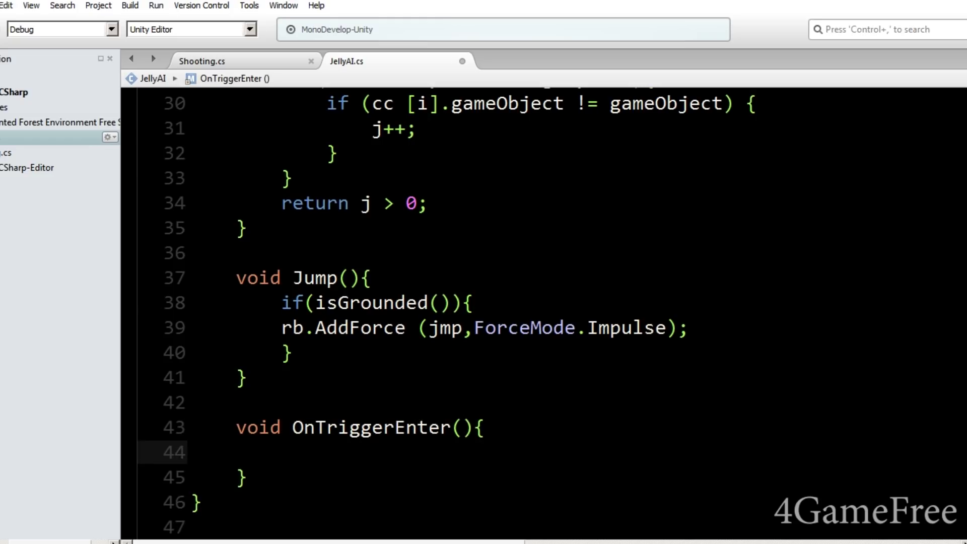
click(458, 427)
text(Coll)
key(Return)
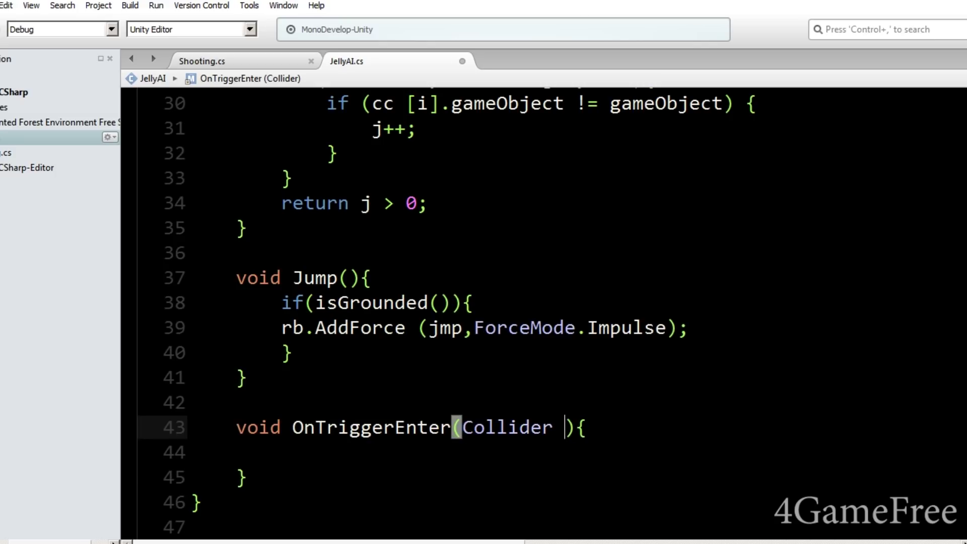
- Rename the handler to OnCollisionEnter and make its parameter (Collision other)
click(554, 427)
key(BackSpace)
key(BackSpace)
key(BackSpace)
key(BackSpace)
key(BackSpace)
key(BackSpace)
text(Collision)
click(508, 427)
key(BackSpace)
key(BackSpace)
key(BackSpace)
key(BackSpace)
key(BackSpace)
text(llision )
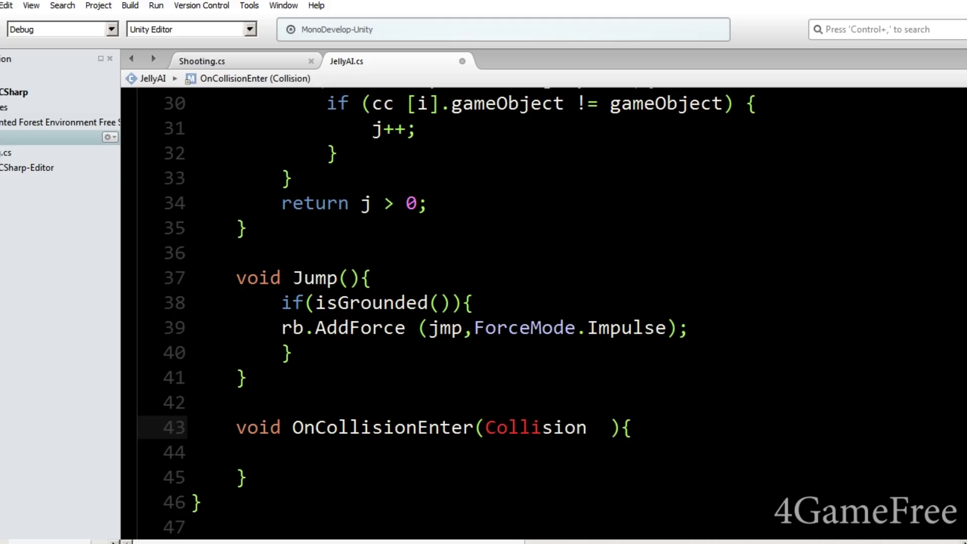
text(otg)
key(BackSpace)
text(her)
key(Down)
text(o)
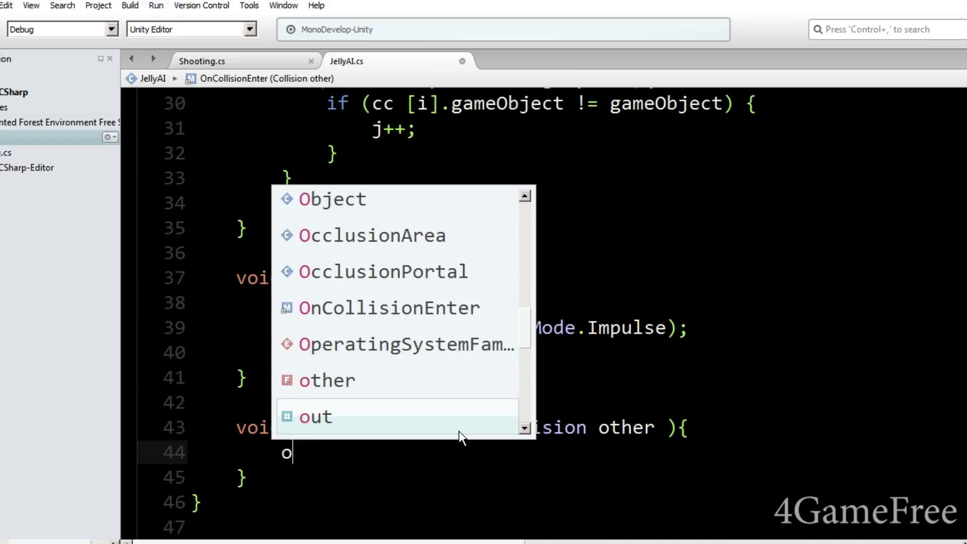
text(the)
key(BackSpace)
key(BackSpace)
key(BackSpace)
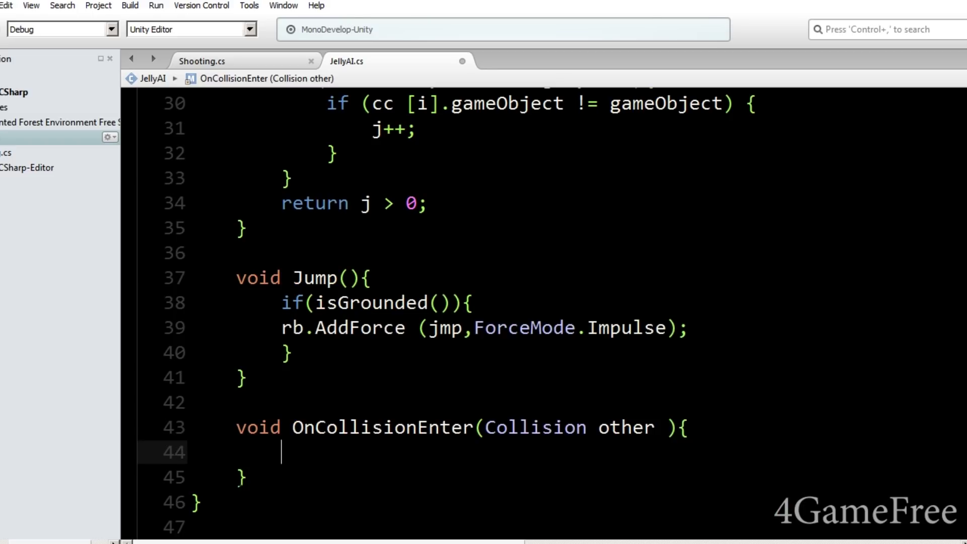
key(ctrl+Home)
click(470, 151)
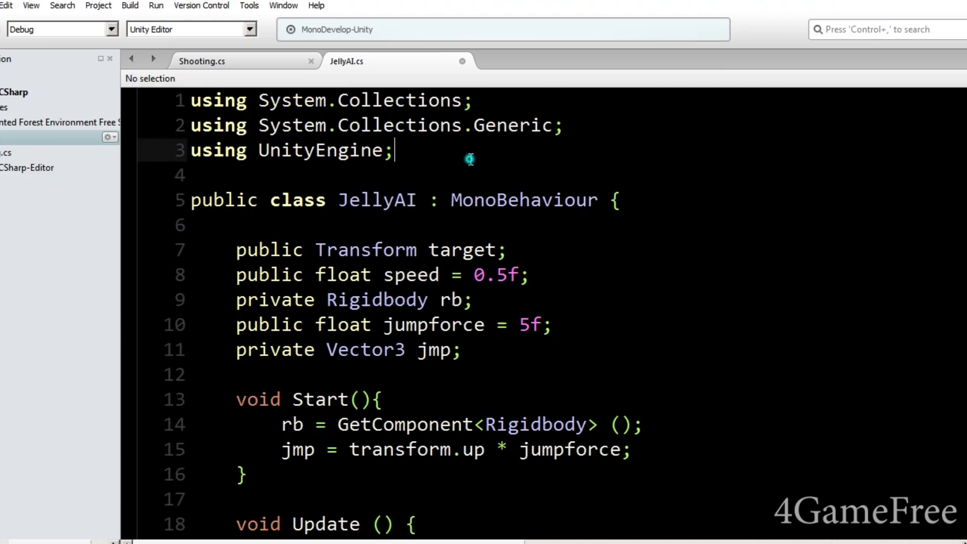
- Add 'using UnityEngine.SceneManagement;' below the existing using lines
key(Return)
text(using UnityEngine)
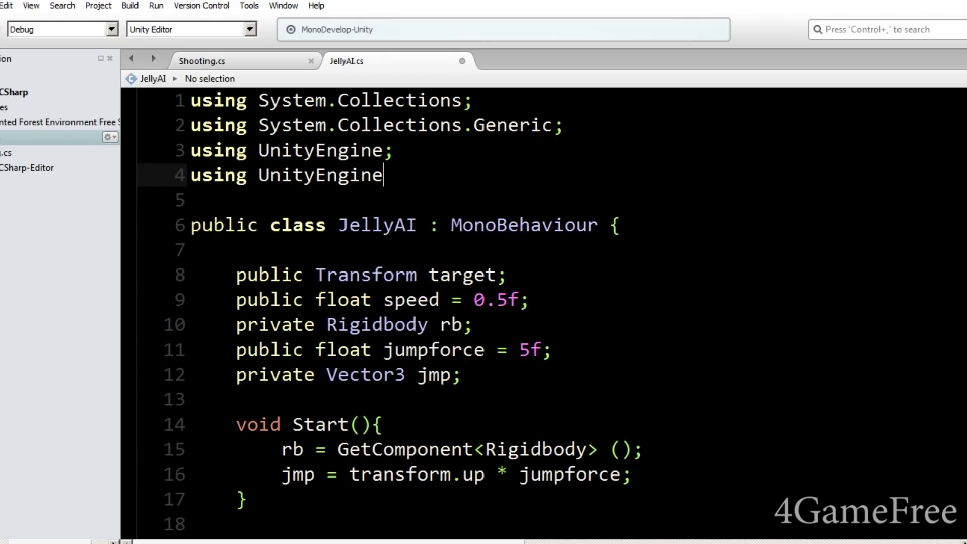
text(.SceneManagement;)
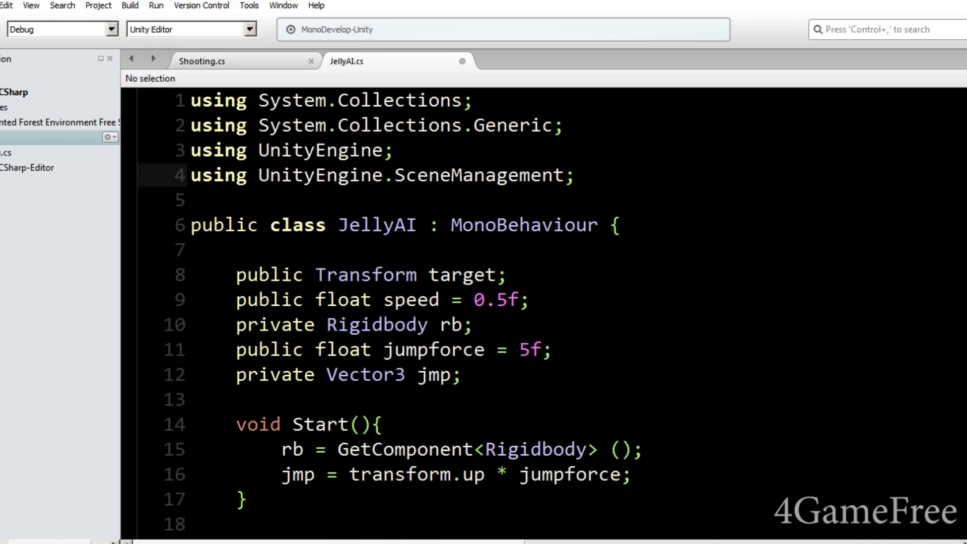
key(ctrl+End)
- Write SceneManager.LoadScene(SceneManager.GetActiveScene()) inside OnCollisionEnter
click(295, 443)
text(Sce)
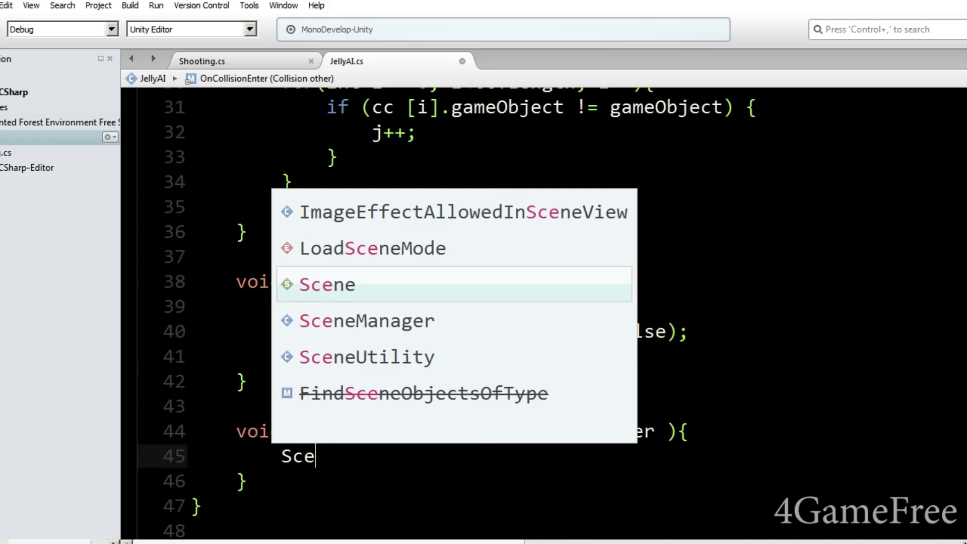
text(neMan)
key(Return)
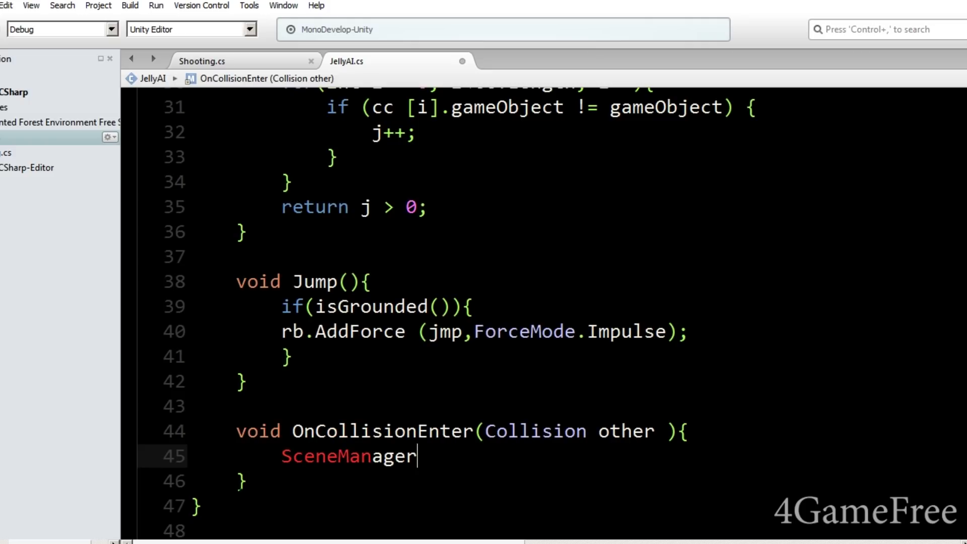
text(.L)
key(Return)
text(();)
click(553, 456)
text(Sce)
key(Down)
key(Down)
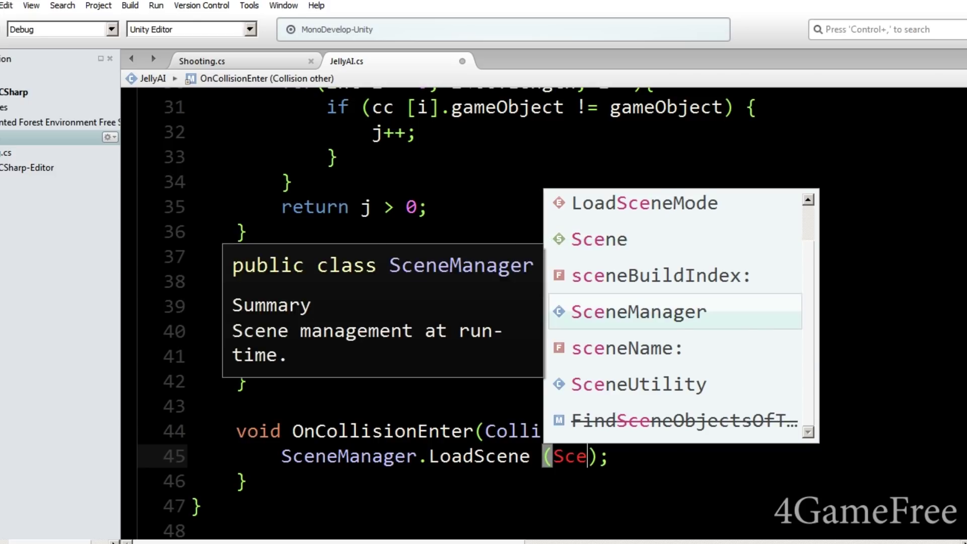
text(.Get)
key(Up)
key(Return)
text(()
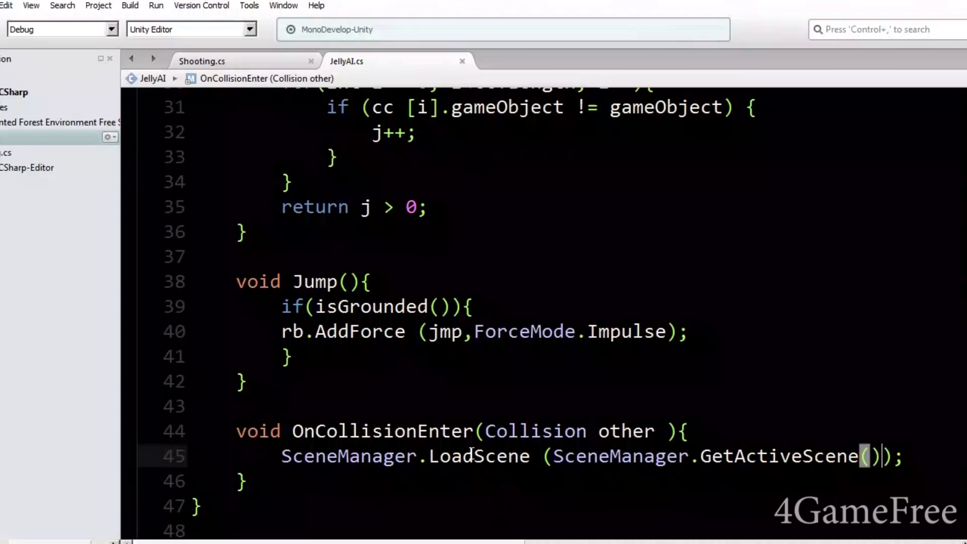
- Guard the LoadScene call with if(other.gameObject.GetComponent<Shooting>())
click(695, 429)
key(Return)
text(if)
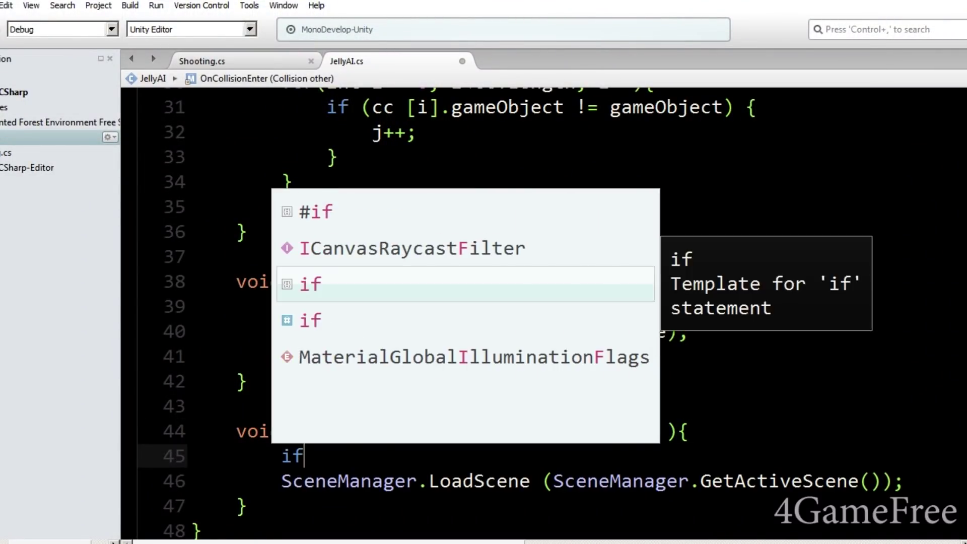
text((other.gameObject.GetC)
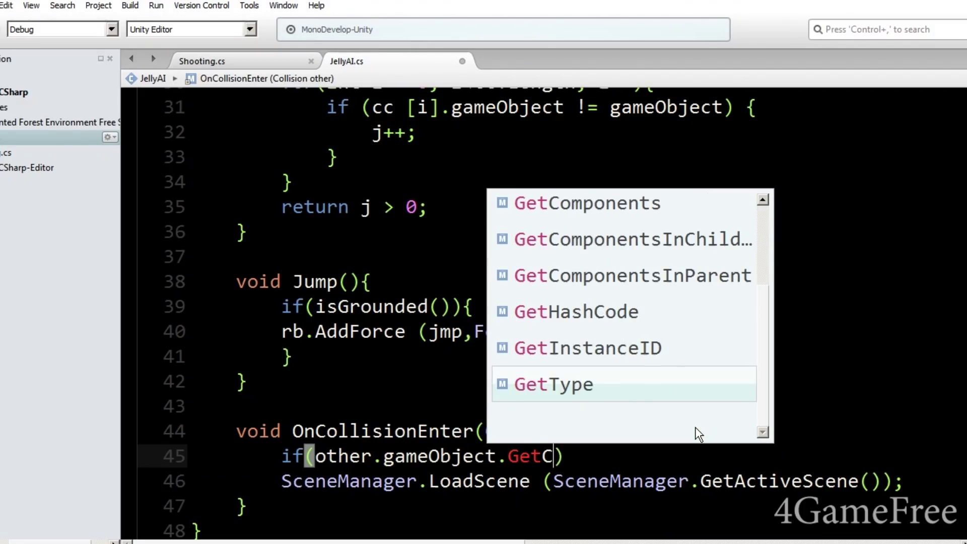
key(Return)
text(<)
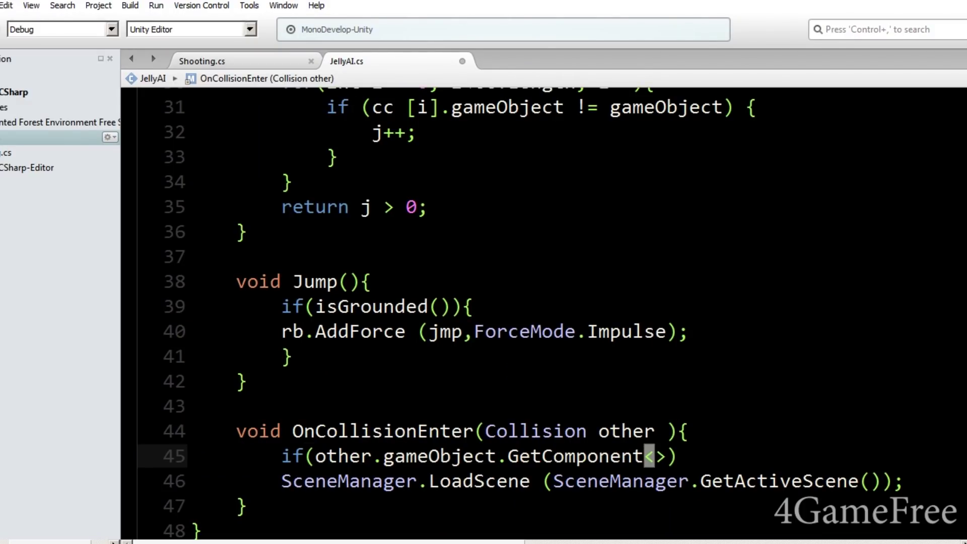
text(Shh)
key(BackSpace)
text(ooting>()))
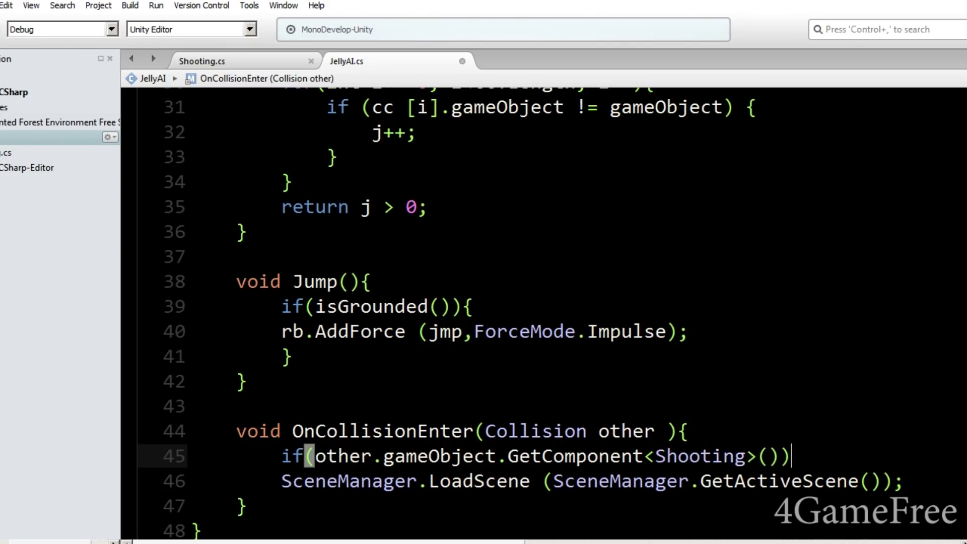
- Pass GetActiveScene().name to LoadScene after a quick check in Unity
key(alt+Tab)
click(460, 26)
key(alt+Tab)
click(876, 481)
text(.name)
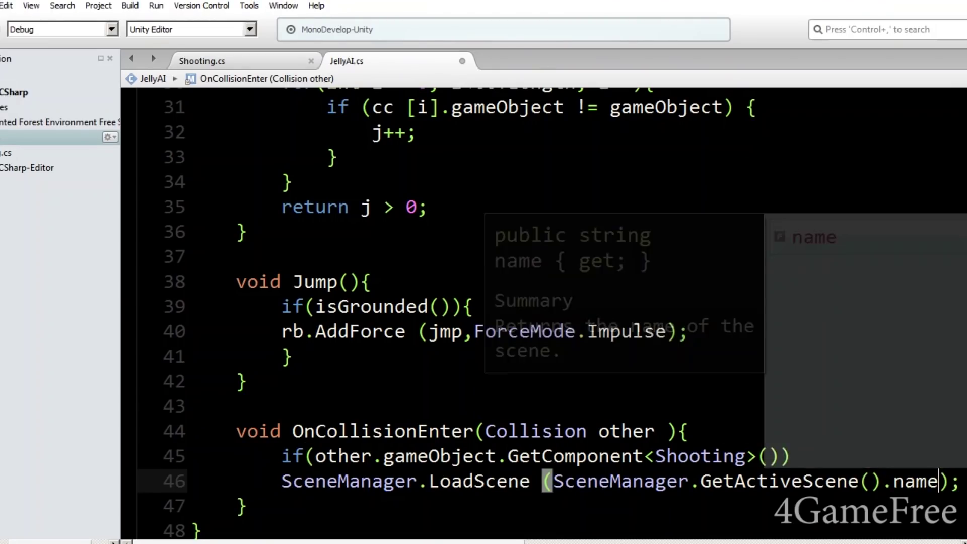
key(alt+Tab)
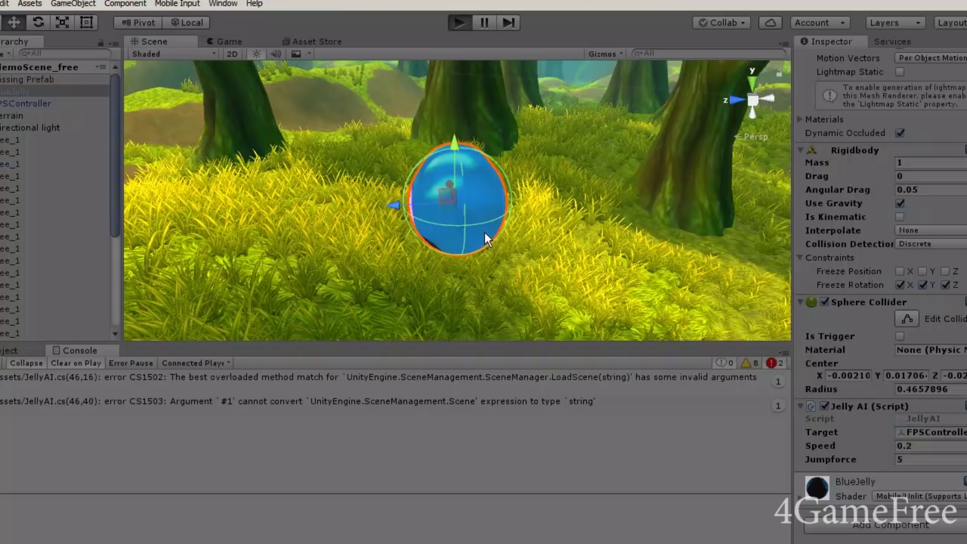
- Play the scene, walk toward the approaching blue jelly, shoot it, then stop playing
key(ctrl+p)
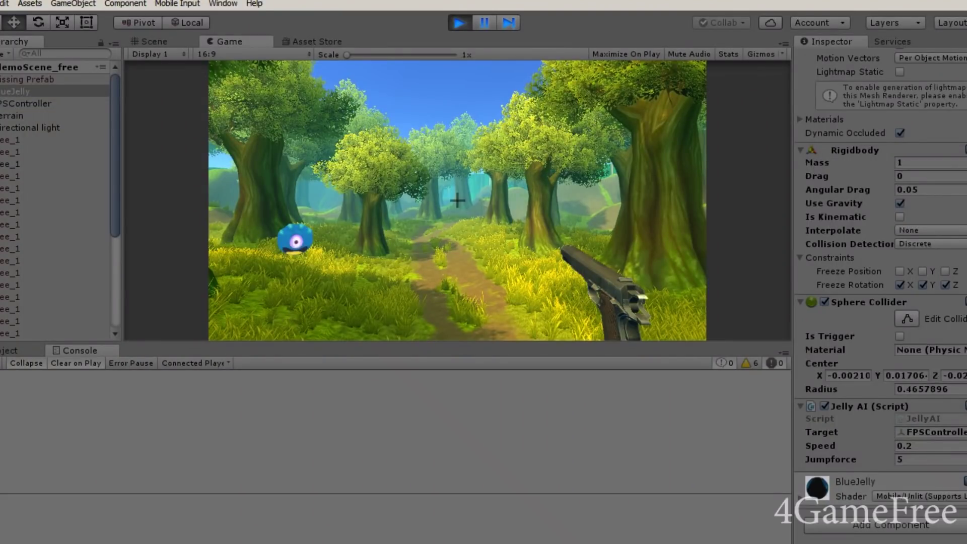
key(w)
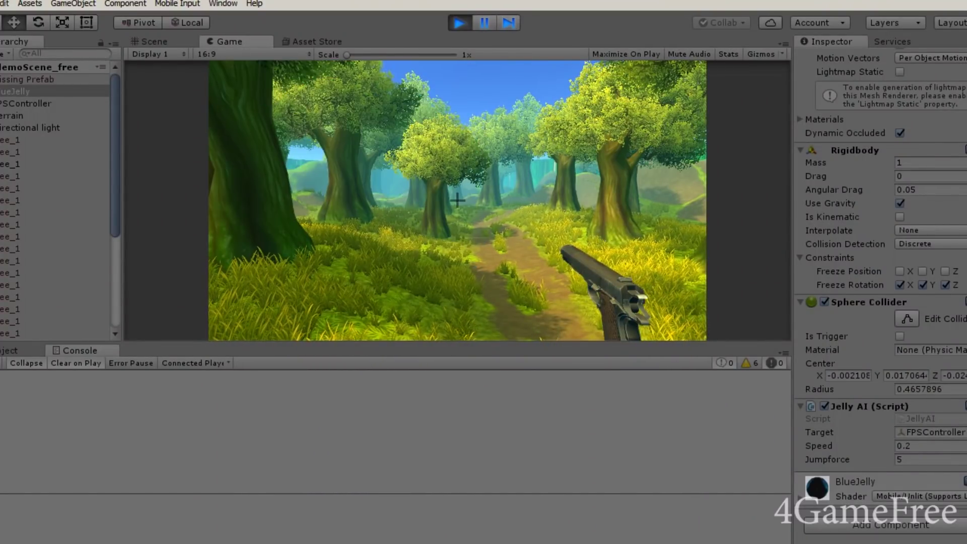
key(a)
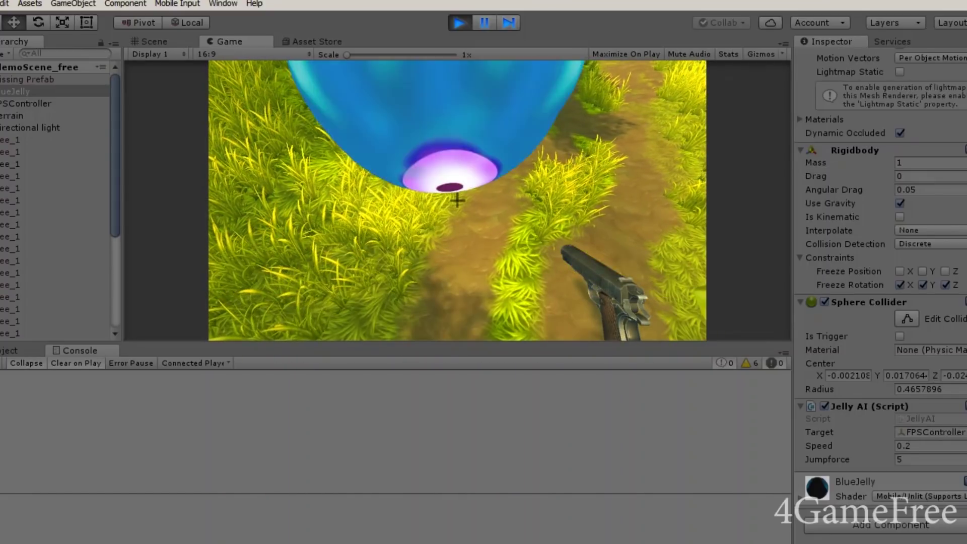
click(457, 201)
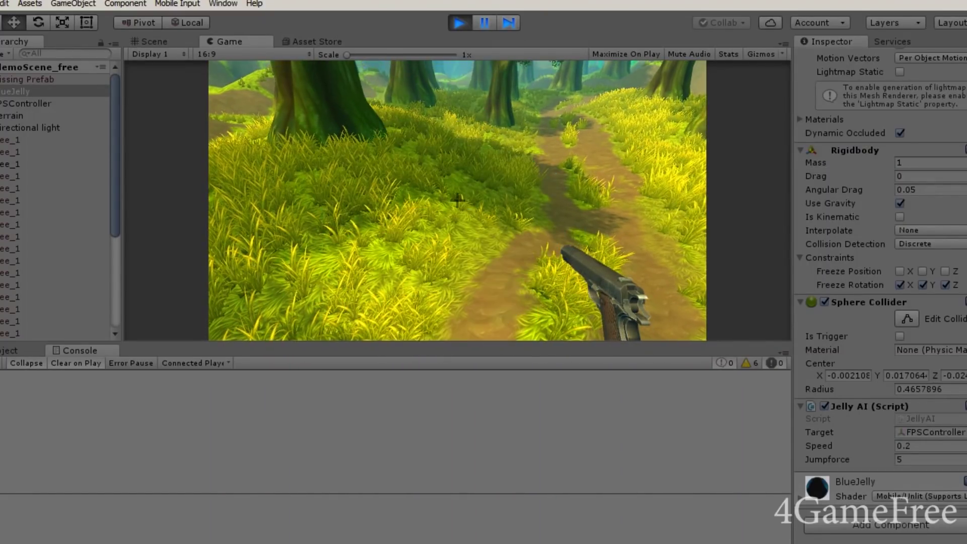
key(ctrl+p)
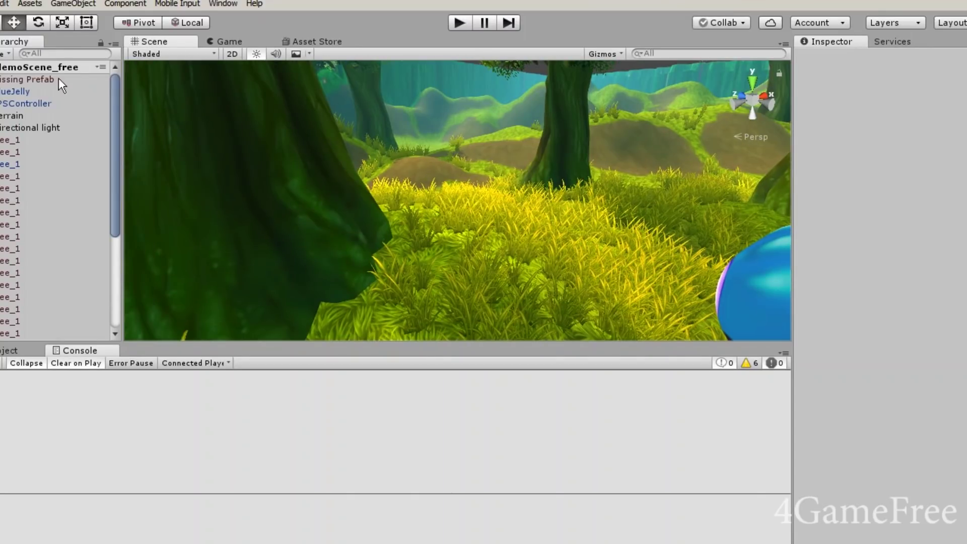
- Frame FPSController, dock the Game view right of the Scene view, and start playing
click(38, 104)
double_click(38, 104)
click(229, 41)
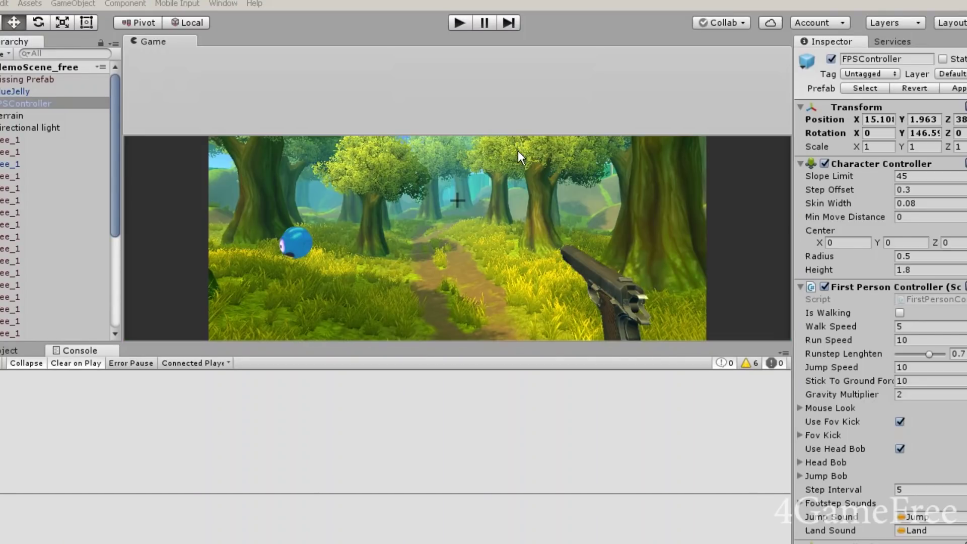
drag(519, 151, 727, 158)
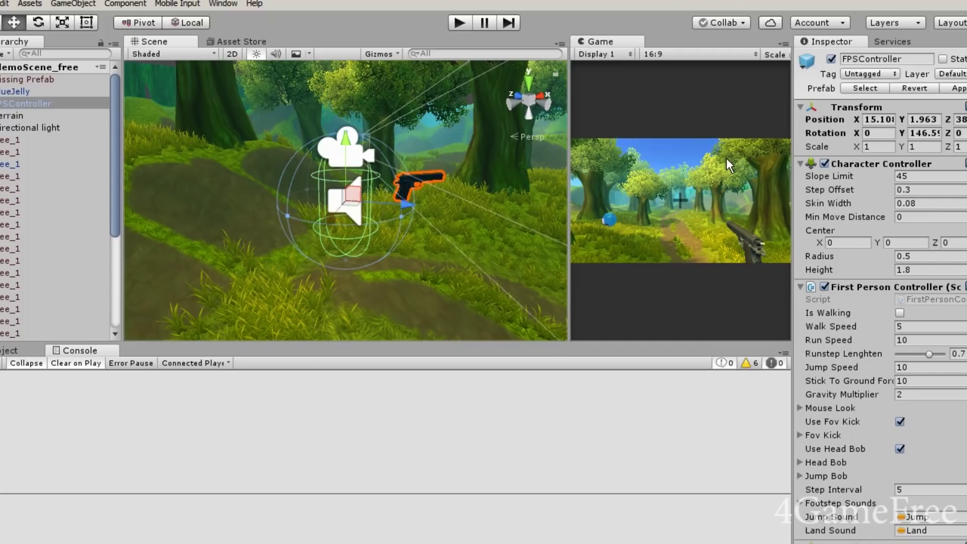
click(458, 23)
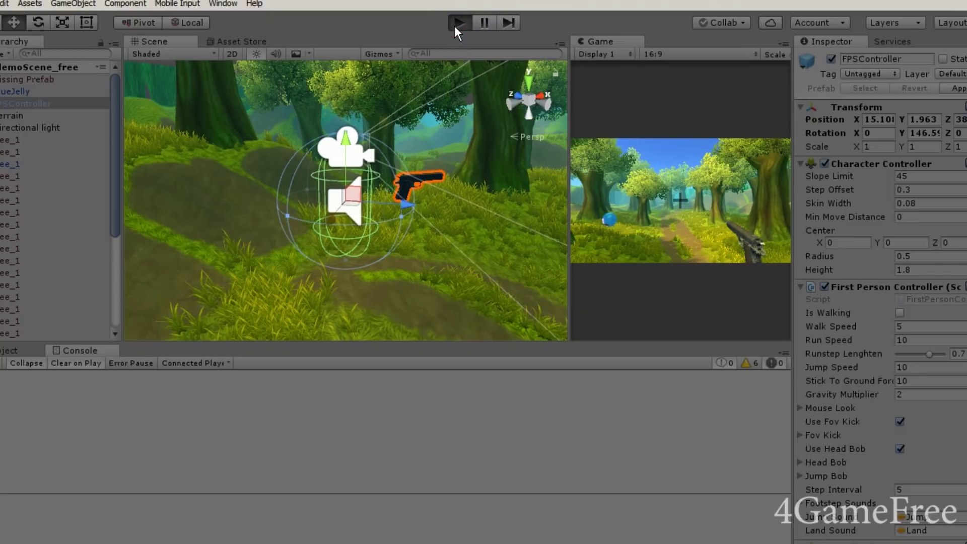
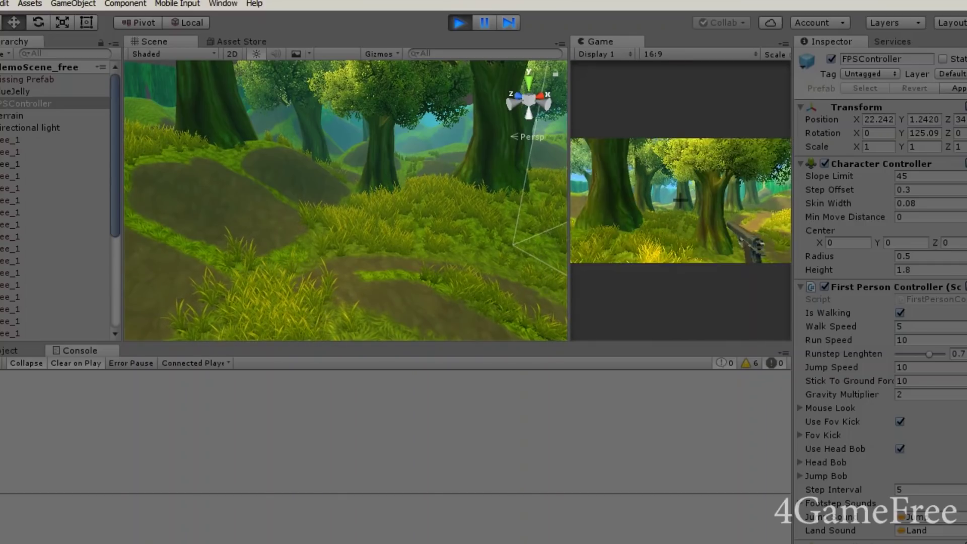
- Exit Play mode and scroll through JellyAI.cs in MonoDevelop to its OnCollisionEnter method
key(ctrl+p)
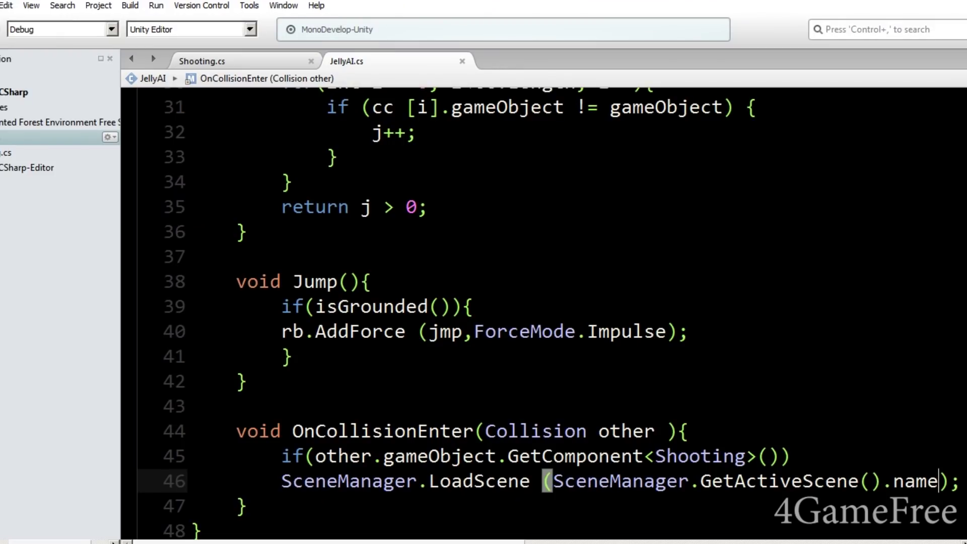
scroll(544, 312, down, 1)
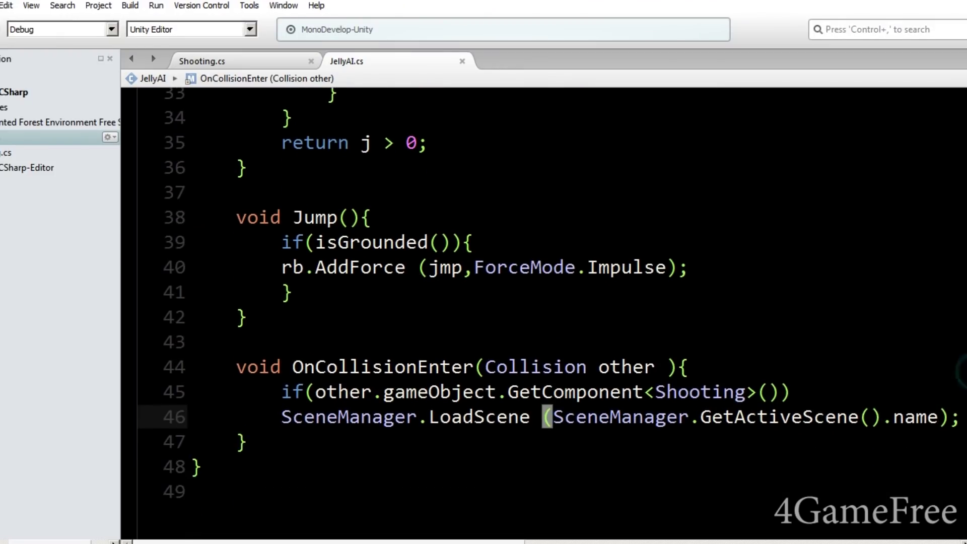
- Delete the OnCollisionEnter method and add a new line after the jump check in Update
drag(257, 442, 236, 358)
key(Delete)
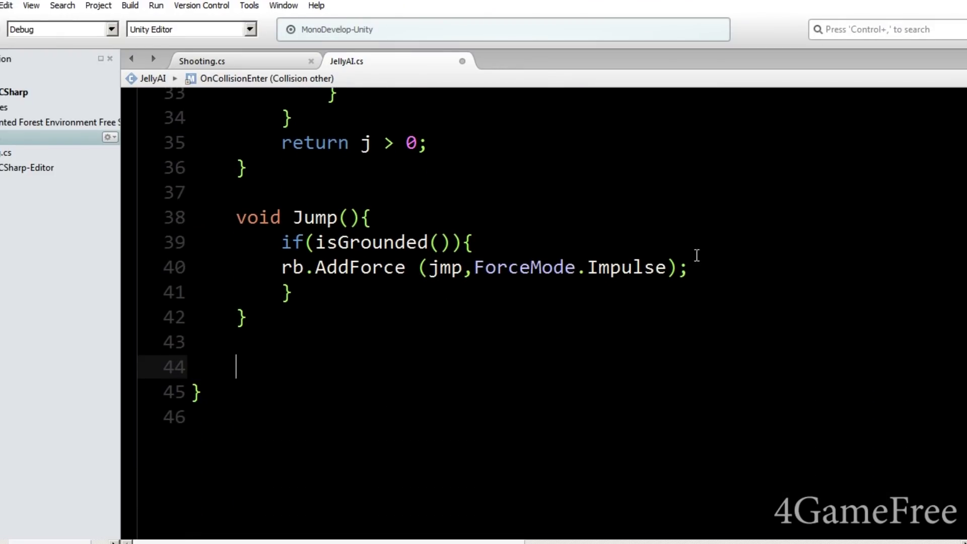
scroll(695, 257, up, 3)
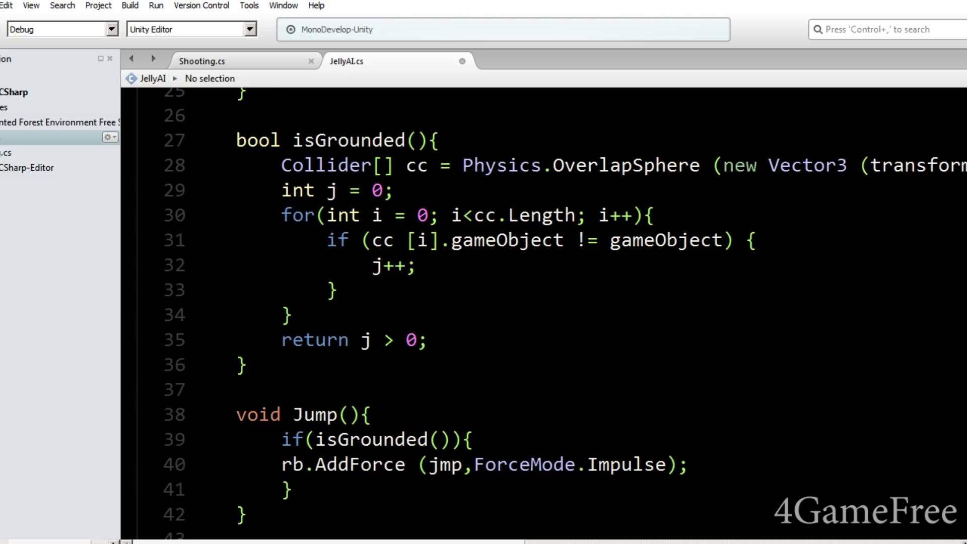
scroll(702, 338, up, 2)
scroll(702, 337, up, 2)
click(351, 376)
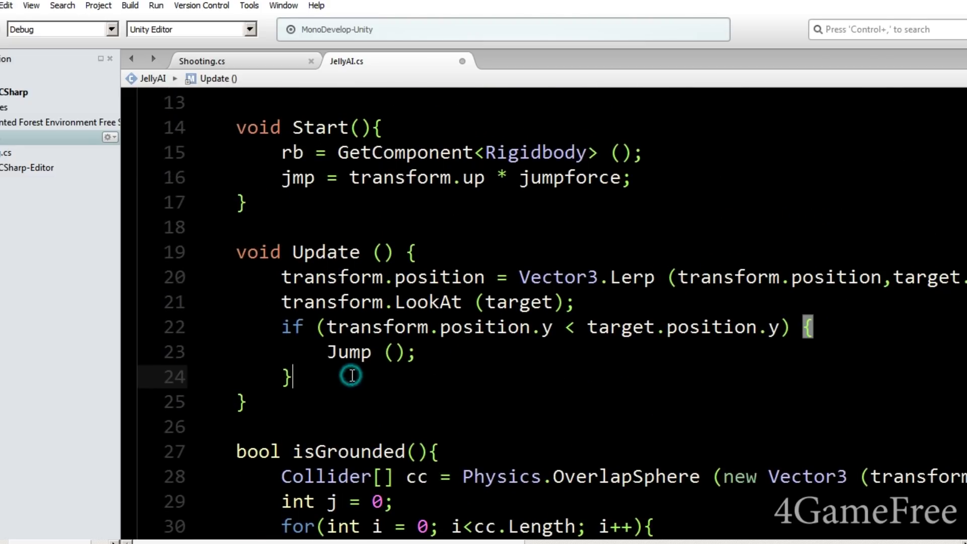
key(Return)
- Add an if testing Vector3.Distance(transform.position, target.position) < 2f
text(if()
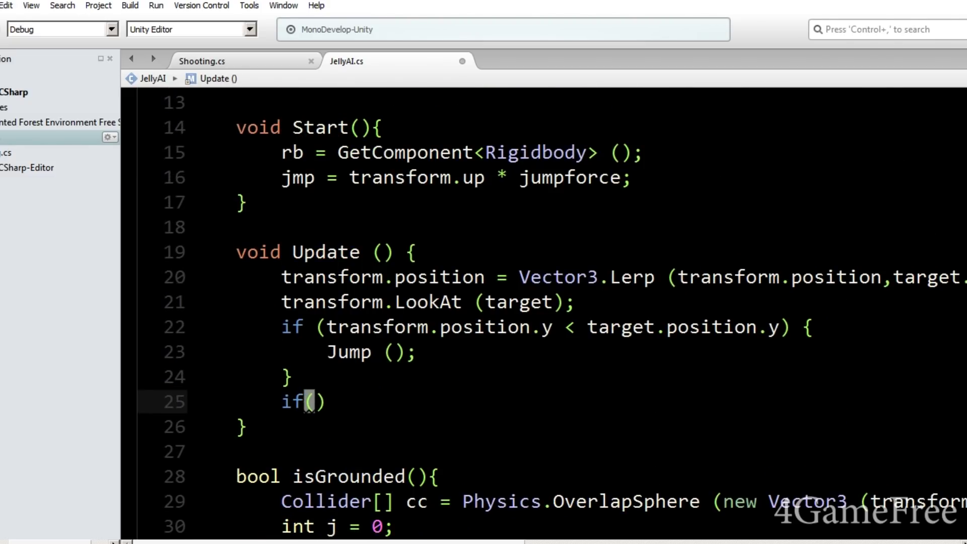
text(Vector3.)
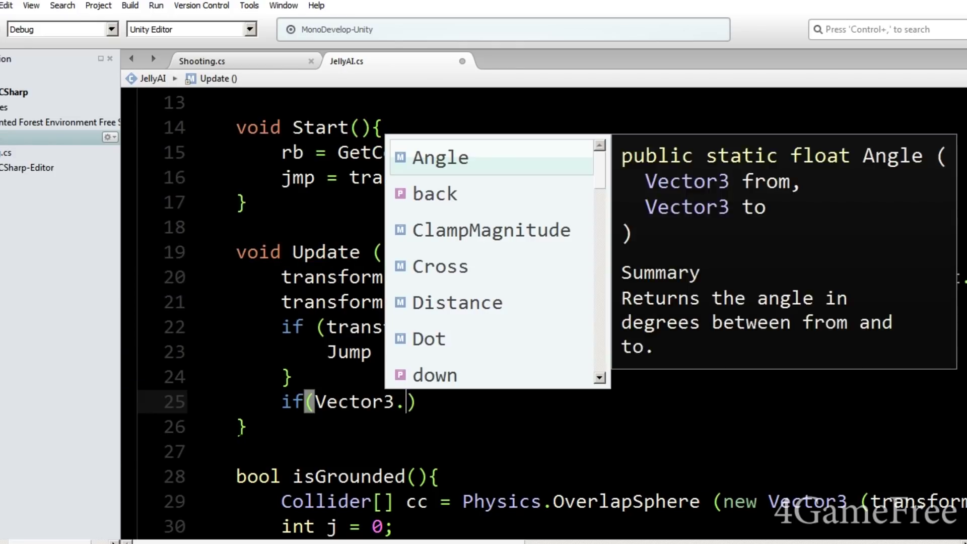
text(d)
key(Up)
key(Up)
key(Return)
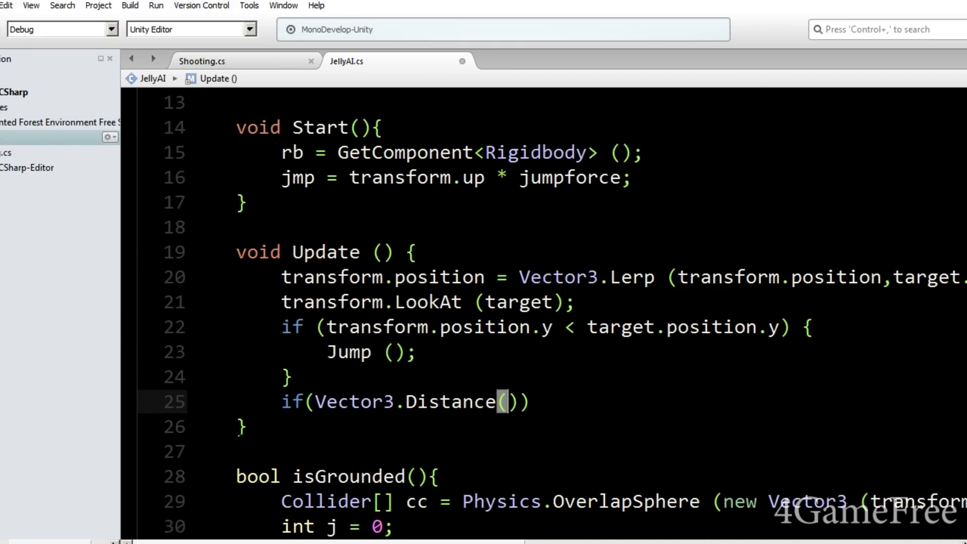
text(transform.p)
text(osition)
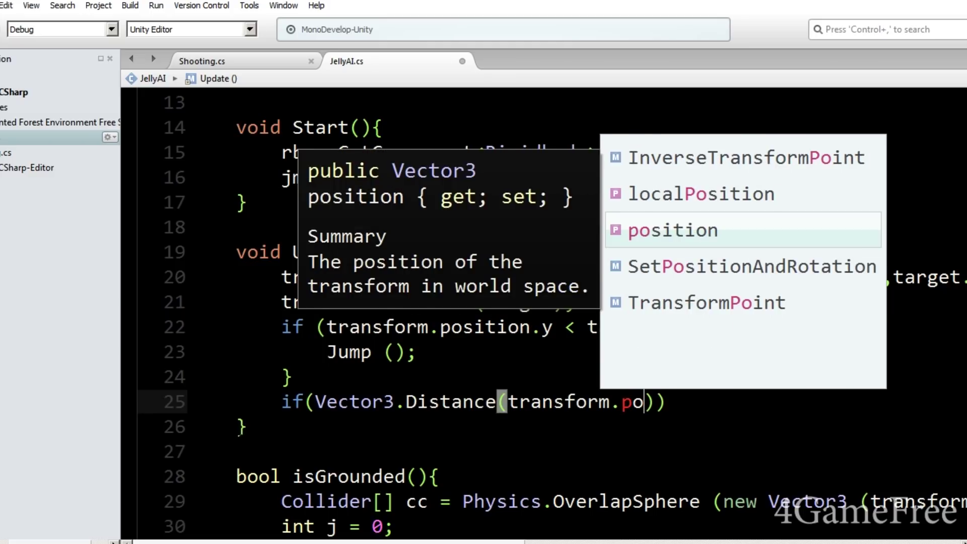
text(,)
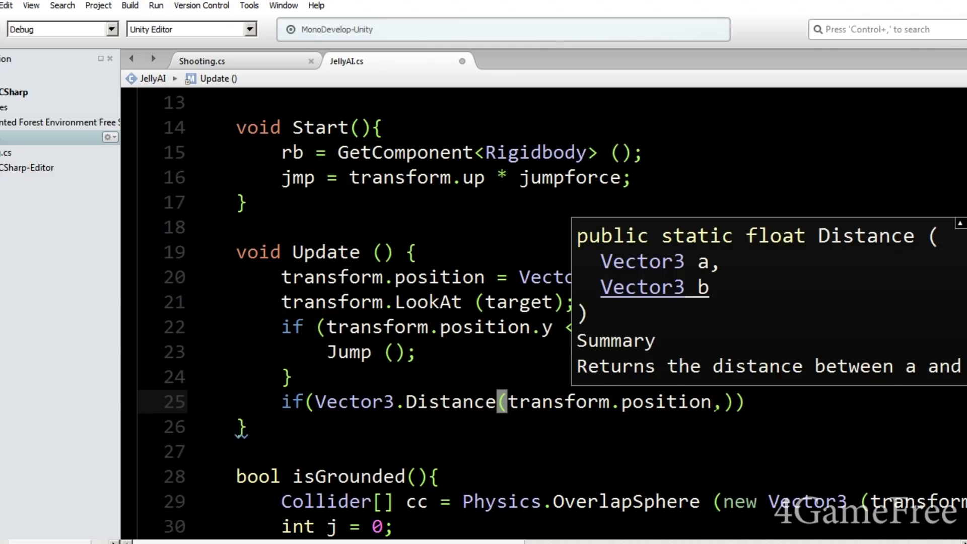
text(target.po)))
key(Left)
key(Left)
text(si)
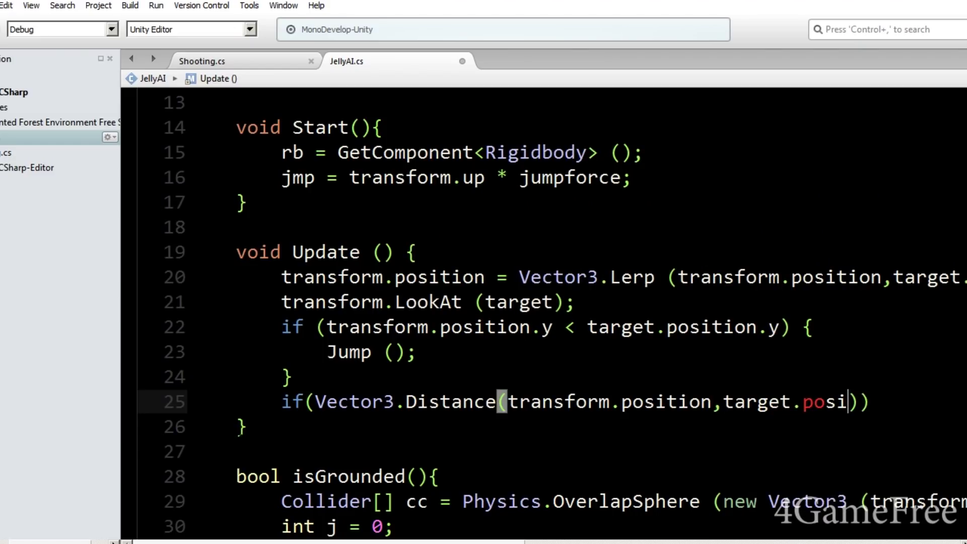
text(tion)
key(Right)
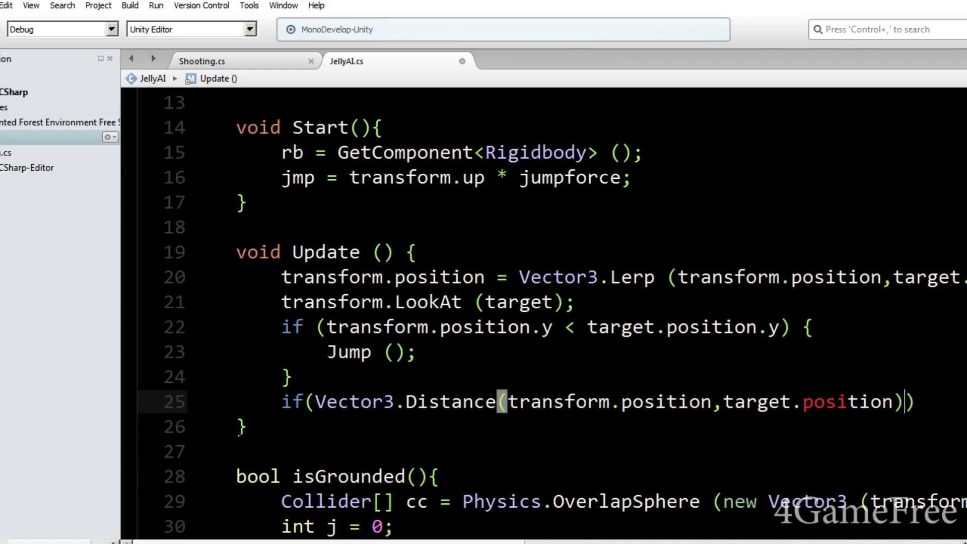
text(<1.)
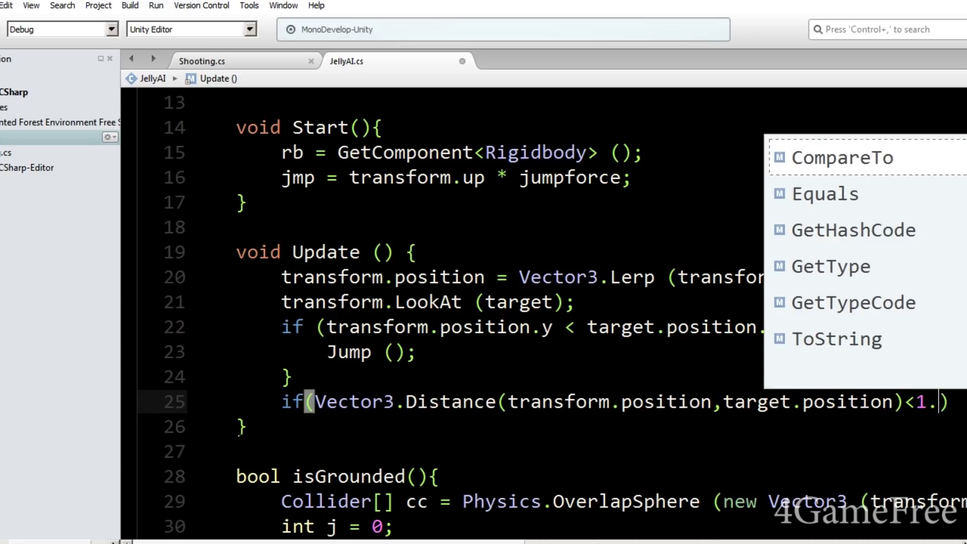
text(5f)
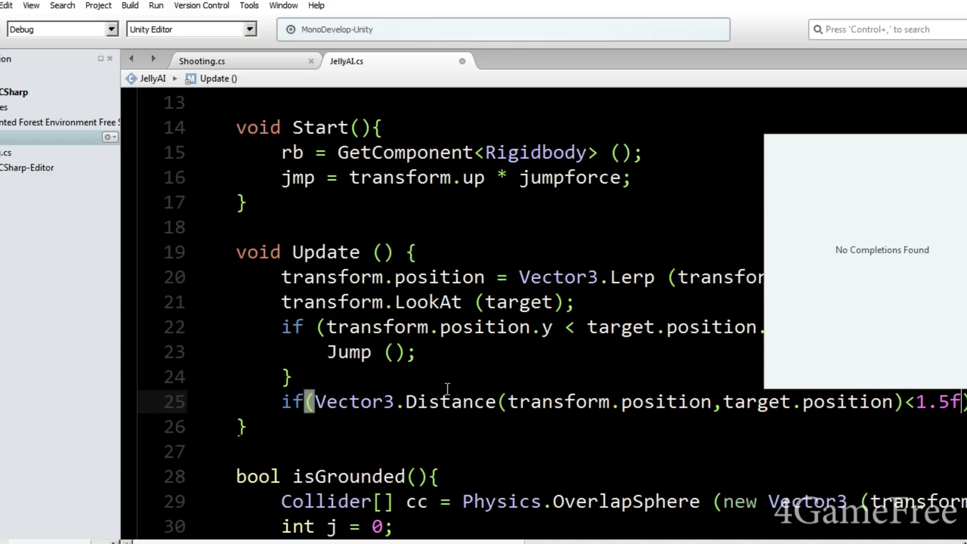
drag(948, 403, 915, 403)
text(2)
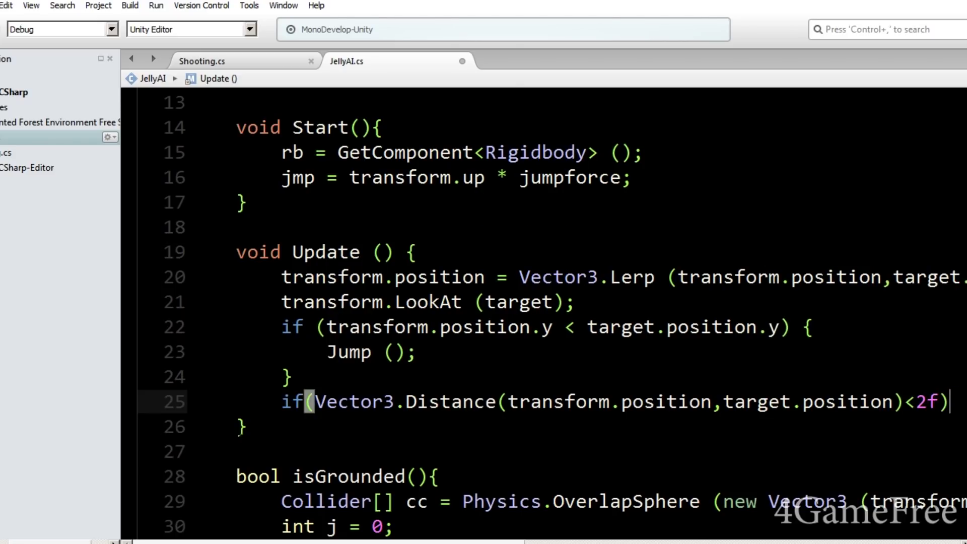
text({)
key(Return)
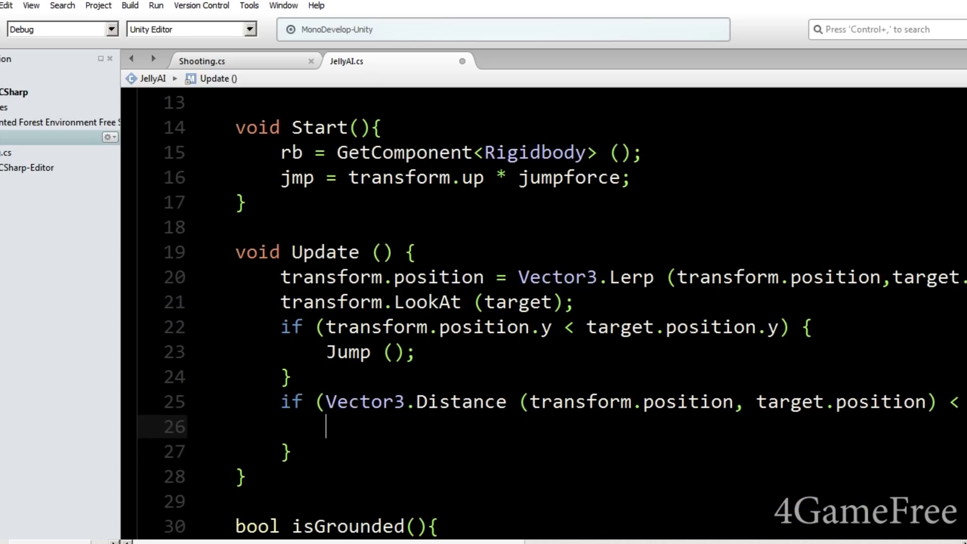
- Inside the if, call SceneManager.LoadScene(SceneManager.GetActiveScene()...), then play-test it in Unity
text(SceneManager)
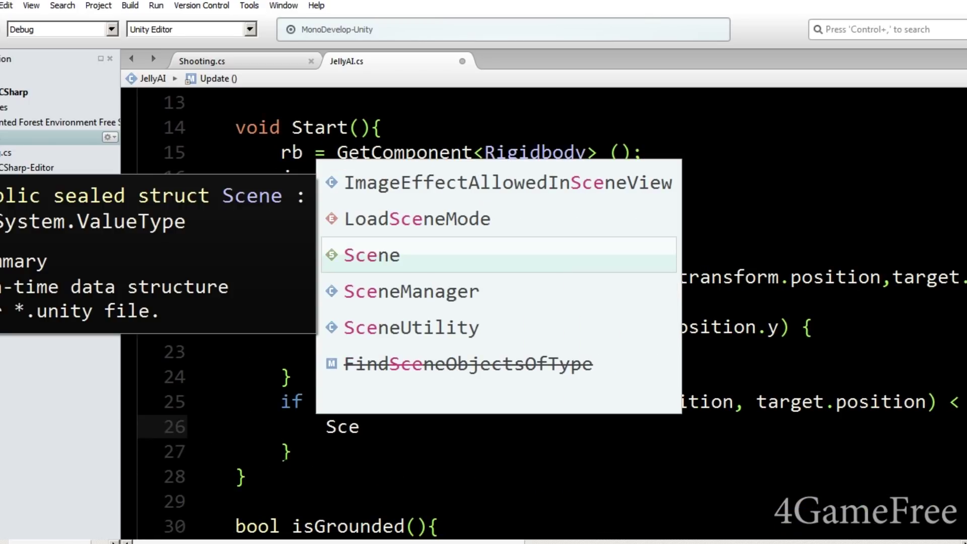
key(Down)
text(.Lo)
key(Return)
text(()Scene (SceneManager)
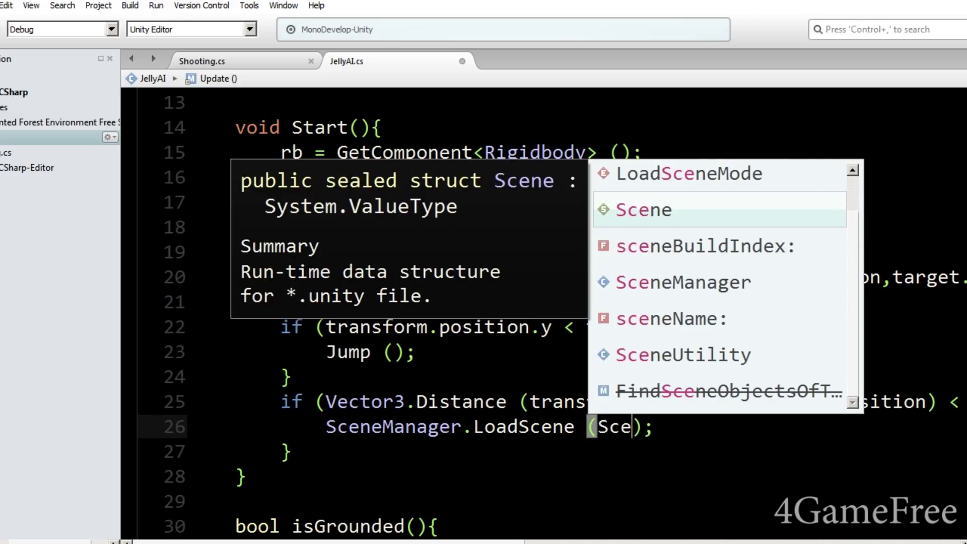
key(Down)
text(.Get)
key(Up)
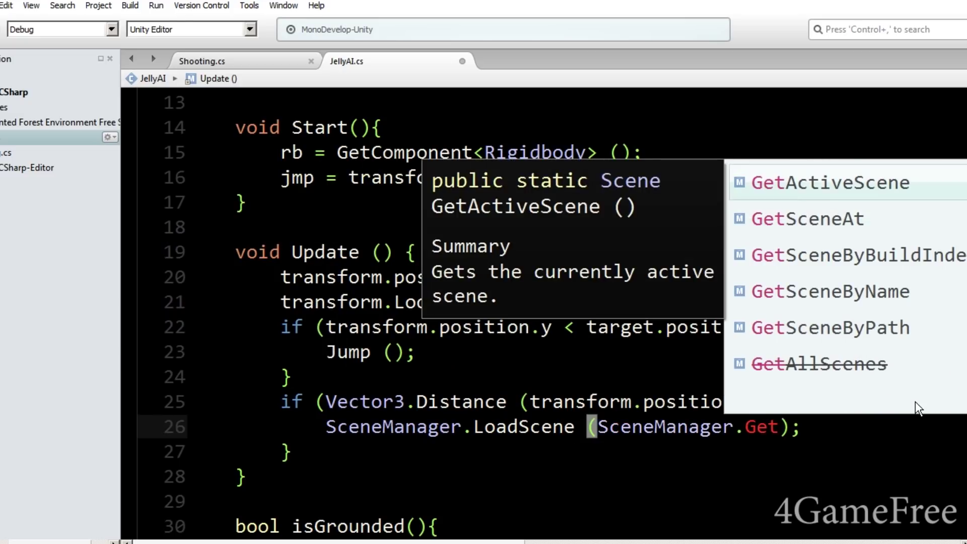
key(Return)
text(.name)
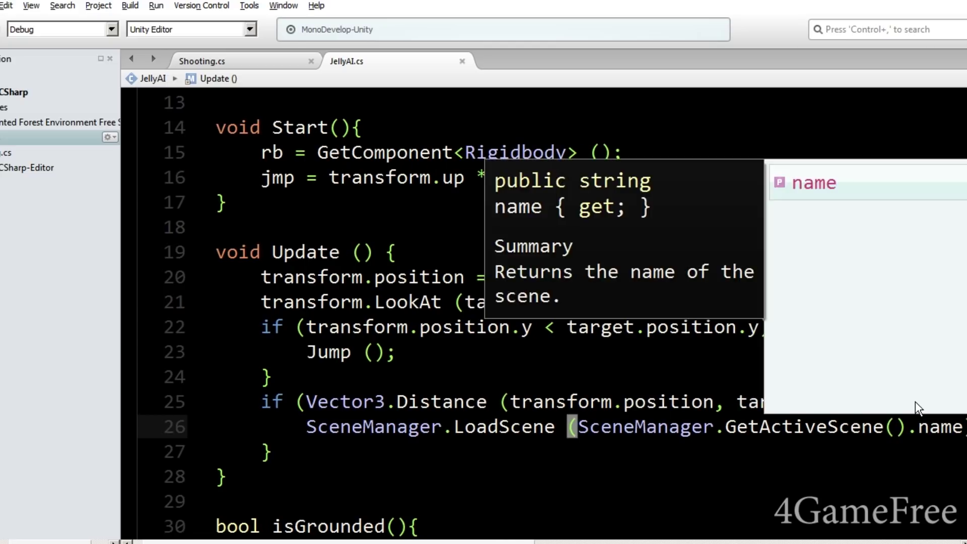
key(alt+Tab)
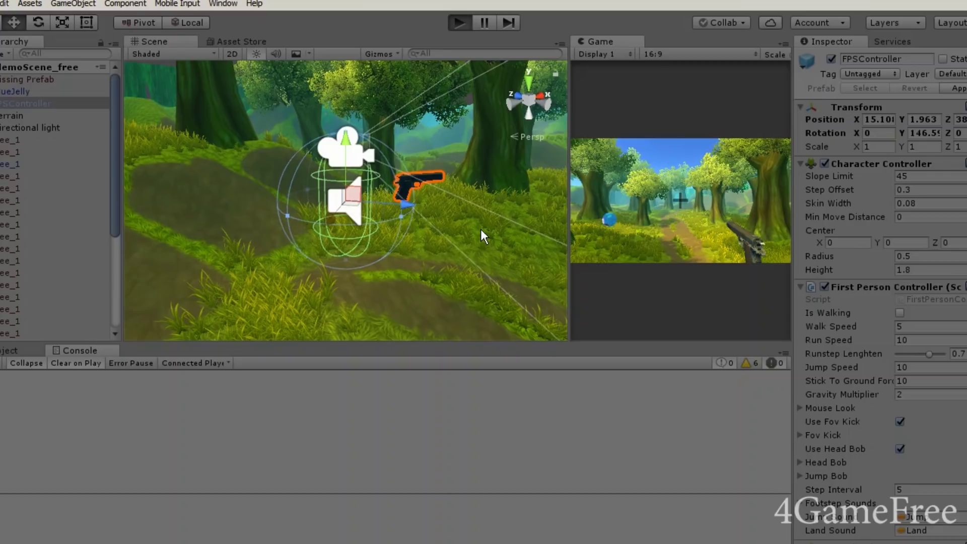
key(ctrl+p)
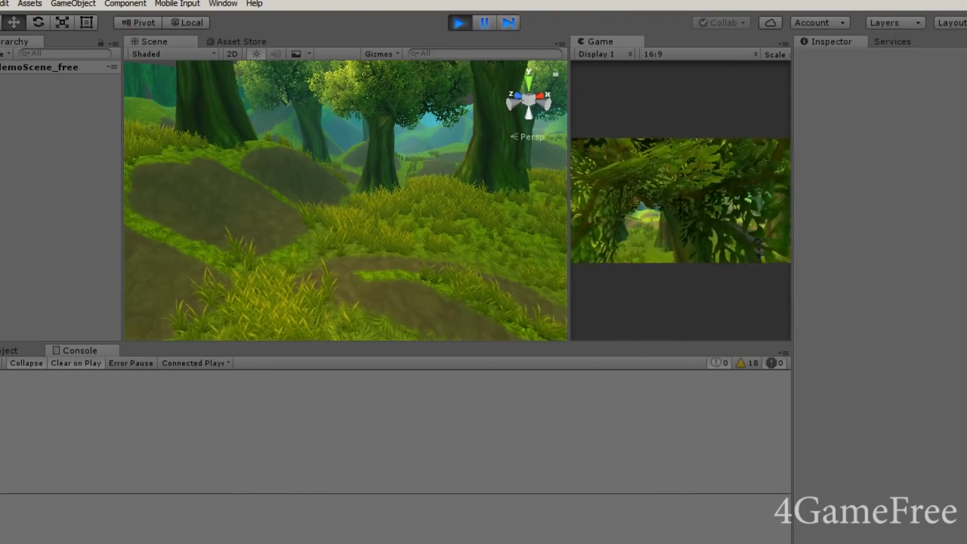
- Exit Play mode, set the BlueJelly's Jumpforce to 2, and dock the Game tab beside Scene
key(ctrl+p)
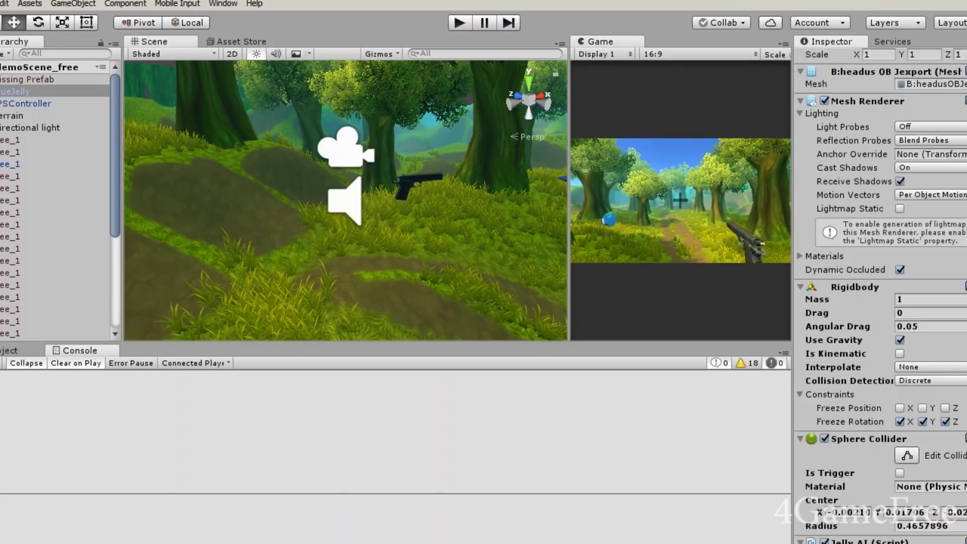
scroll(913, 467, down, 5)
click(913, 468)
text(2)
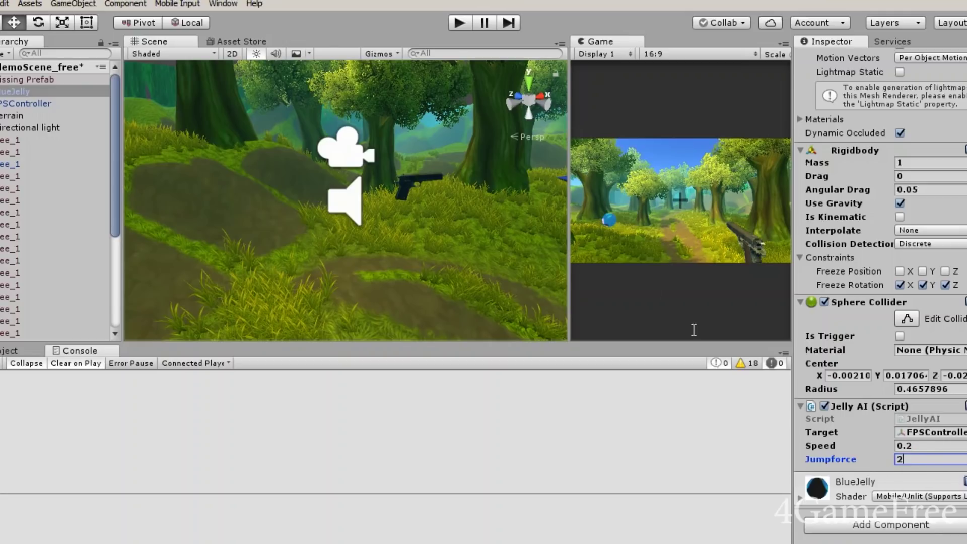
drag(601, 42, 269, 77)
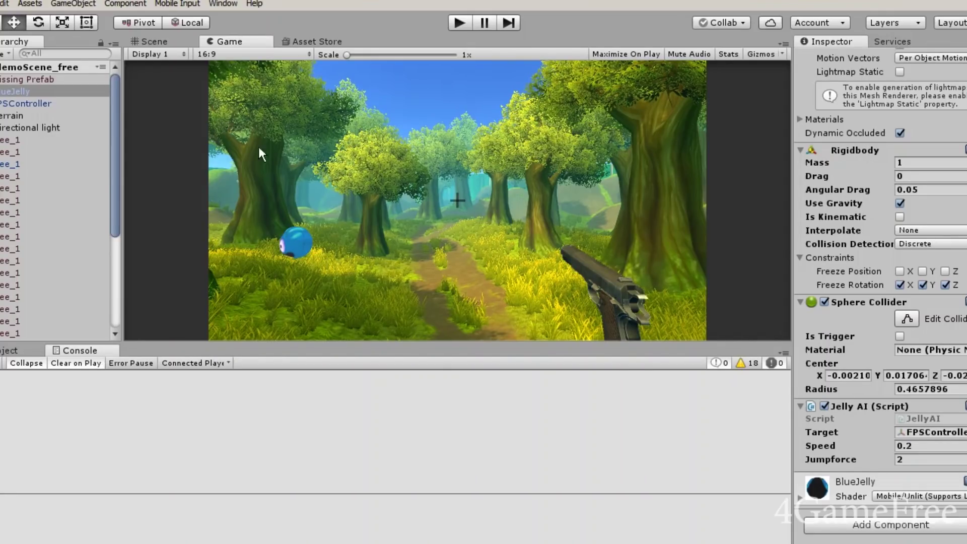
click(144, 40)
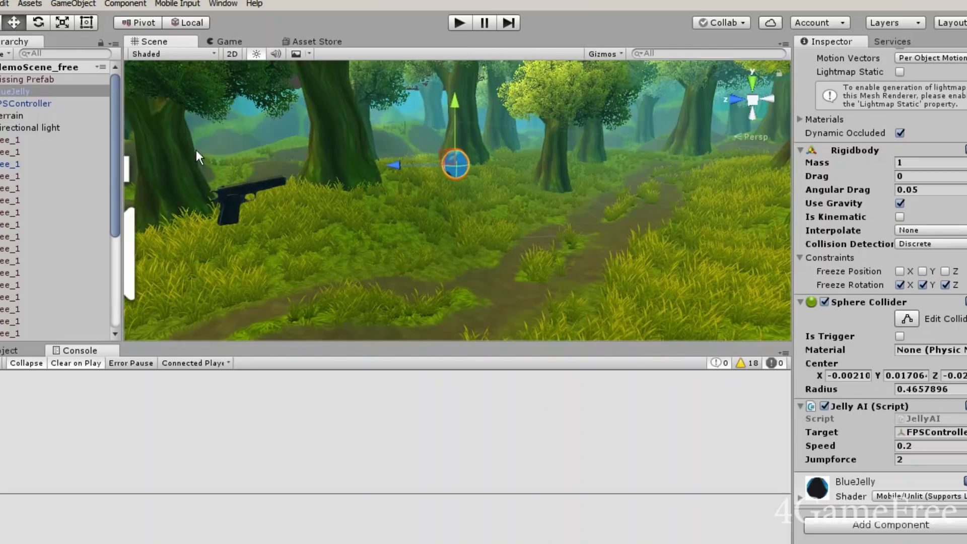
- Duplicate BlueJelly three times, placing the copies at new spots along the forest path
key(ctrl+d)
drag(456, 164, 716, 160)
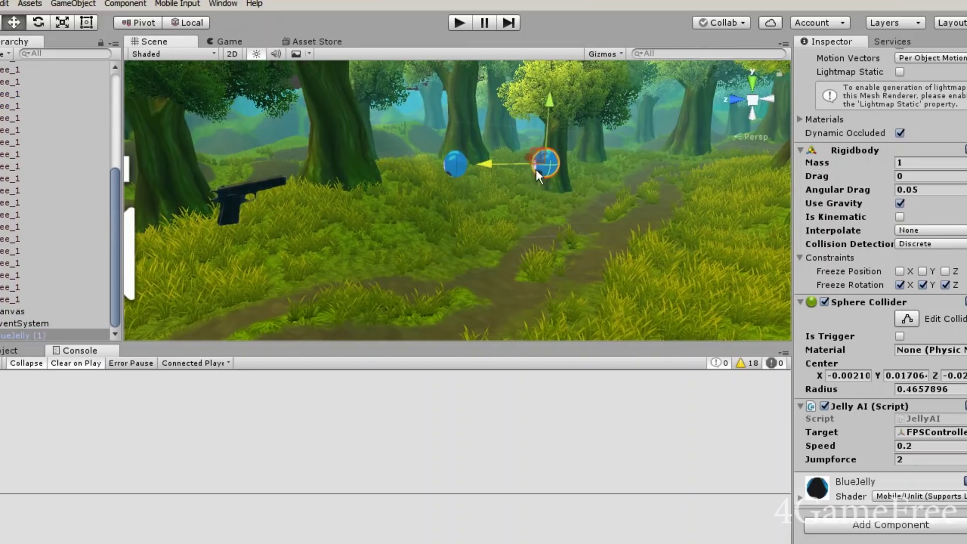
right_drag(452, 191, 582, 194)
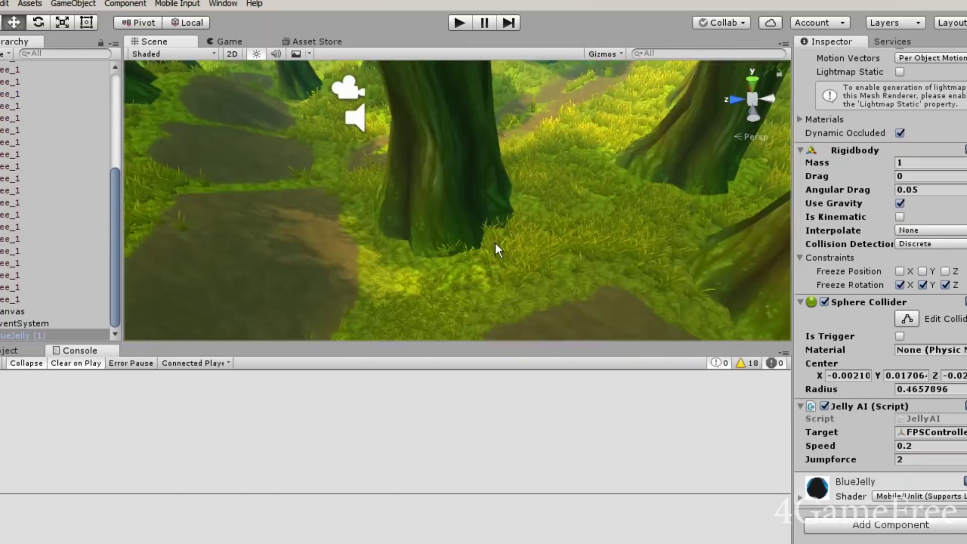
key(ctrl+d)
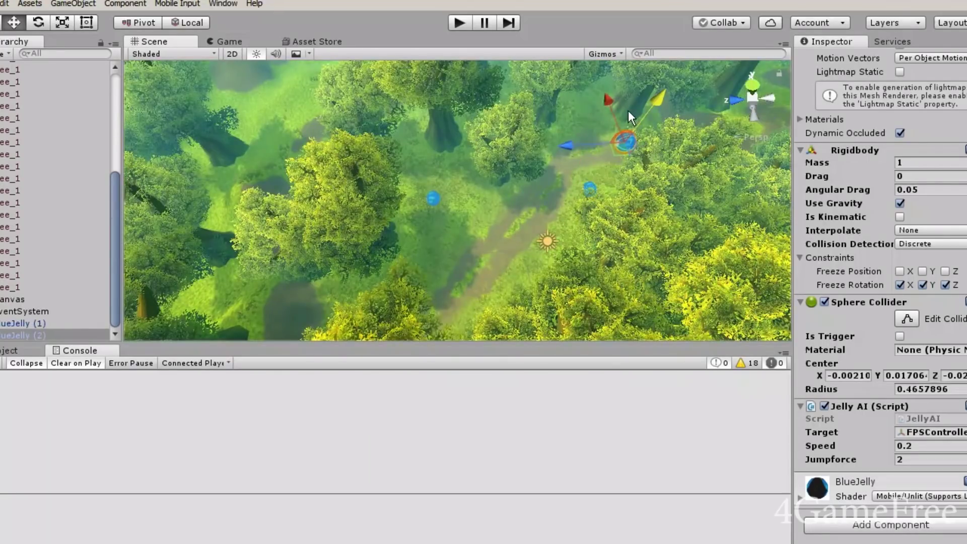
drag(582, 194, 700, 123)
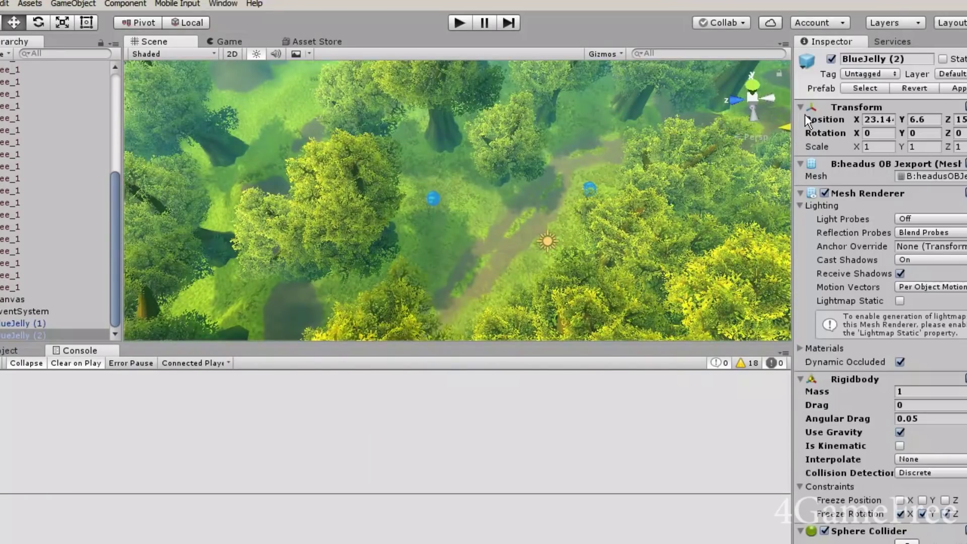
key(ctrl+d)
right_drag(470, 268, 489, 102)
- Add two more copies from BlueJelly (3) across the forest, then enter Play mode
click(680, 116)
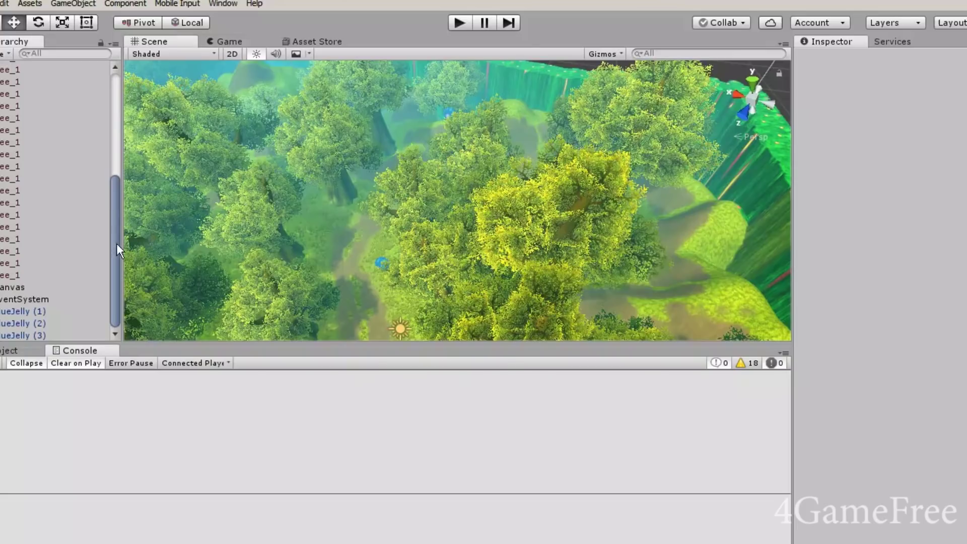
click(31, 335)
key(ctrl+d)
mouse_move(448, 112)
mouse_down()
mouse_move(709, 195)
mouse_move(712, 289)
mouse_up()
key(ctrl+d)
drag(645, 277, 671, 132)
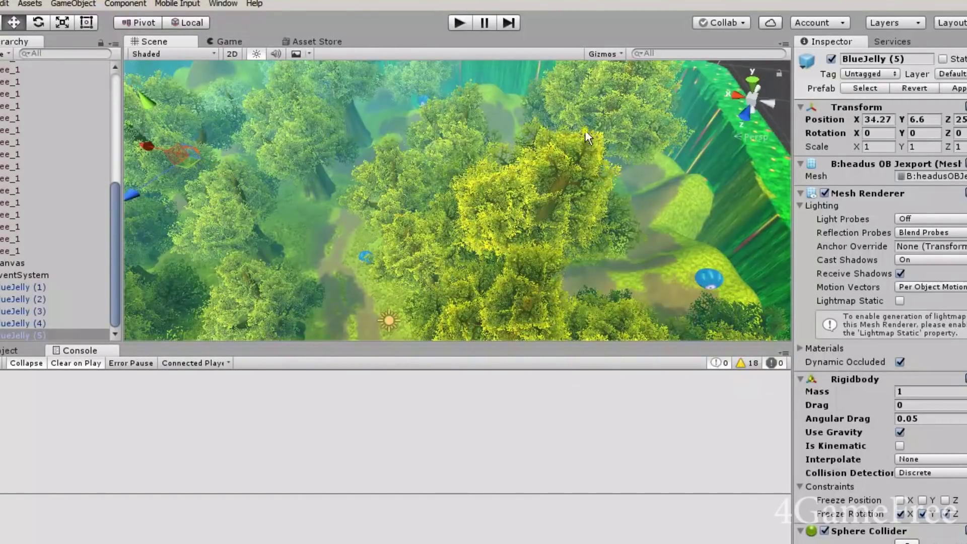
click(456, 24)
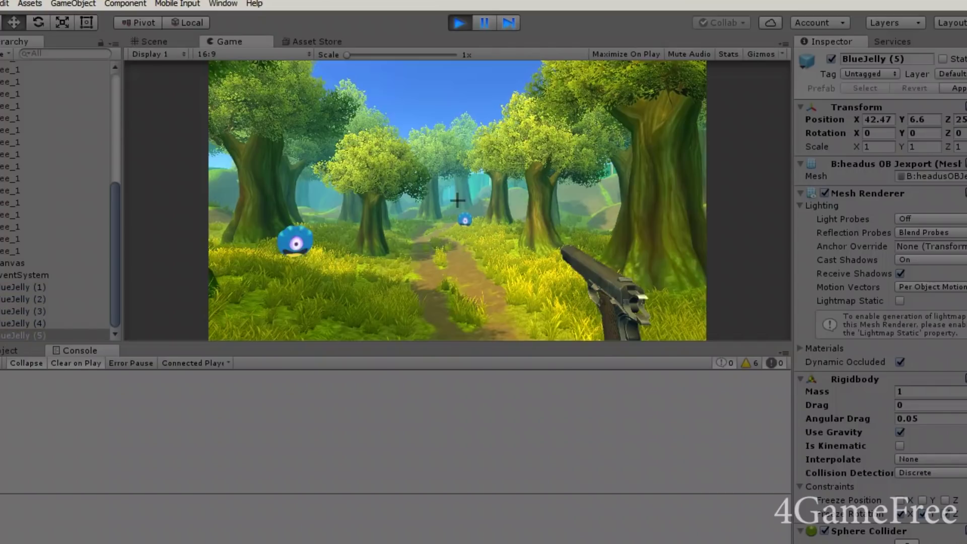
- Walk through the forest toward the jellies, shooting a nearby one along the path
key(w)
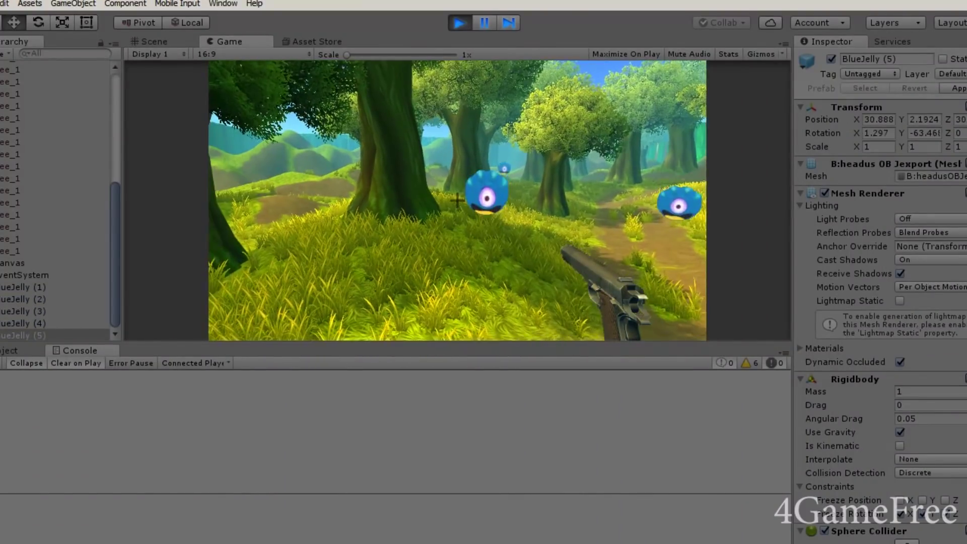
key(w)
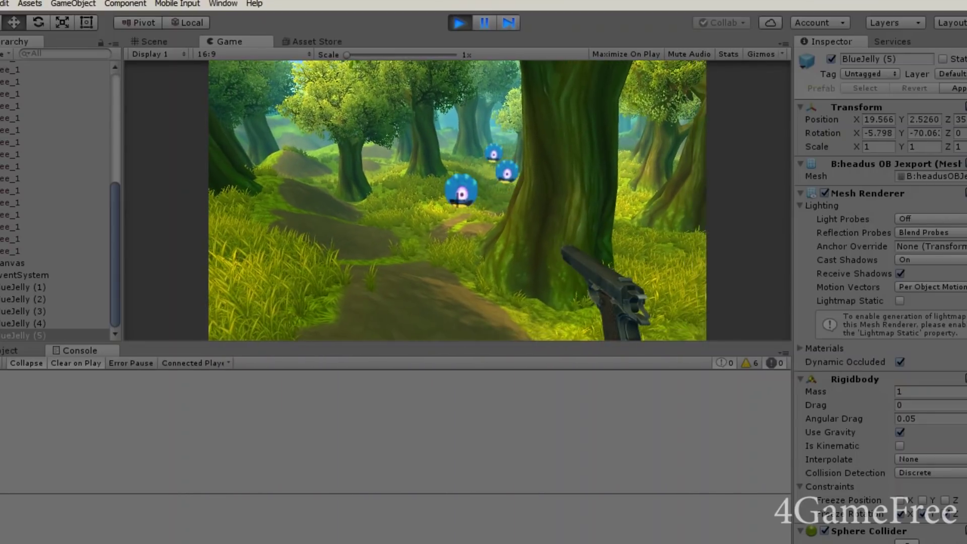
click(458, 201)
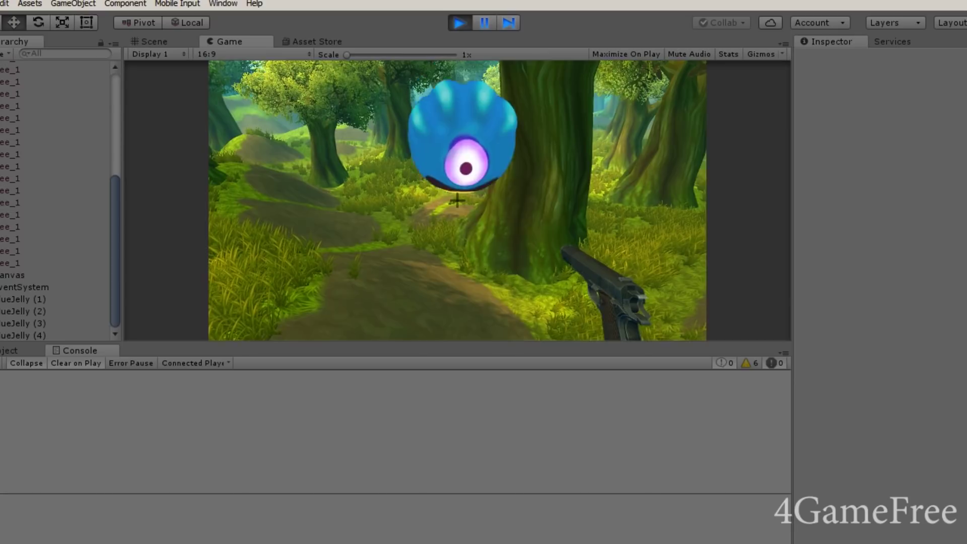
key(w)
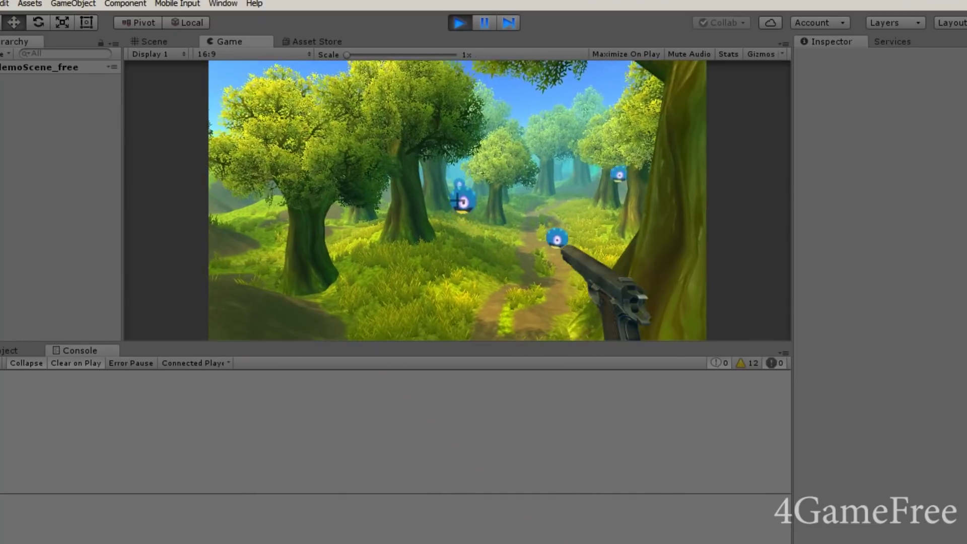
key(w)
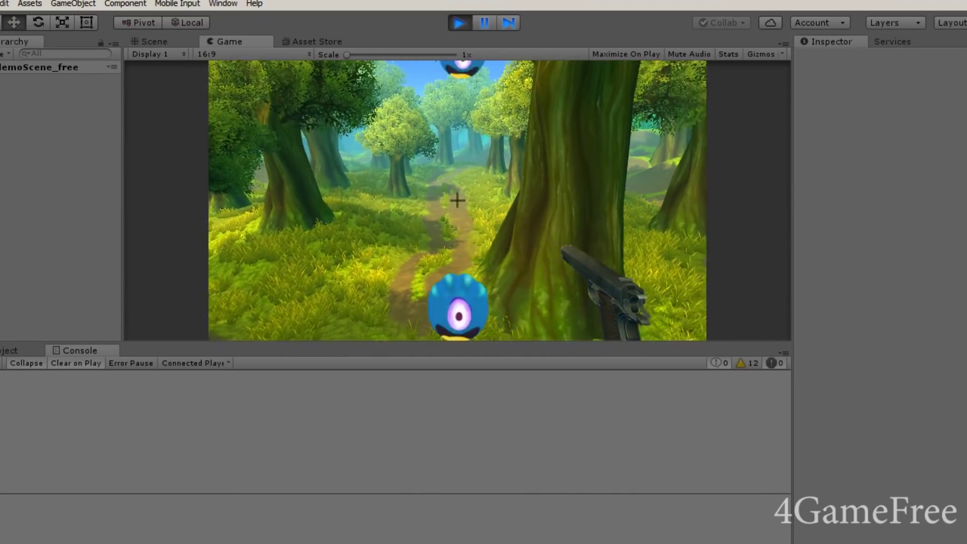
key(w)
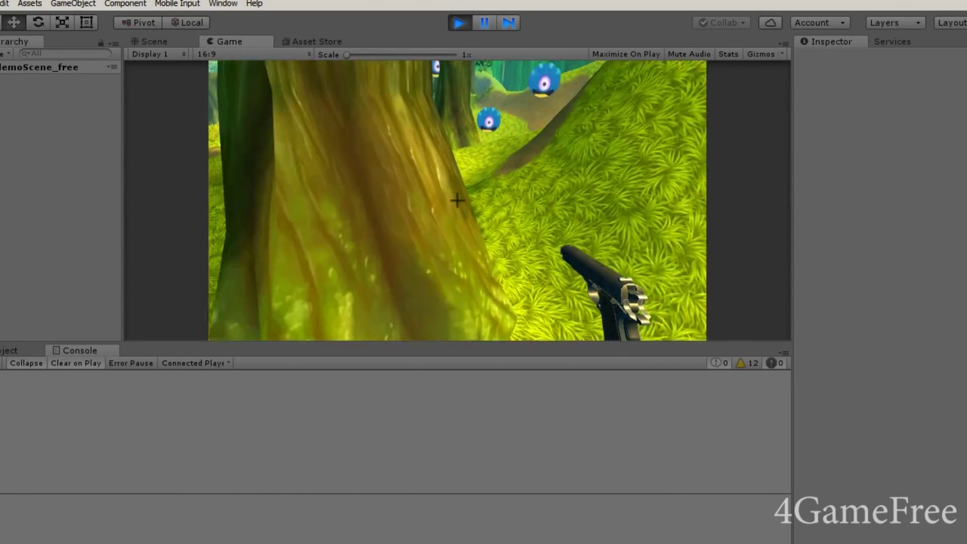
key(w)
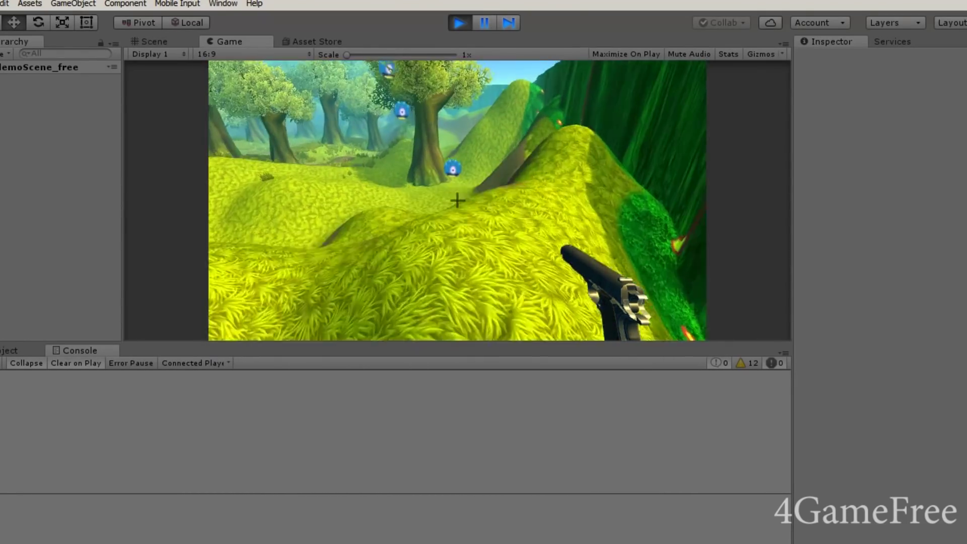
- Walk over the grassy hill toward the green cliff wall, then exit Play mode
key(w)
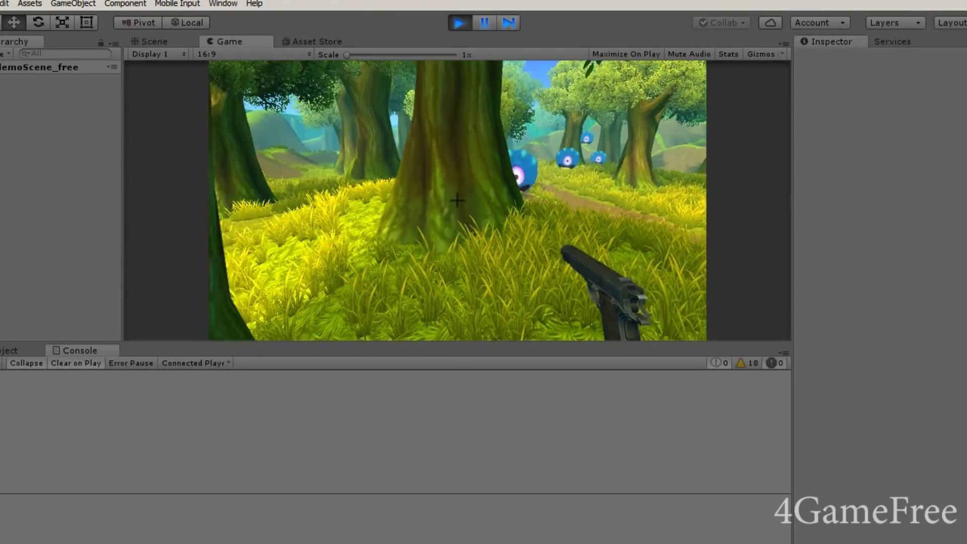
key(w)
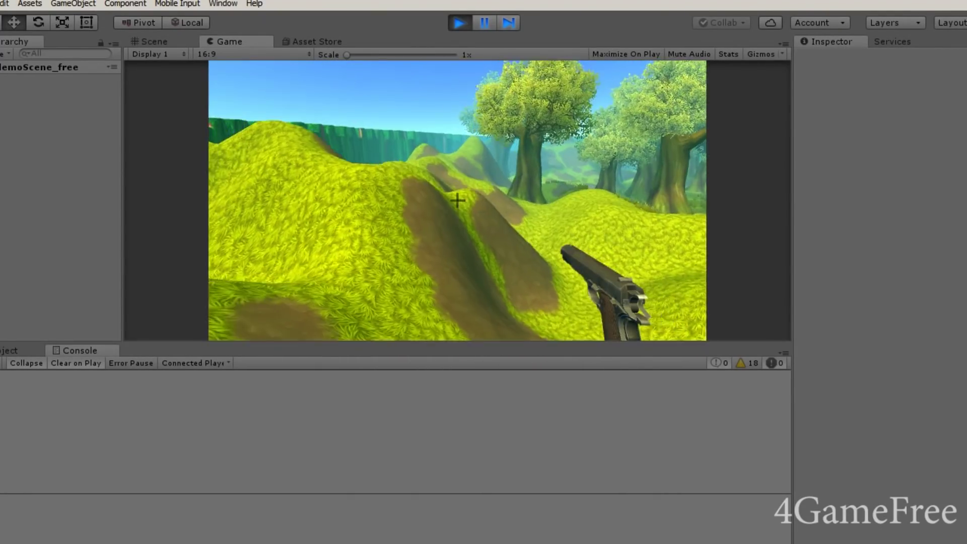
key(w)
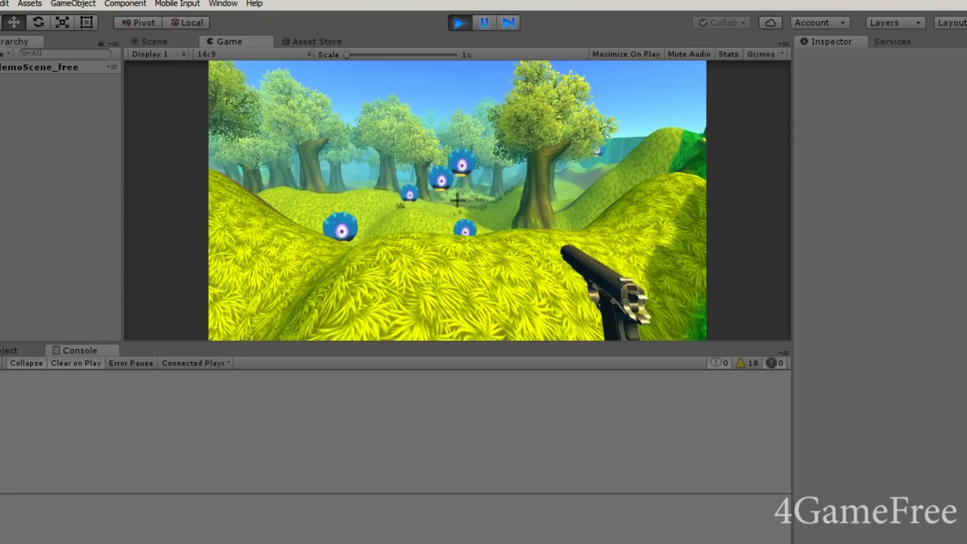
key(w)
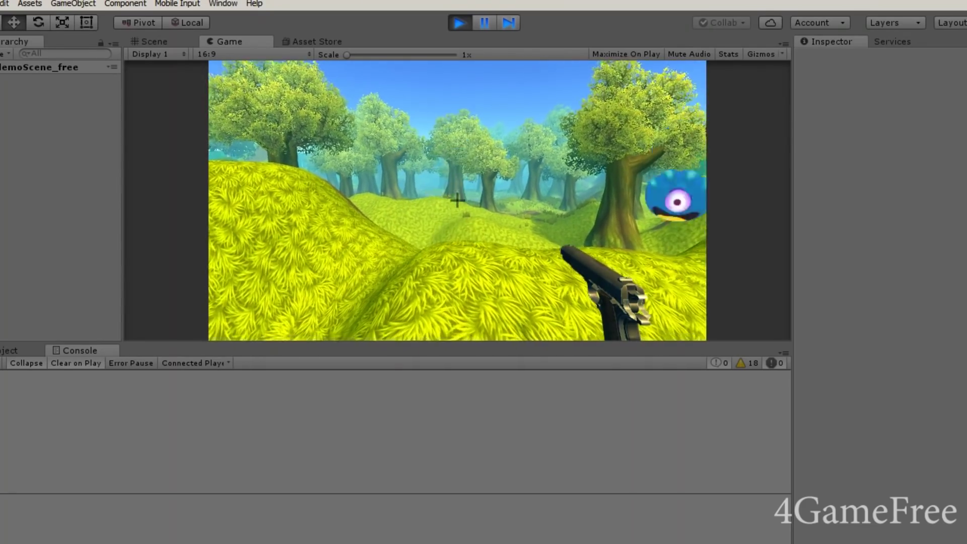
key(w)
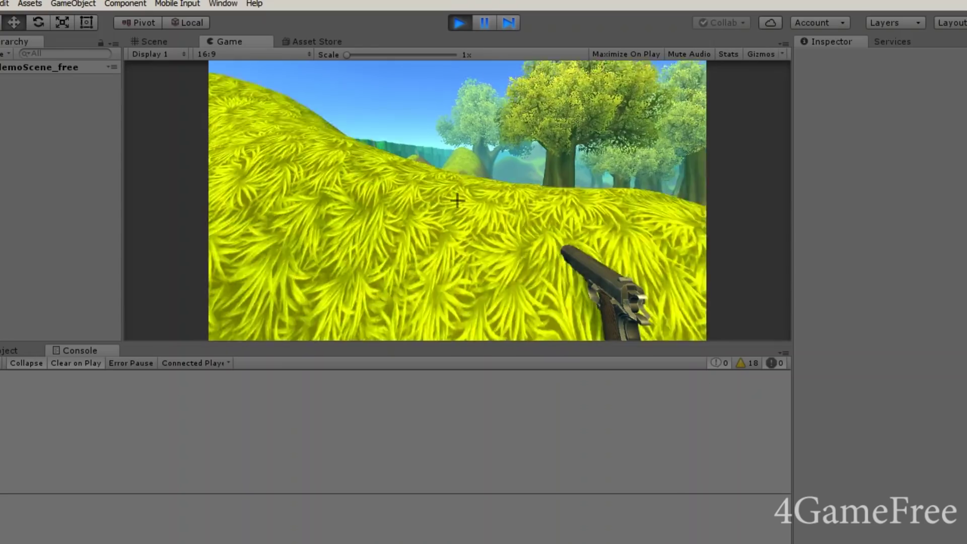
key(w)
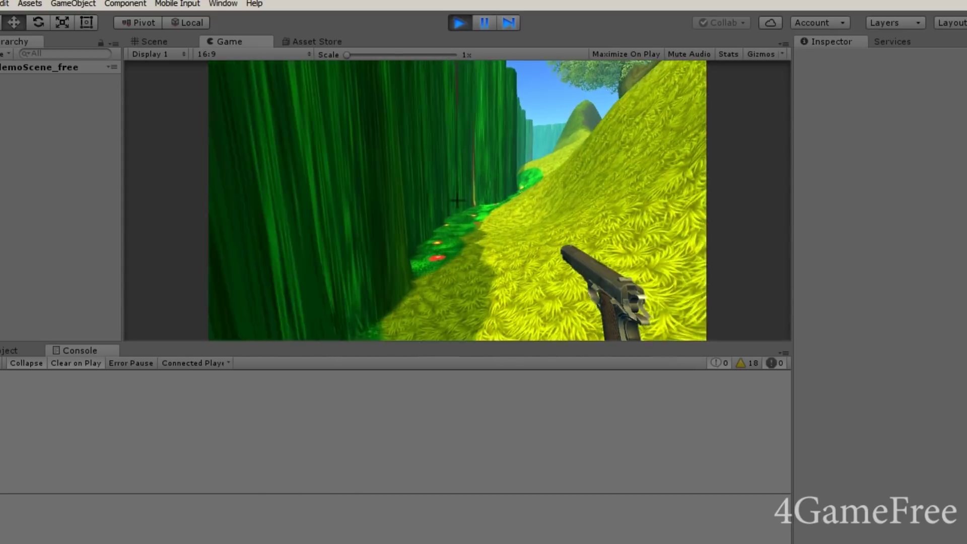
key(ctrl+p)
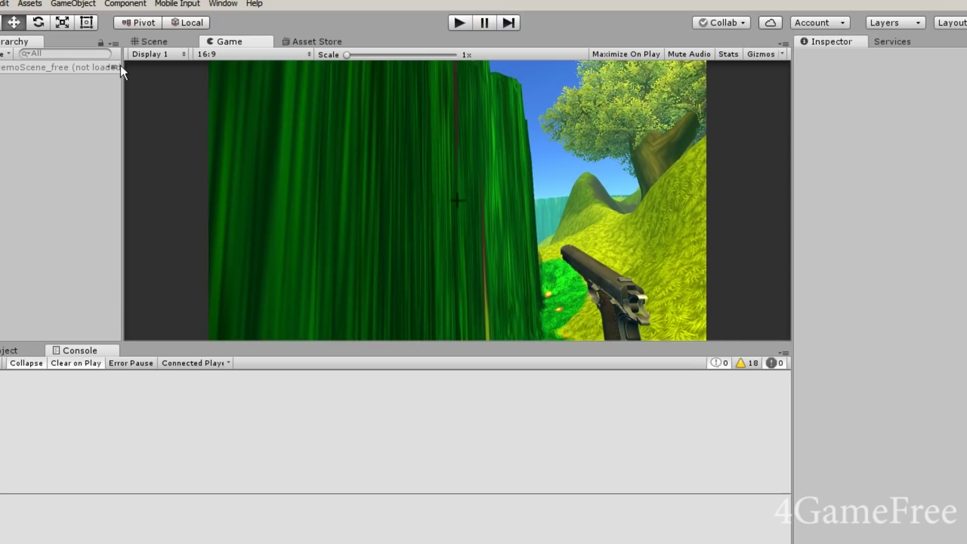
- In Build Settings' Player Settings, set the Company Name to PercentSplit
click(60, 130)
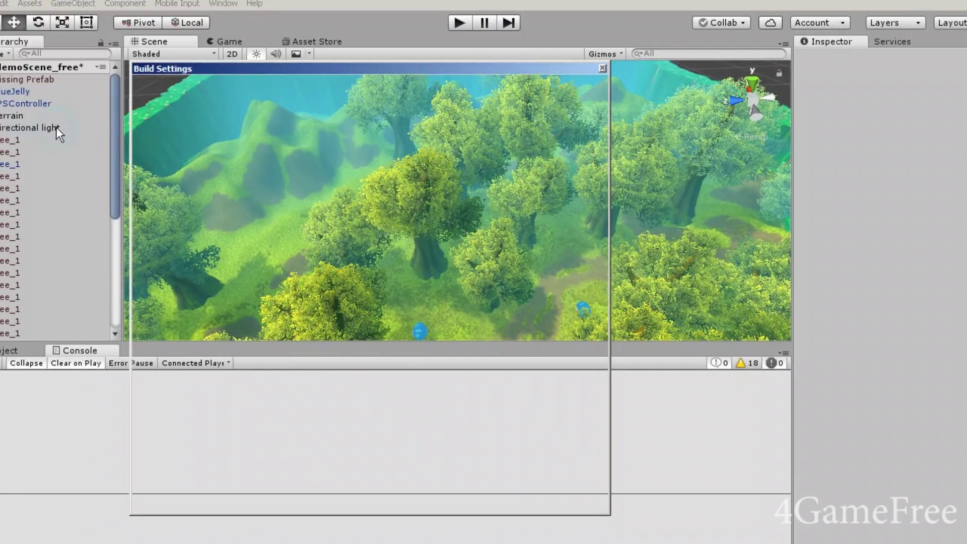
click(235, 498)
text(PercentSplit)
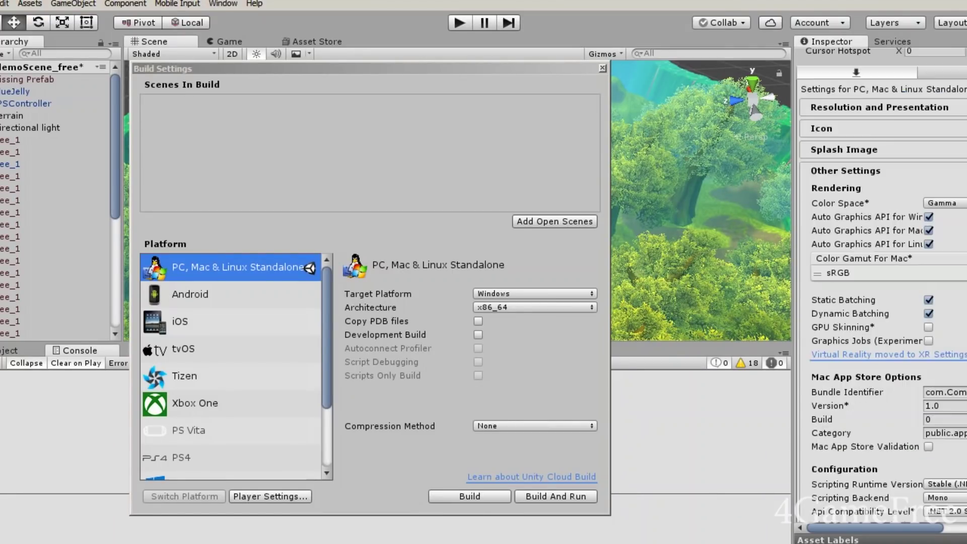
- Build And Run the game, saving it as CS Jelly Monsters in the CS_GO_2 folder
click(543, 493)
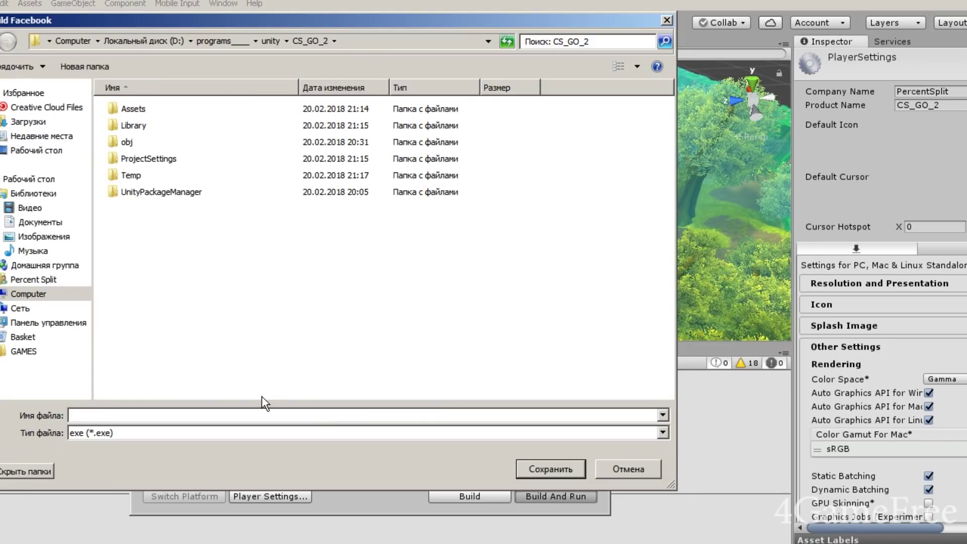
text(CS Jelly Monsters)
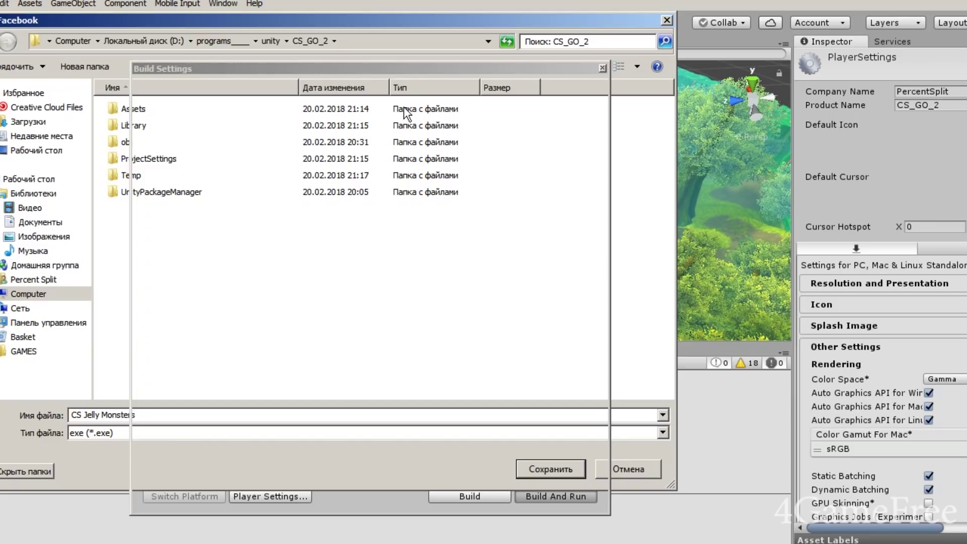
key(alt+Tab)
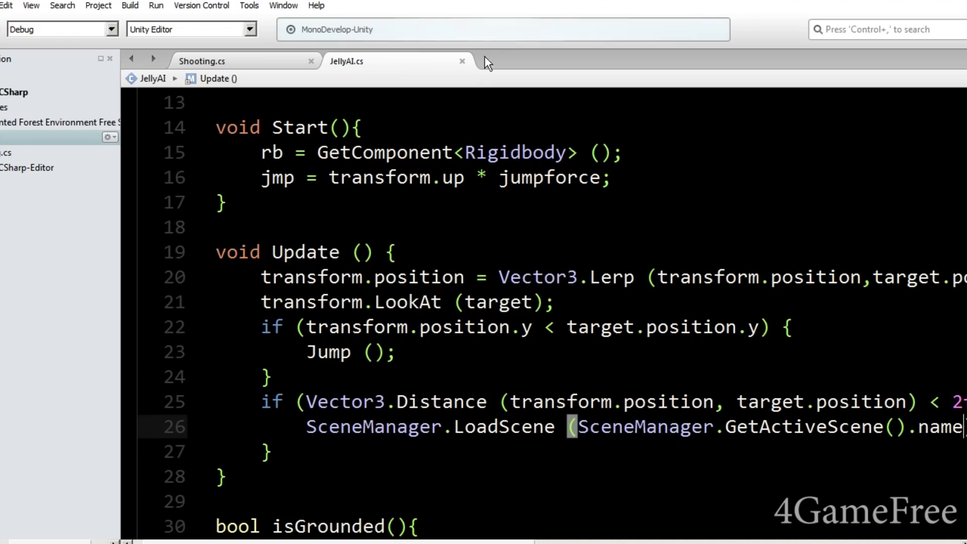
- Return from the JellyAI script to the Unity Editor while the build finishes
key(alt+Tab)
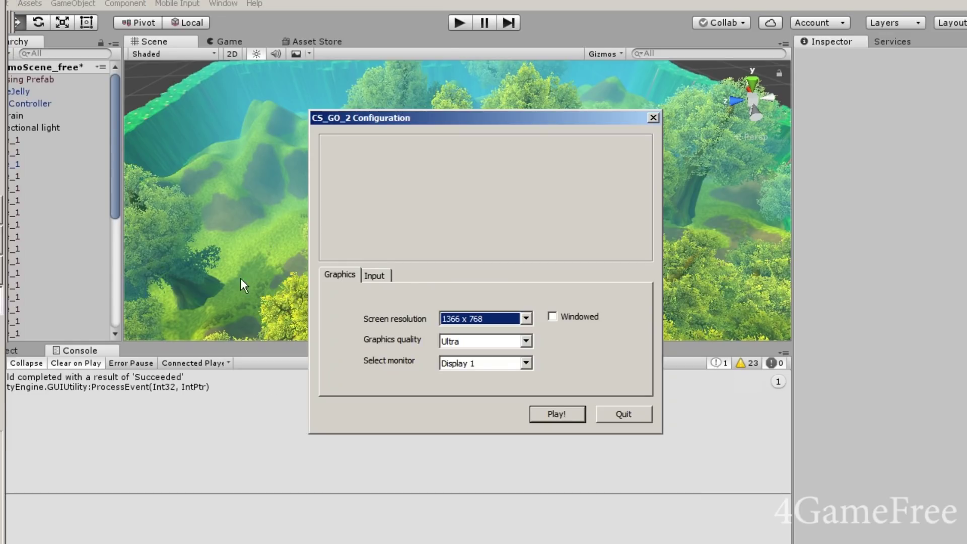
- Set the launcher's Graphics quality to High and start the built game
click(469, 342)
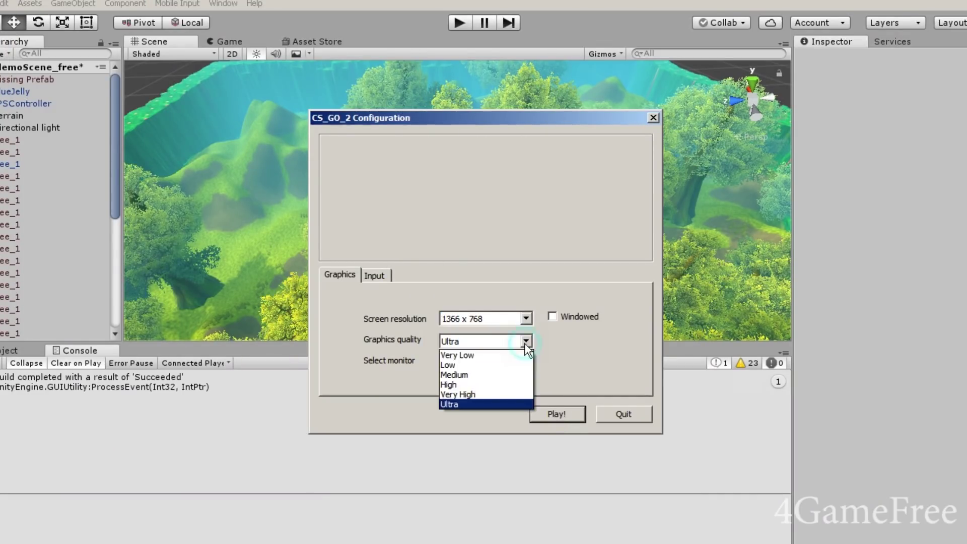
click(493, 387)
click(379, 280)
click(338, 275)
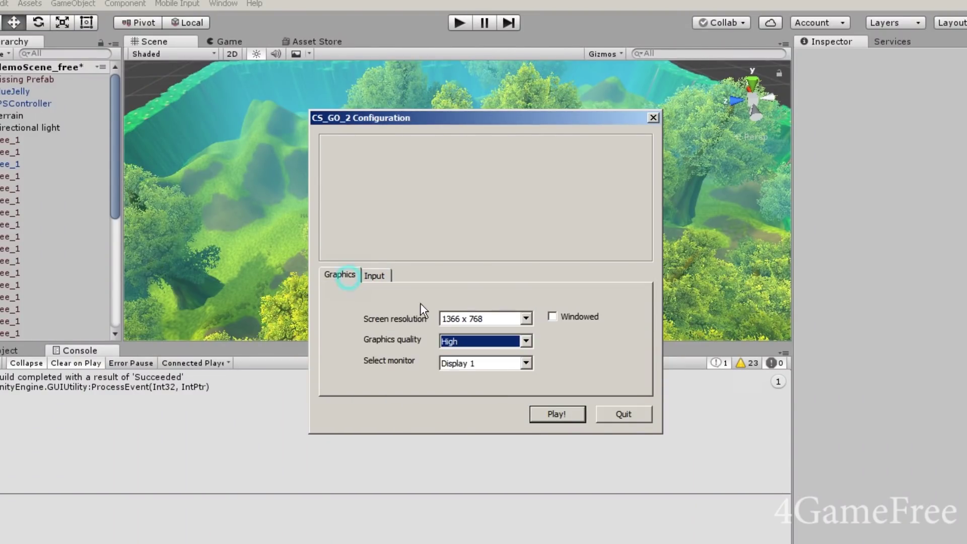
click(556, 412)
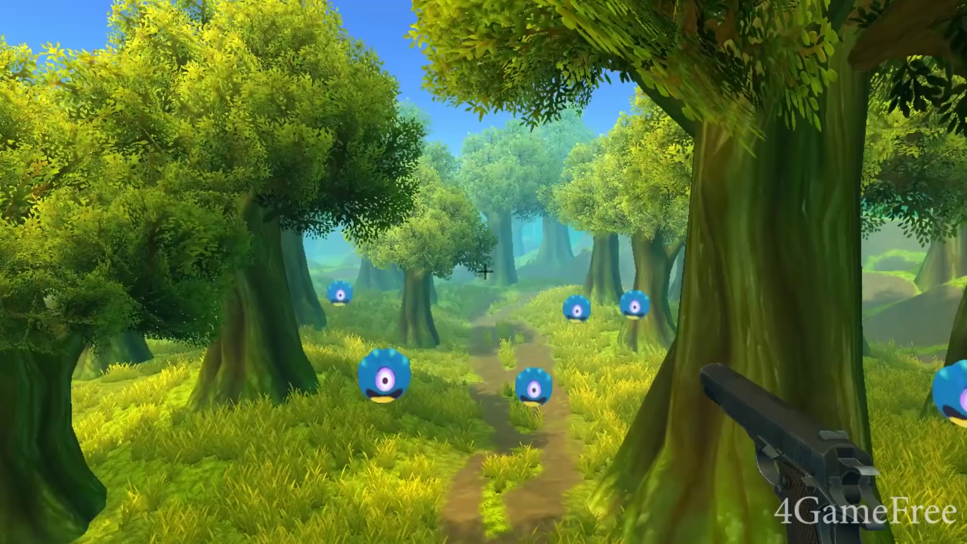
- Walk into the forest toward the blue jellies, then turn toward the open hills
key(w)
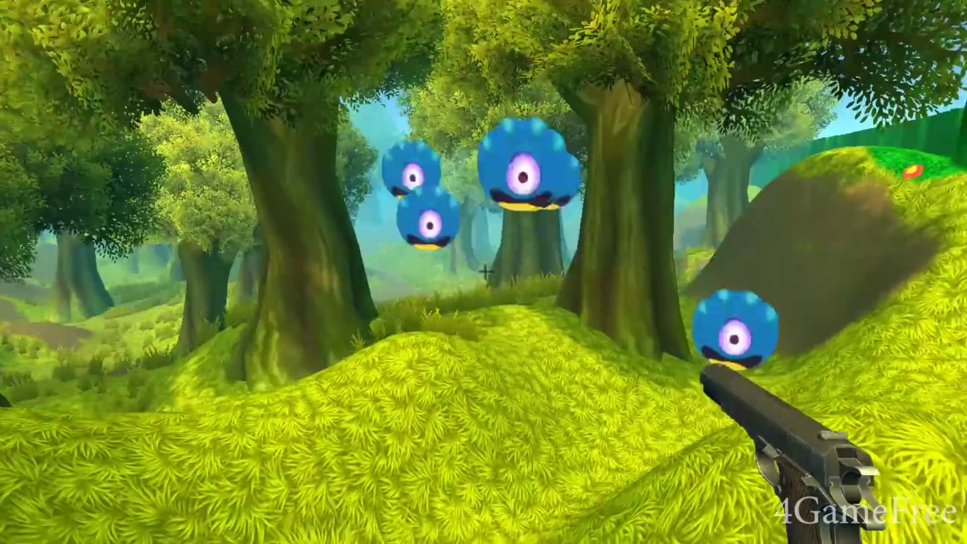
key(w)
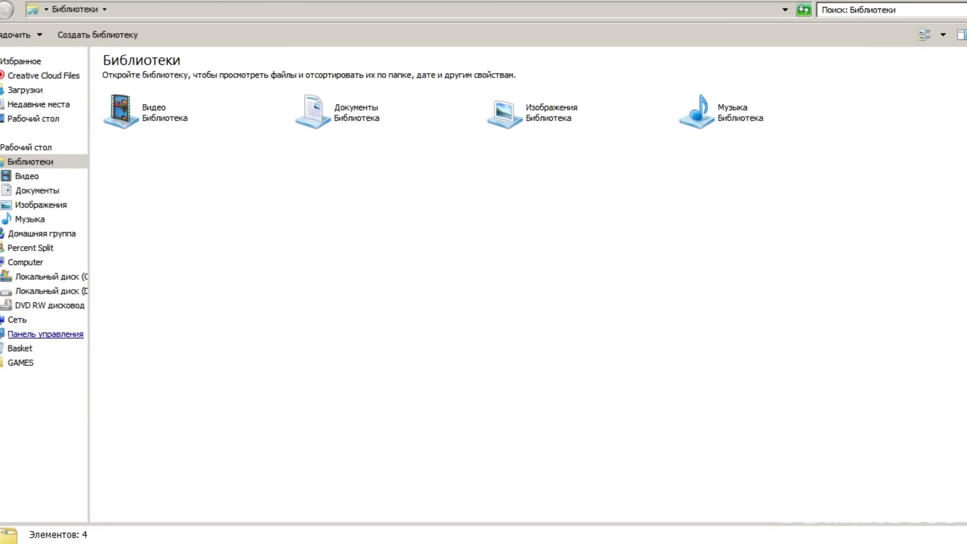
- Browse to D: > programs > unity > CS_GO_2 and run CS Jelly Monsters.exe
click(45, 291)
double_click(456, 202)
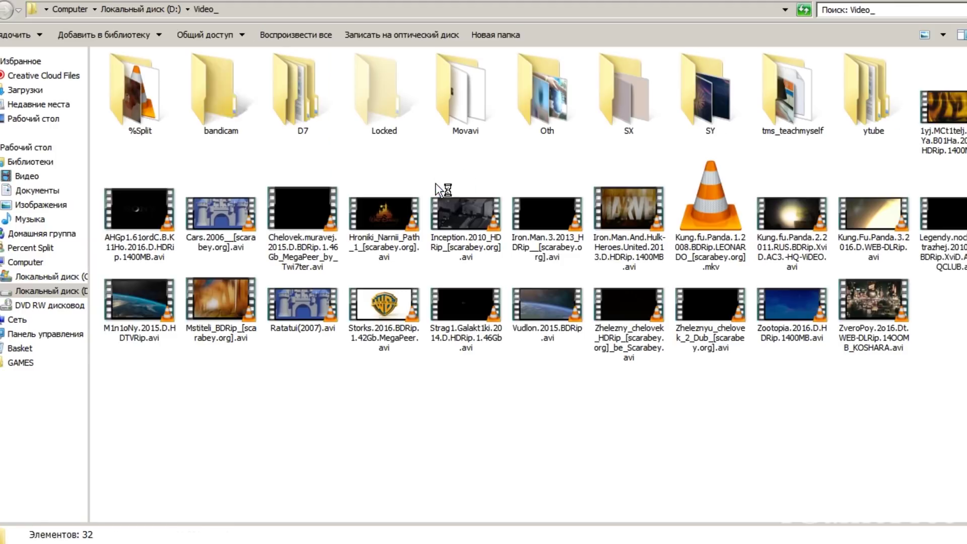
click(141, 9)
double_click(255, 167)
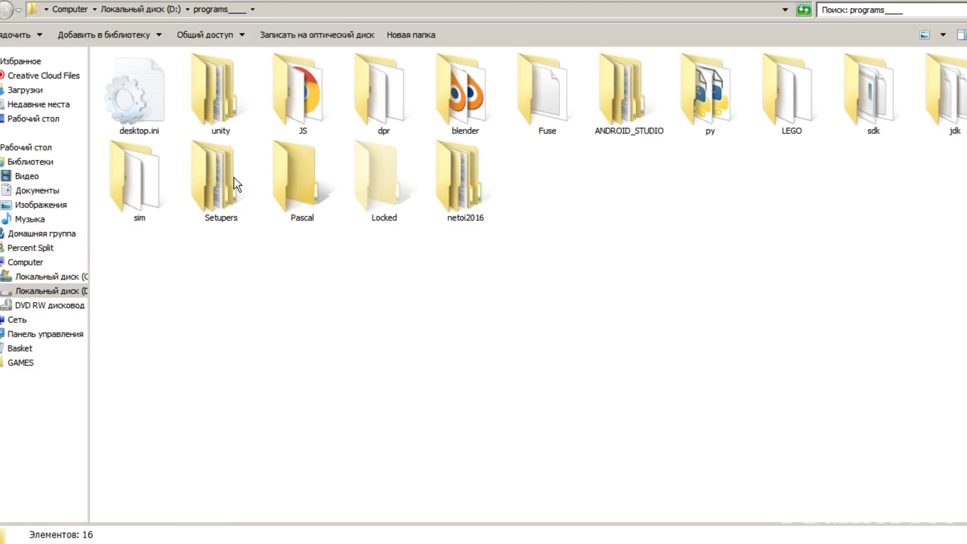
double_click(222, 120)
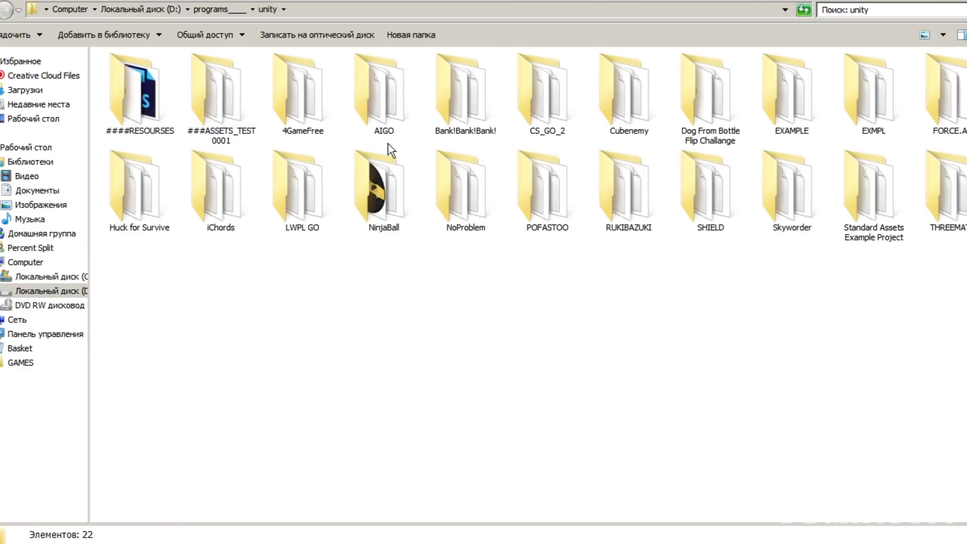
double_click(545, 96)
click(165, 228)
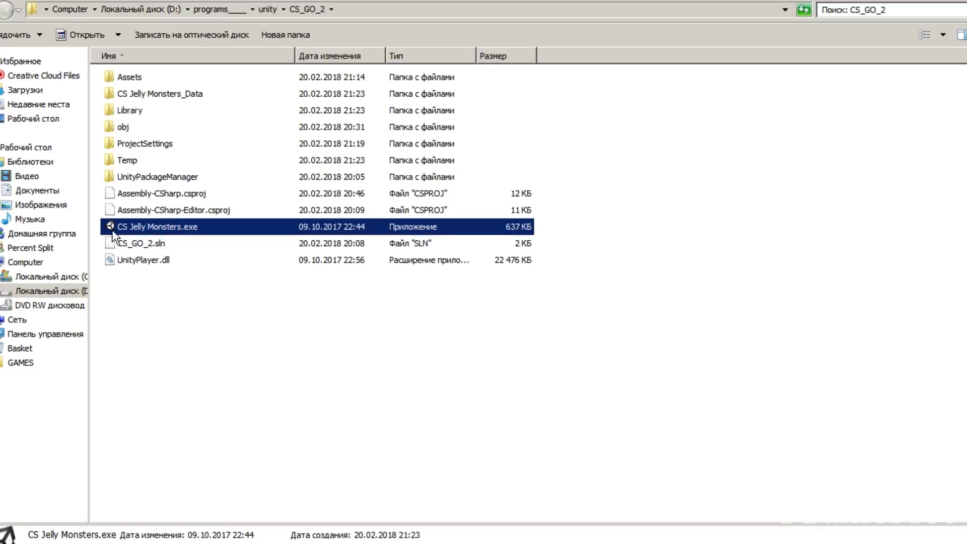
double_click(165, 227)
- Start the game at 640 x 400 screen resolution
click(485, 321)
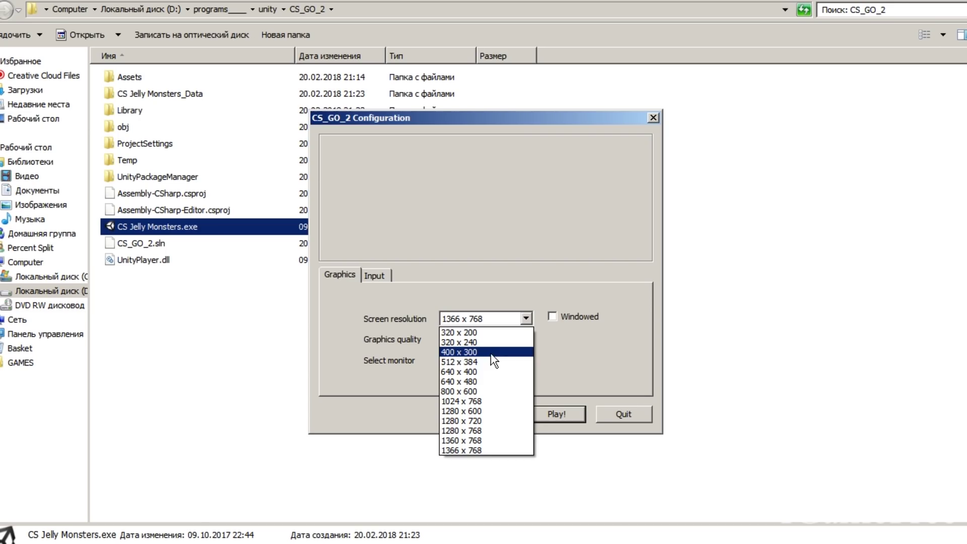
click(486, 370)
click(544, 410)
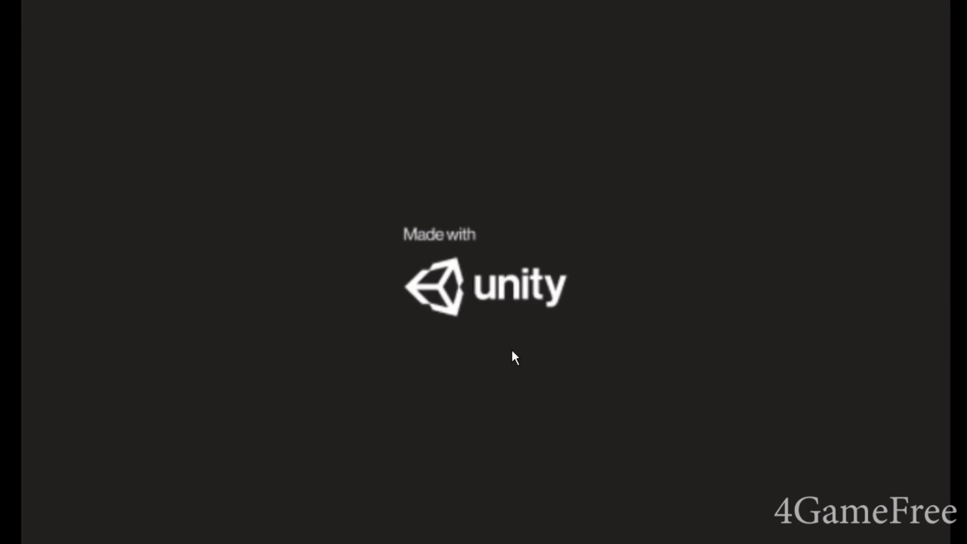